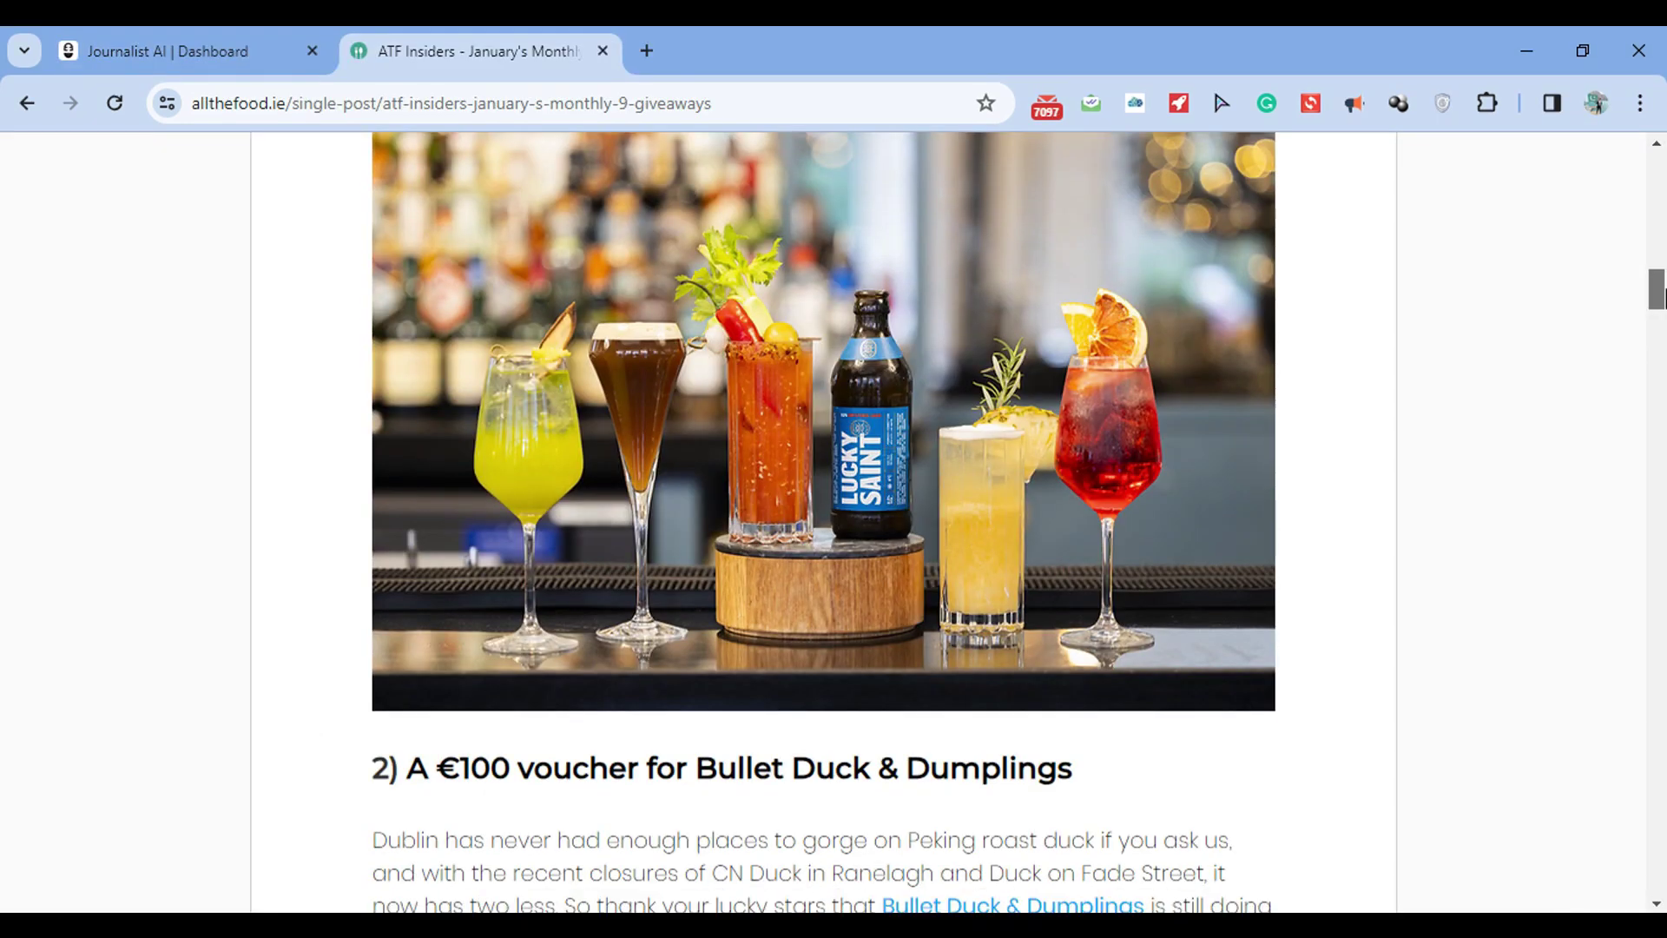
- Scroll through the allthefood.ie January giveaways article, then switch back to the Journalist AI Dashboard tab
scroll(1657, 299, down, 2)
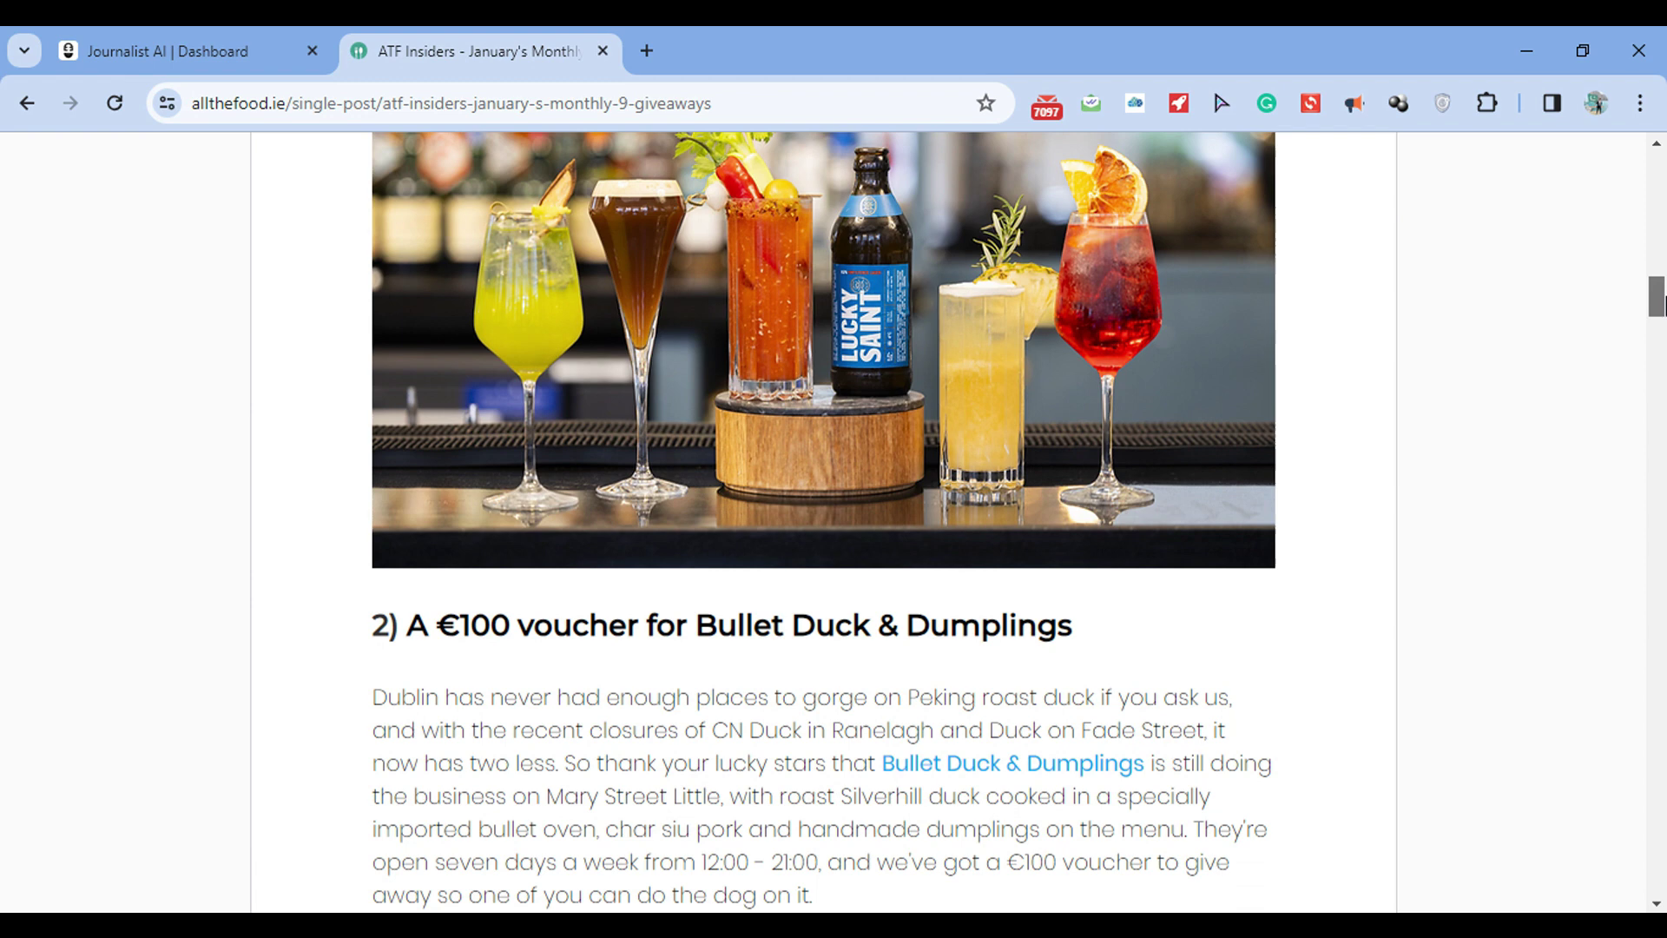
drag(1658, 300, 1661, 440)
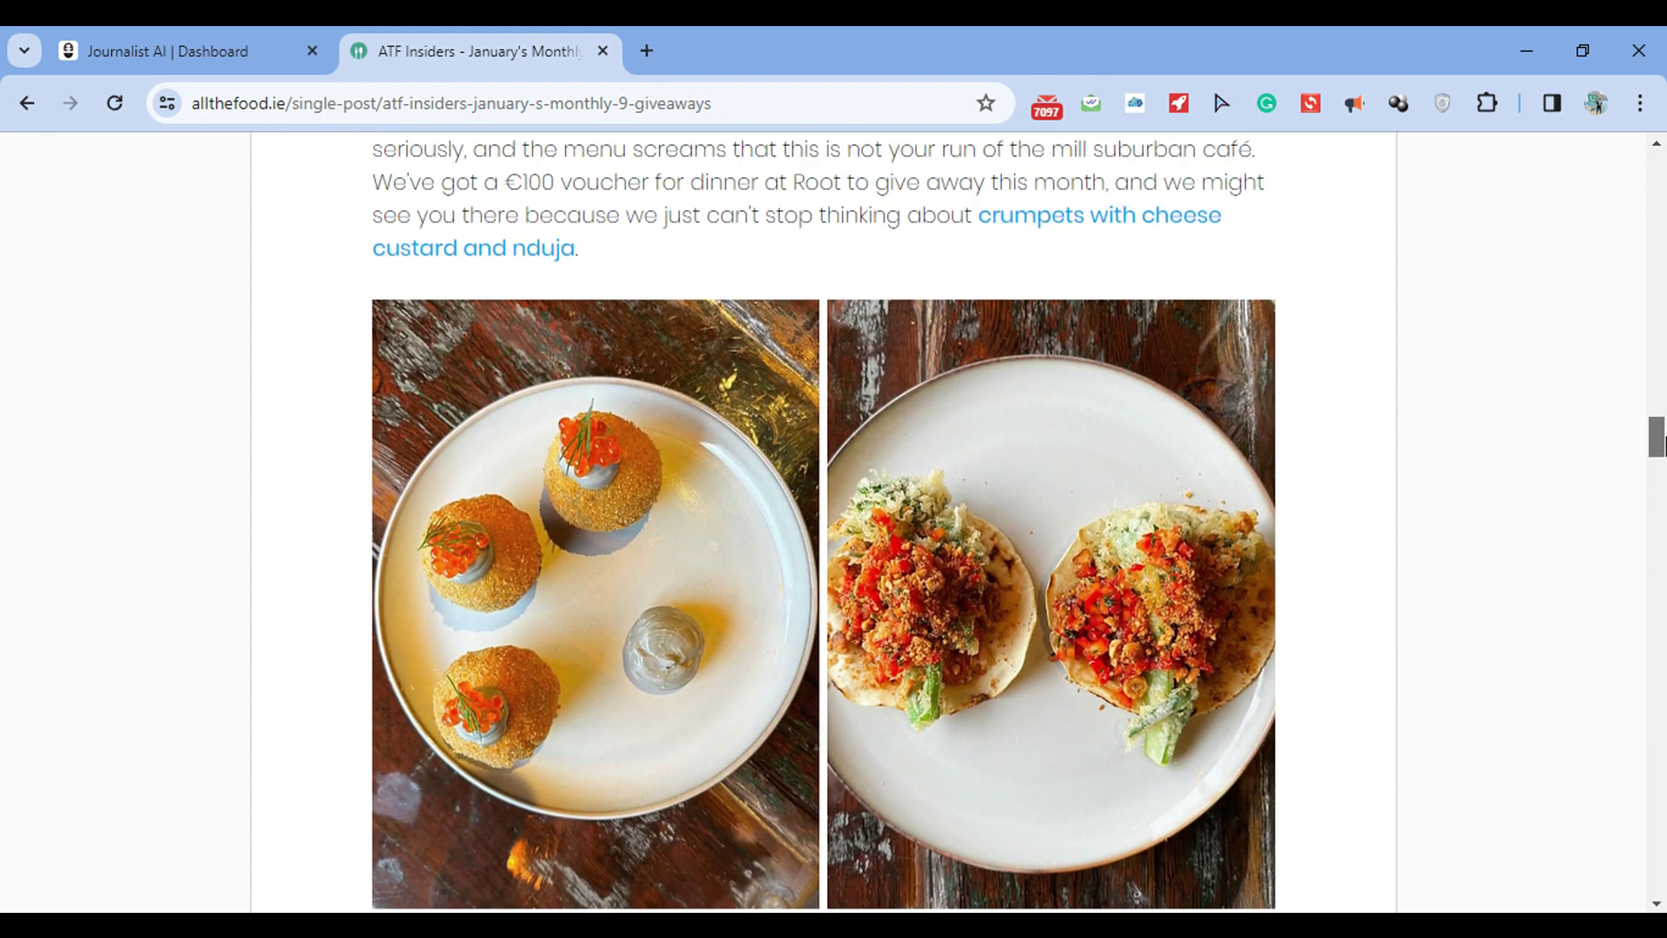
click(153, 27)
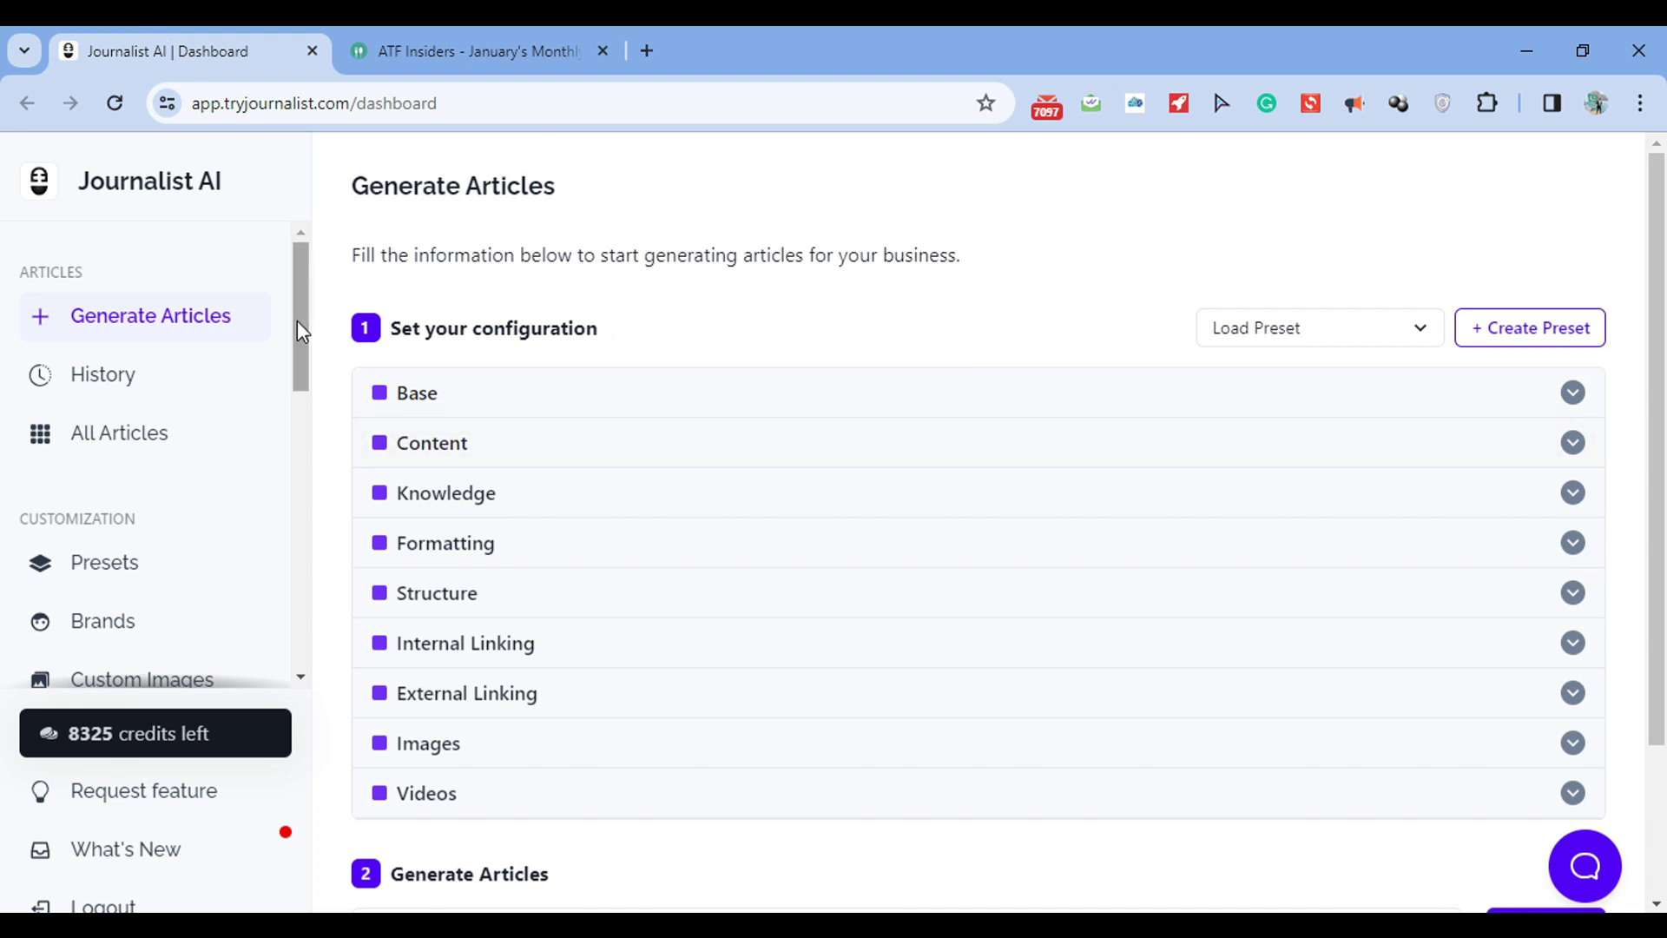
- Scroll the Journalist AI sidebar down to the Blog Automation section, briefly checking the giveaways article tab
drag(297, 323, 316, 517)
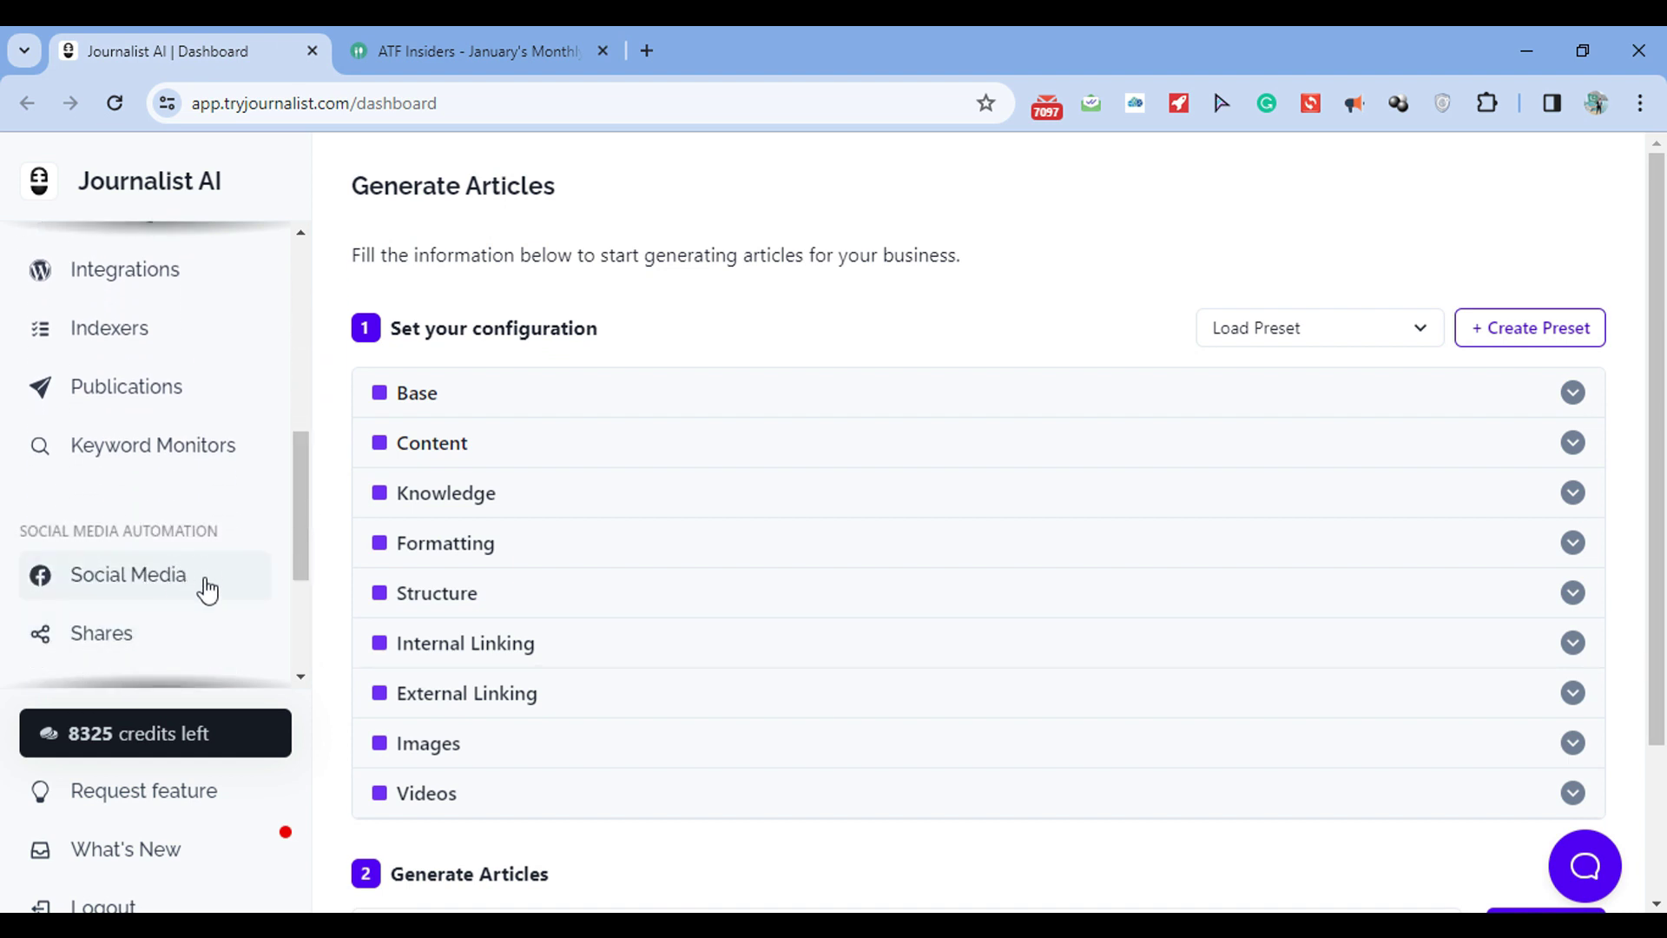
drag(301, 555, 309, 540)
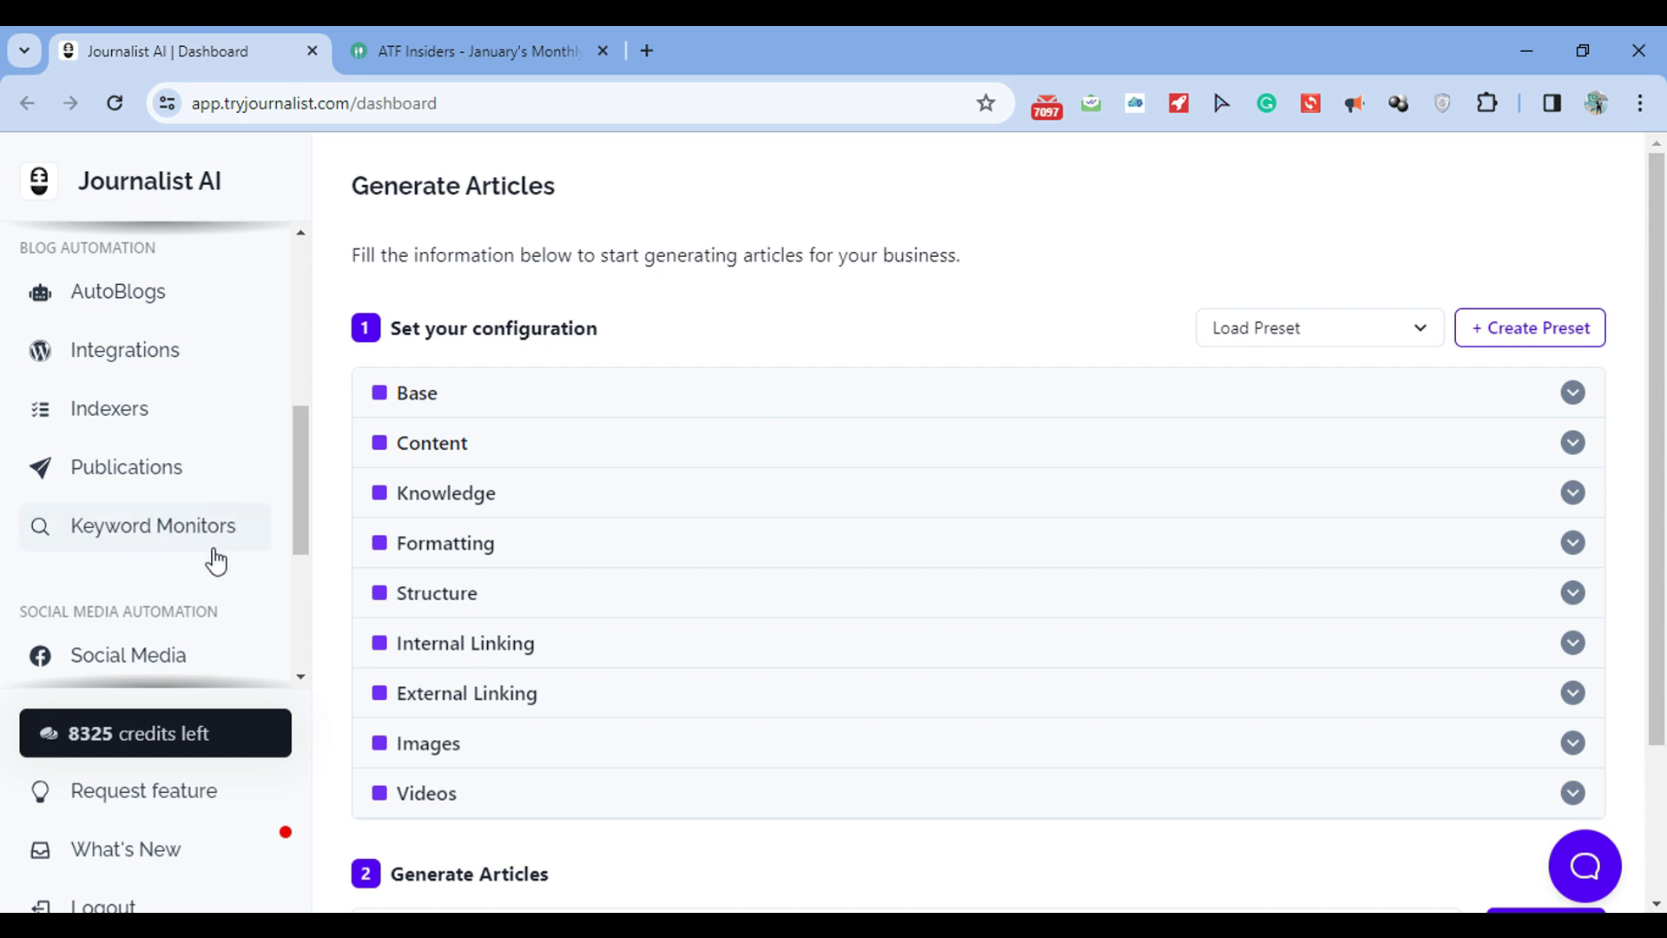
scroll(304, 542, up, 1)
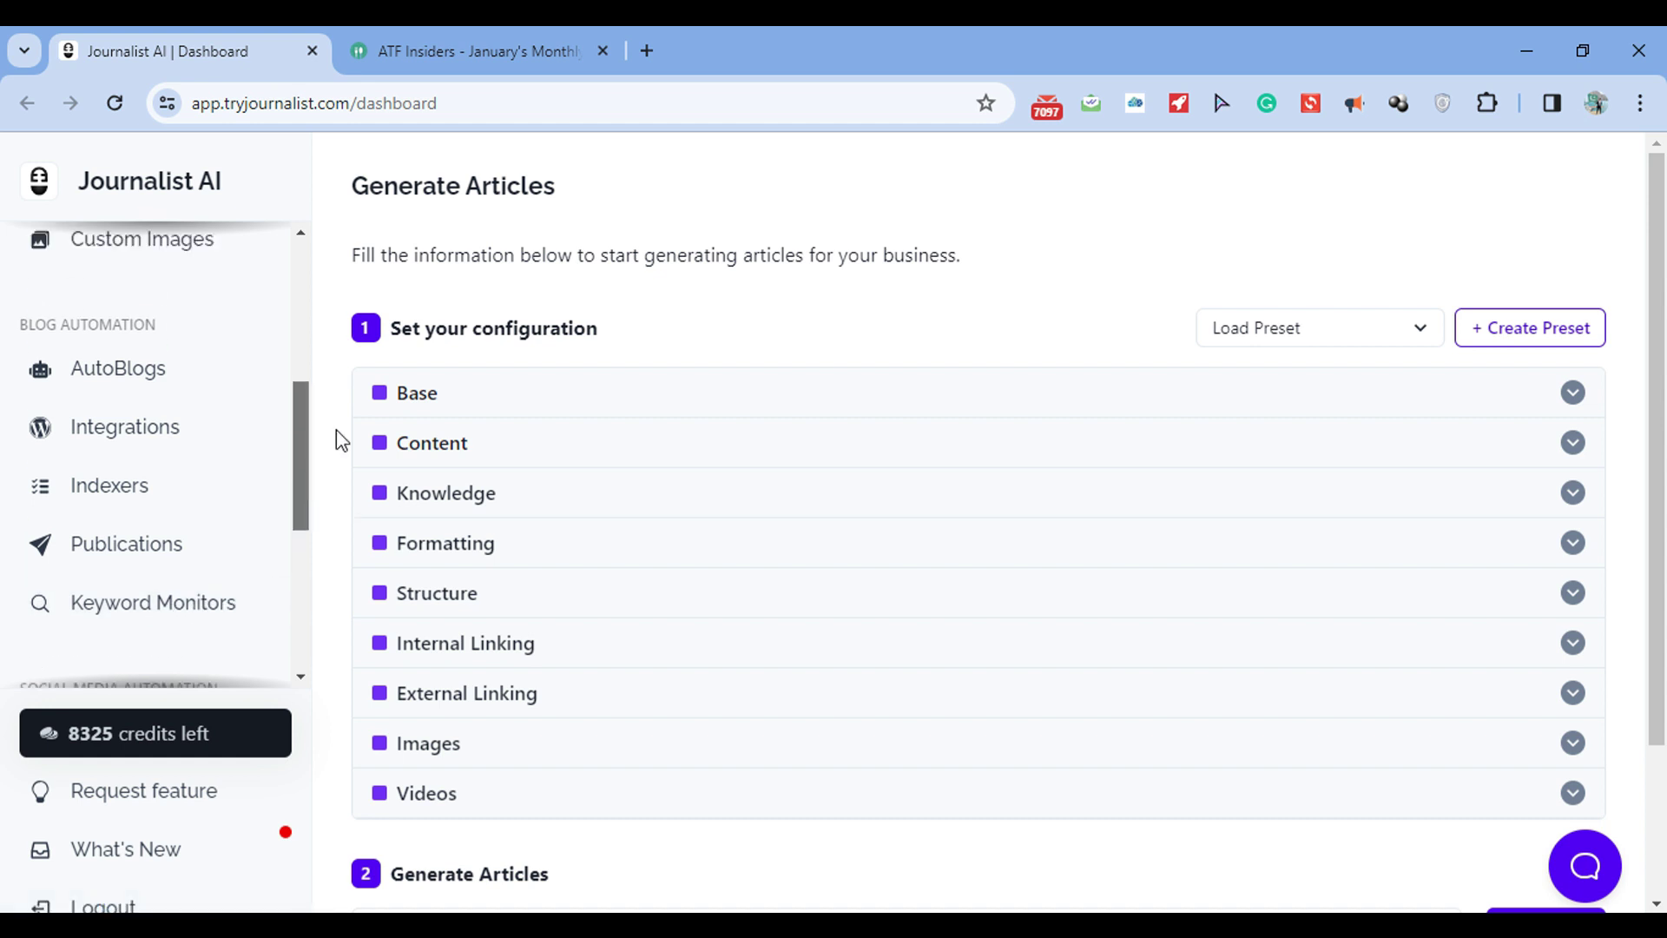
drag(338, 441, 339, 331)
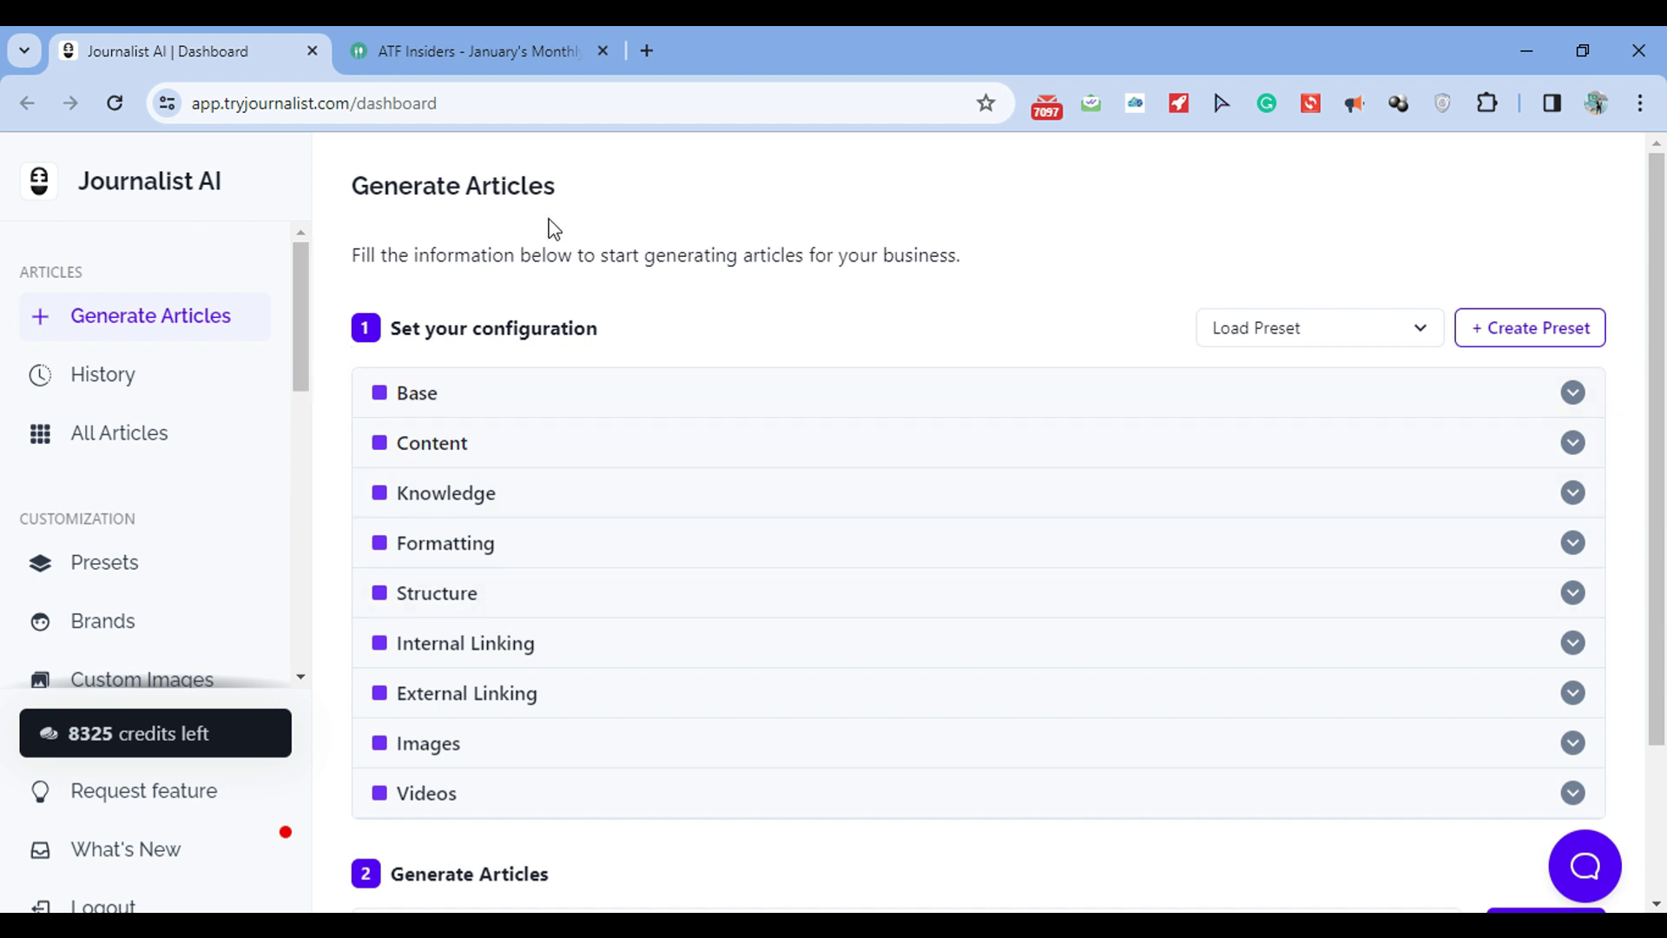
click(466, 28)
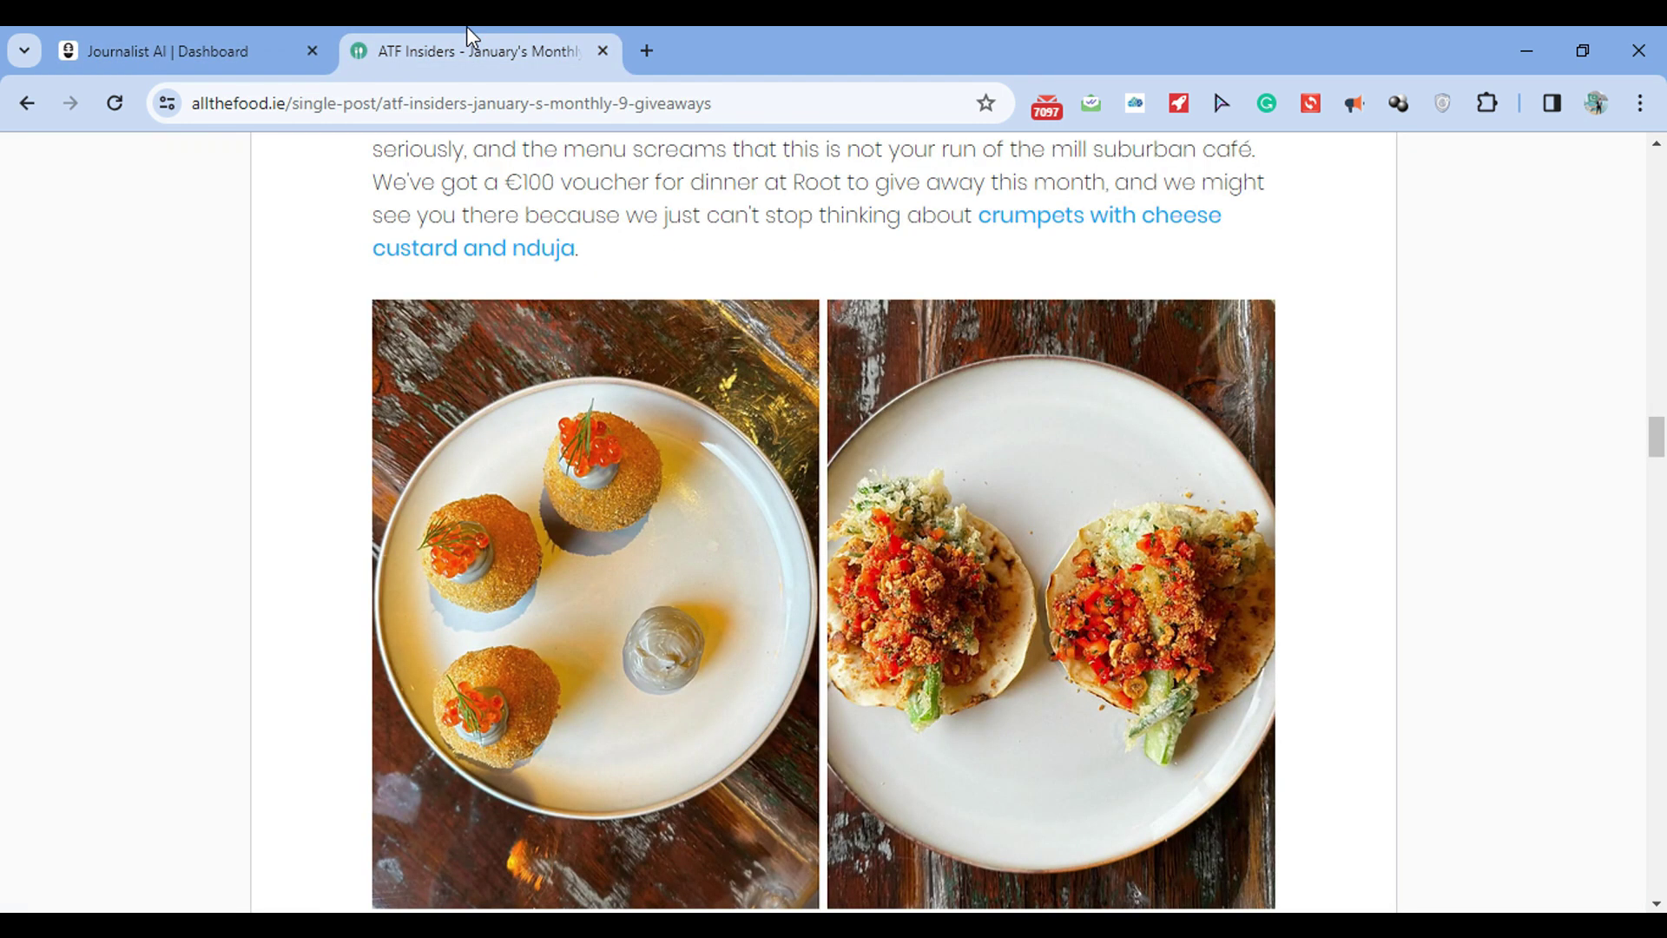
click(140, 28)
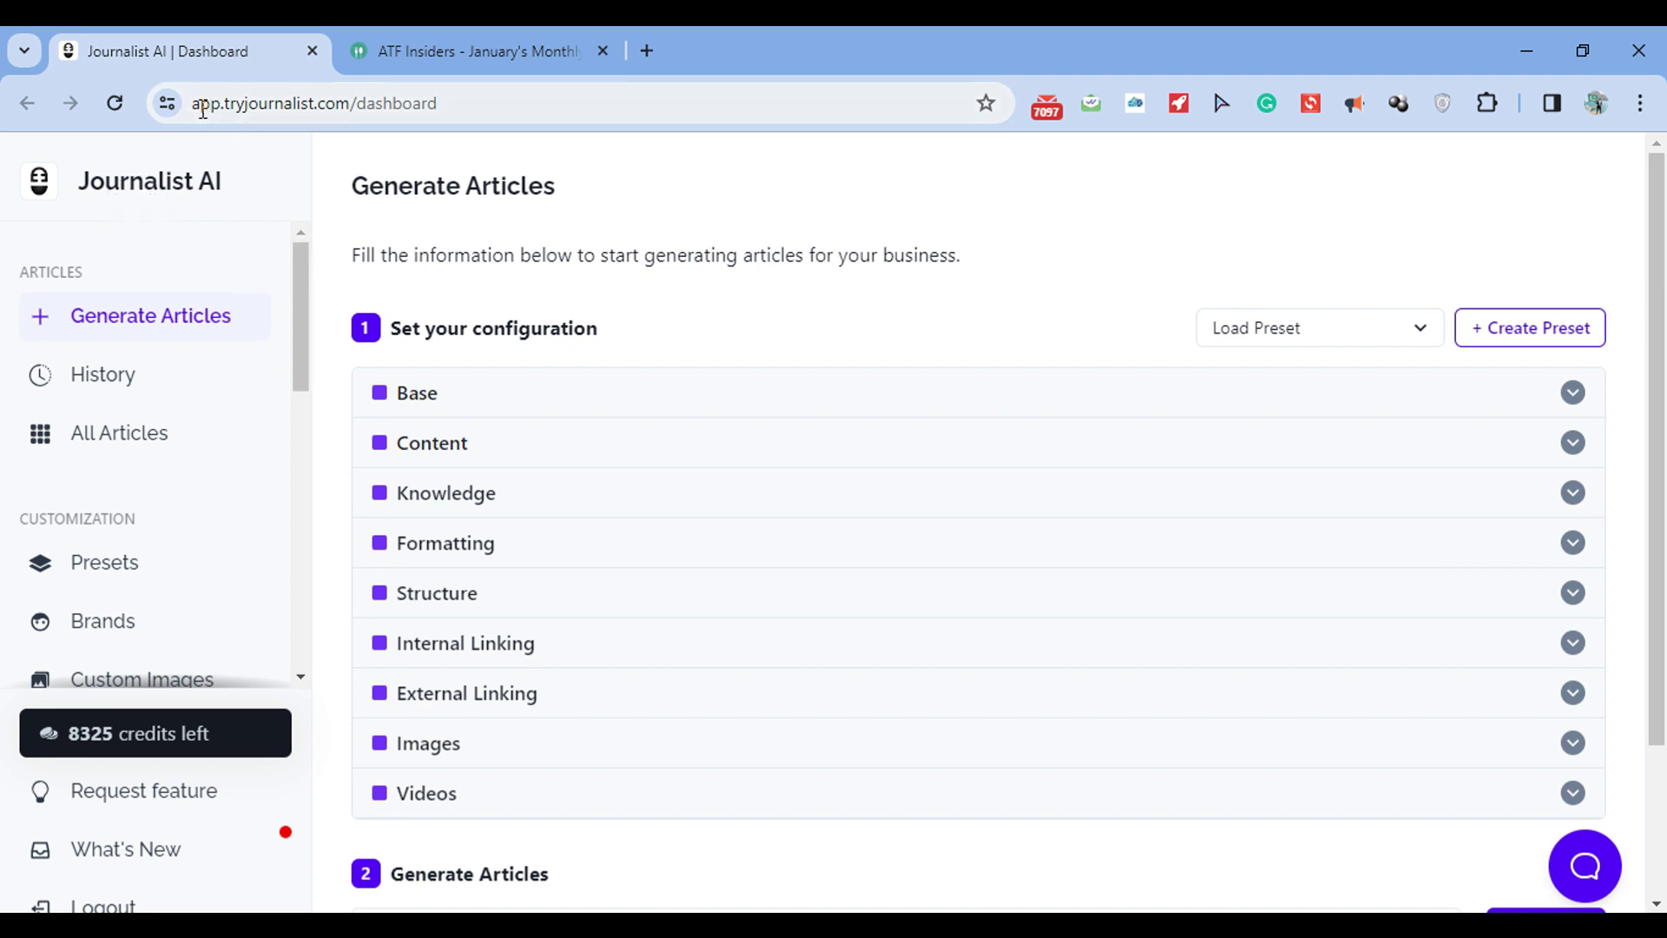
drag(295, 267, 309, 424)
- Open Integrations and start a new integration of the Wix type
click(173, 448)
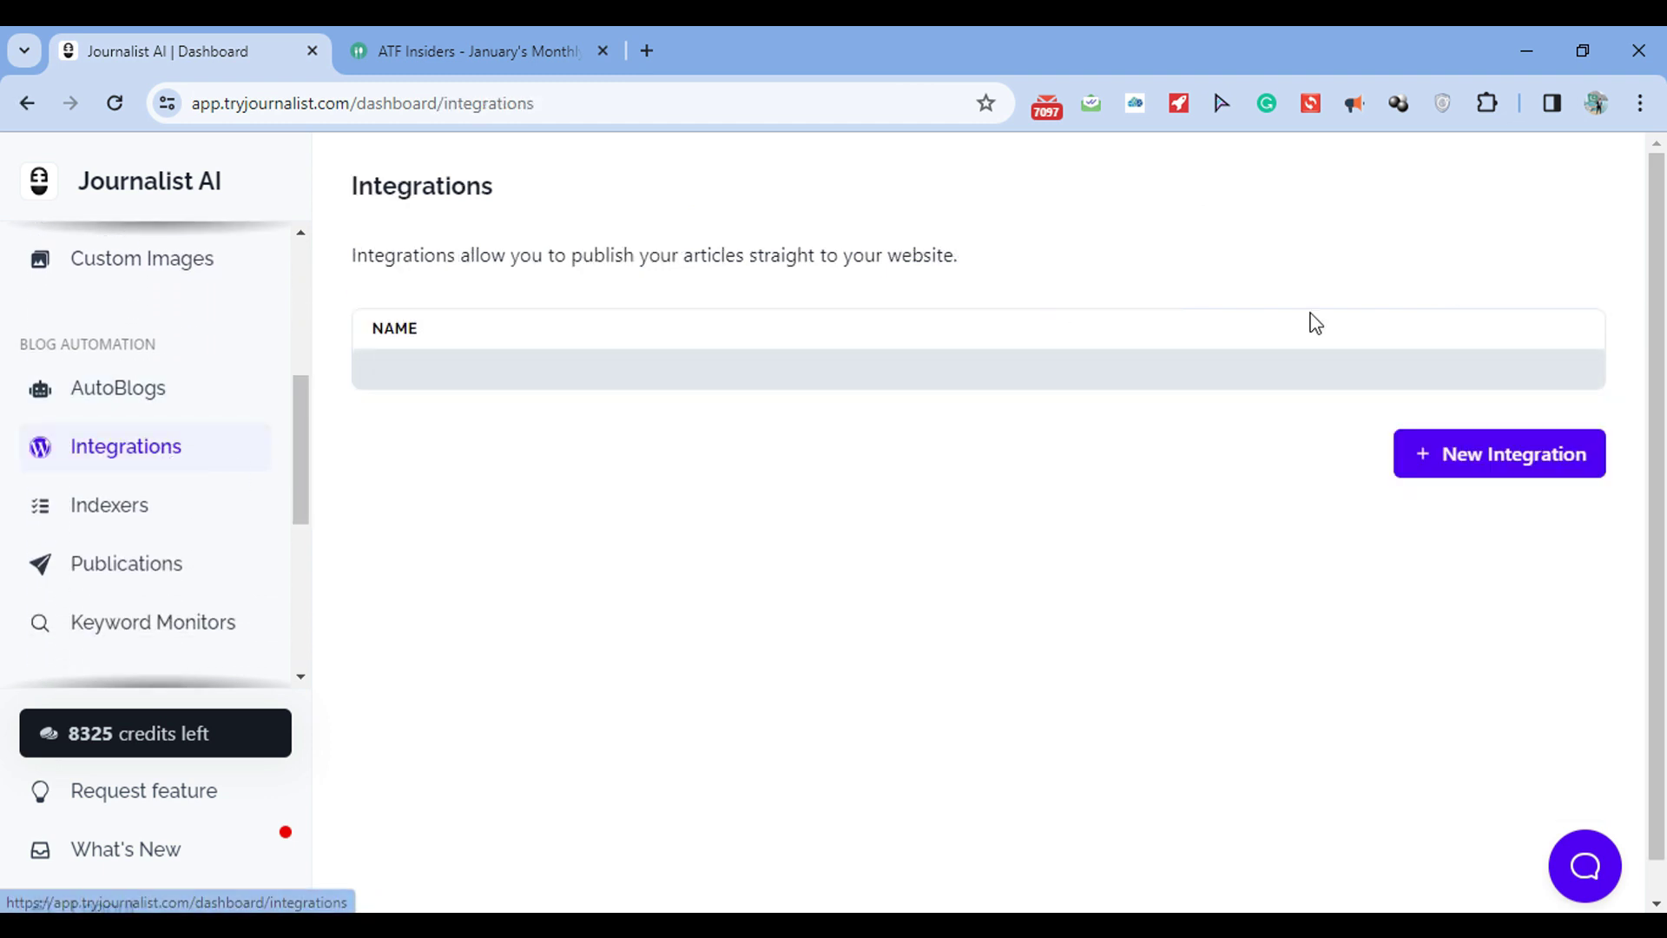
click(1463, 563)
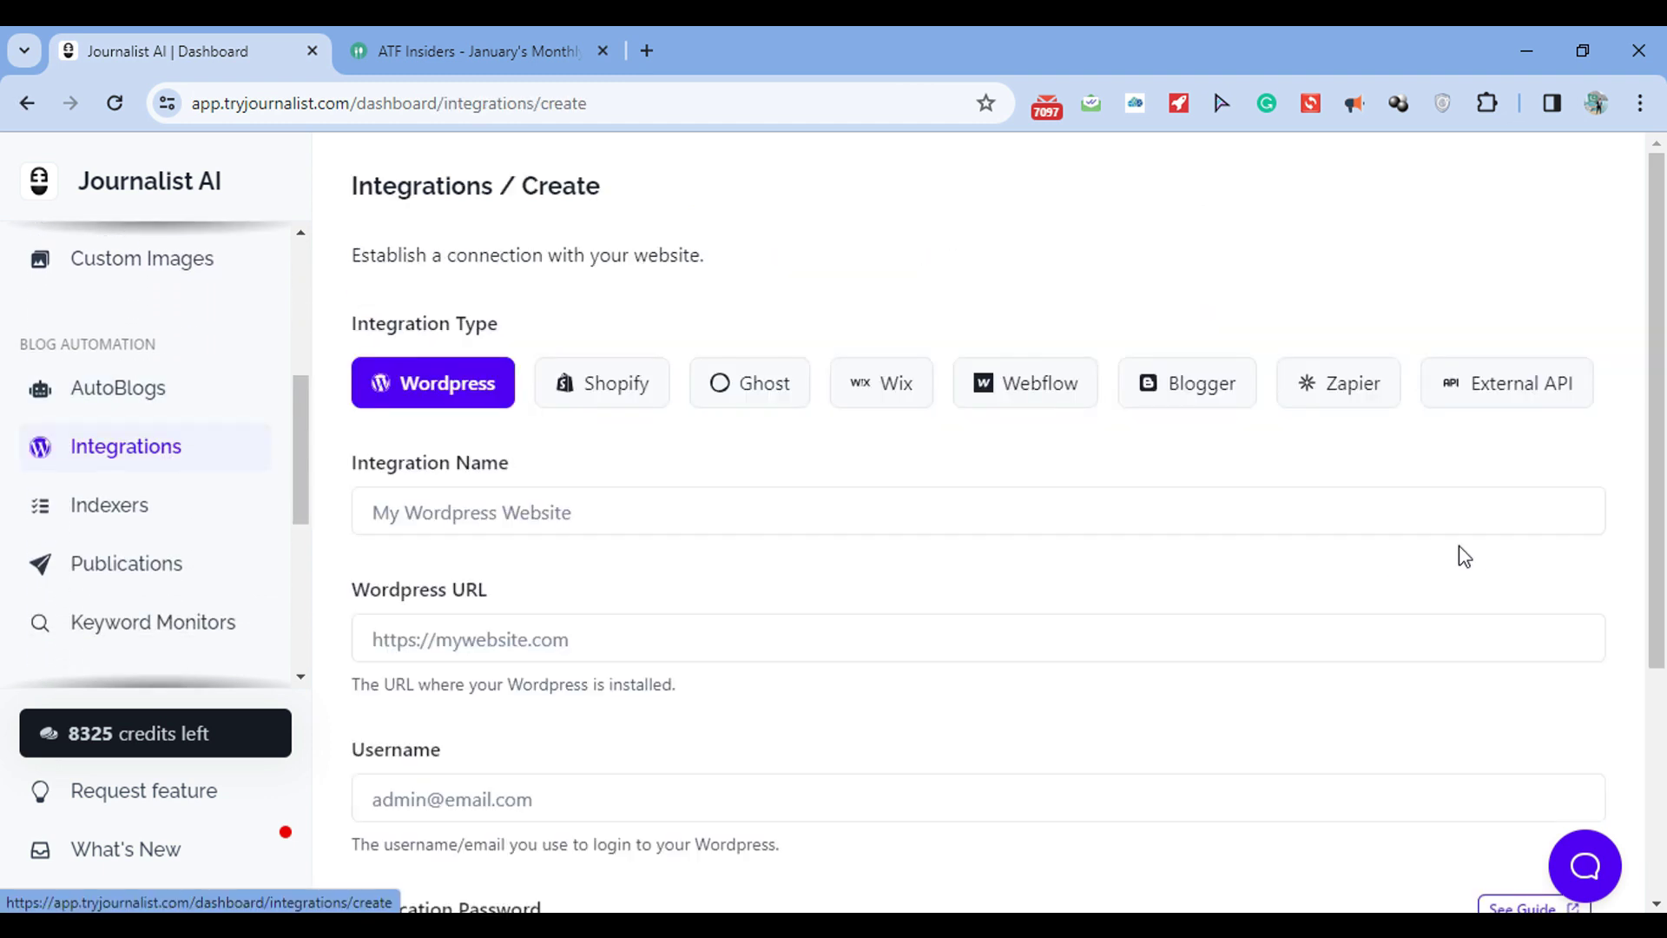
click(895, 385)
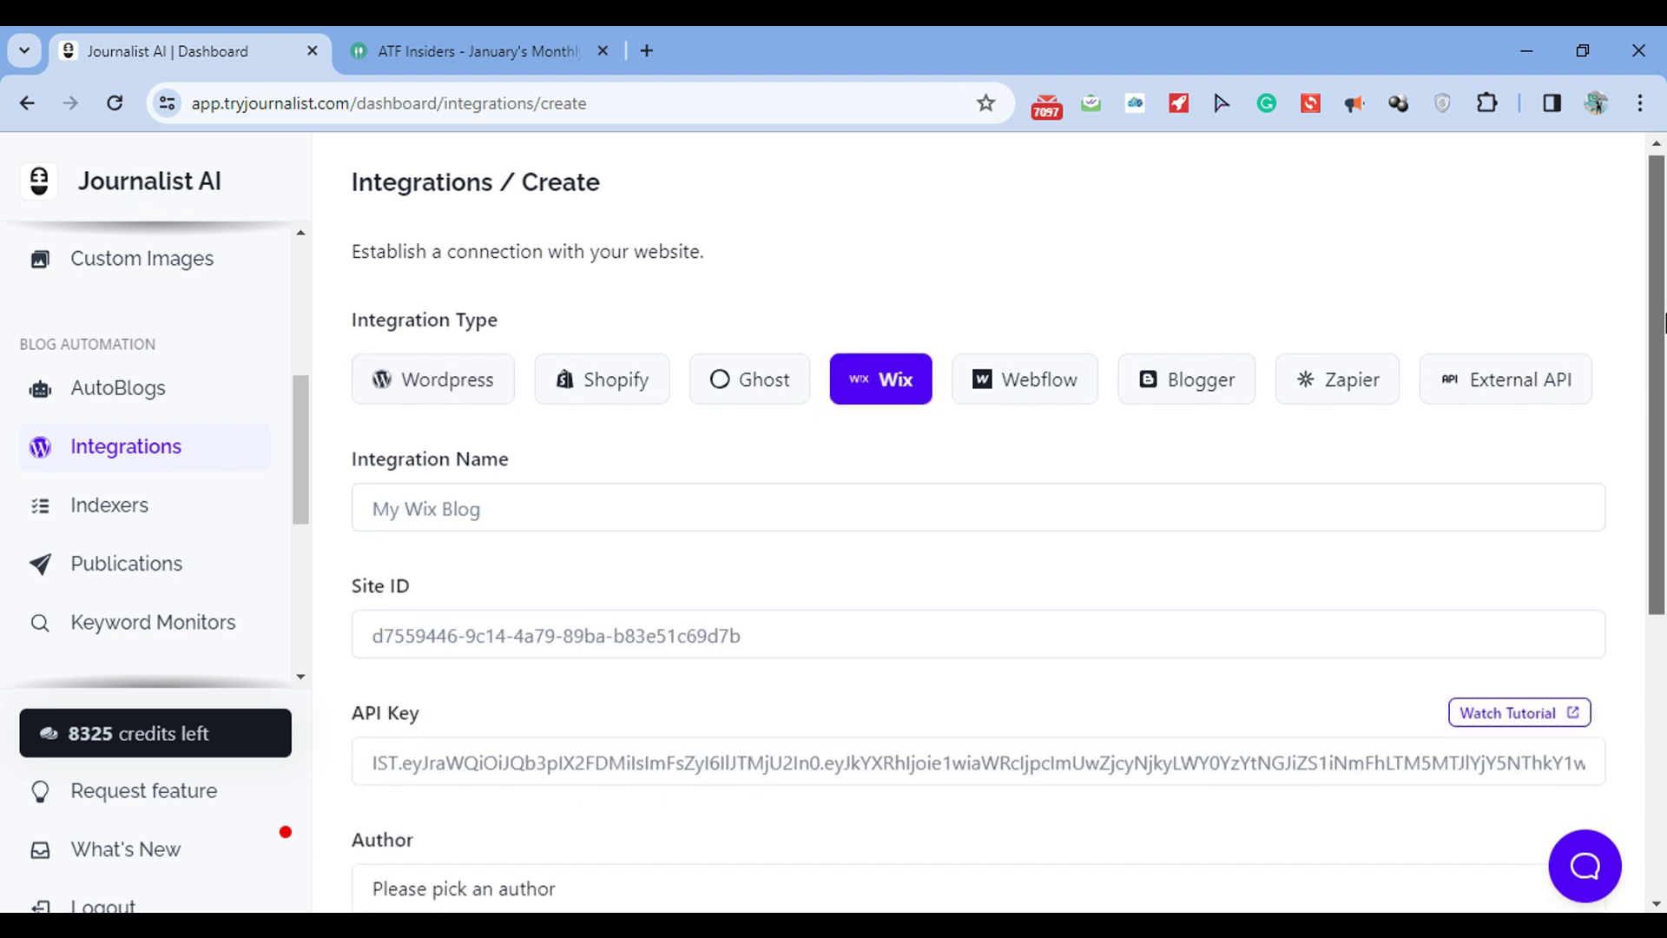
- Name the integration 'my wix blog' and highlight its Site ID and API Key fields
drag(1661, 323, 1664, 393)
click(421, 401)
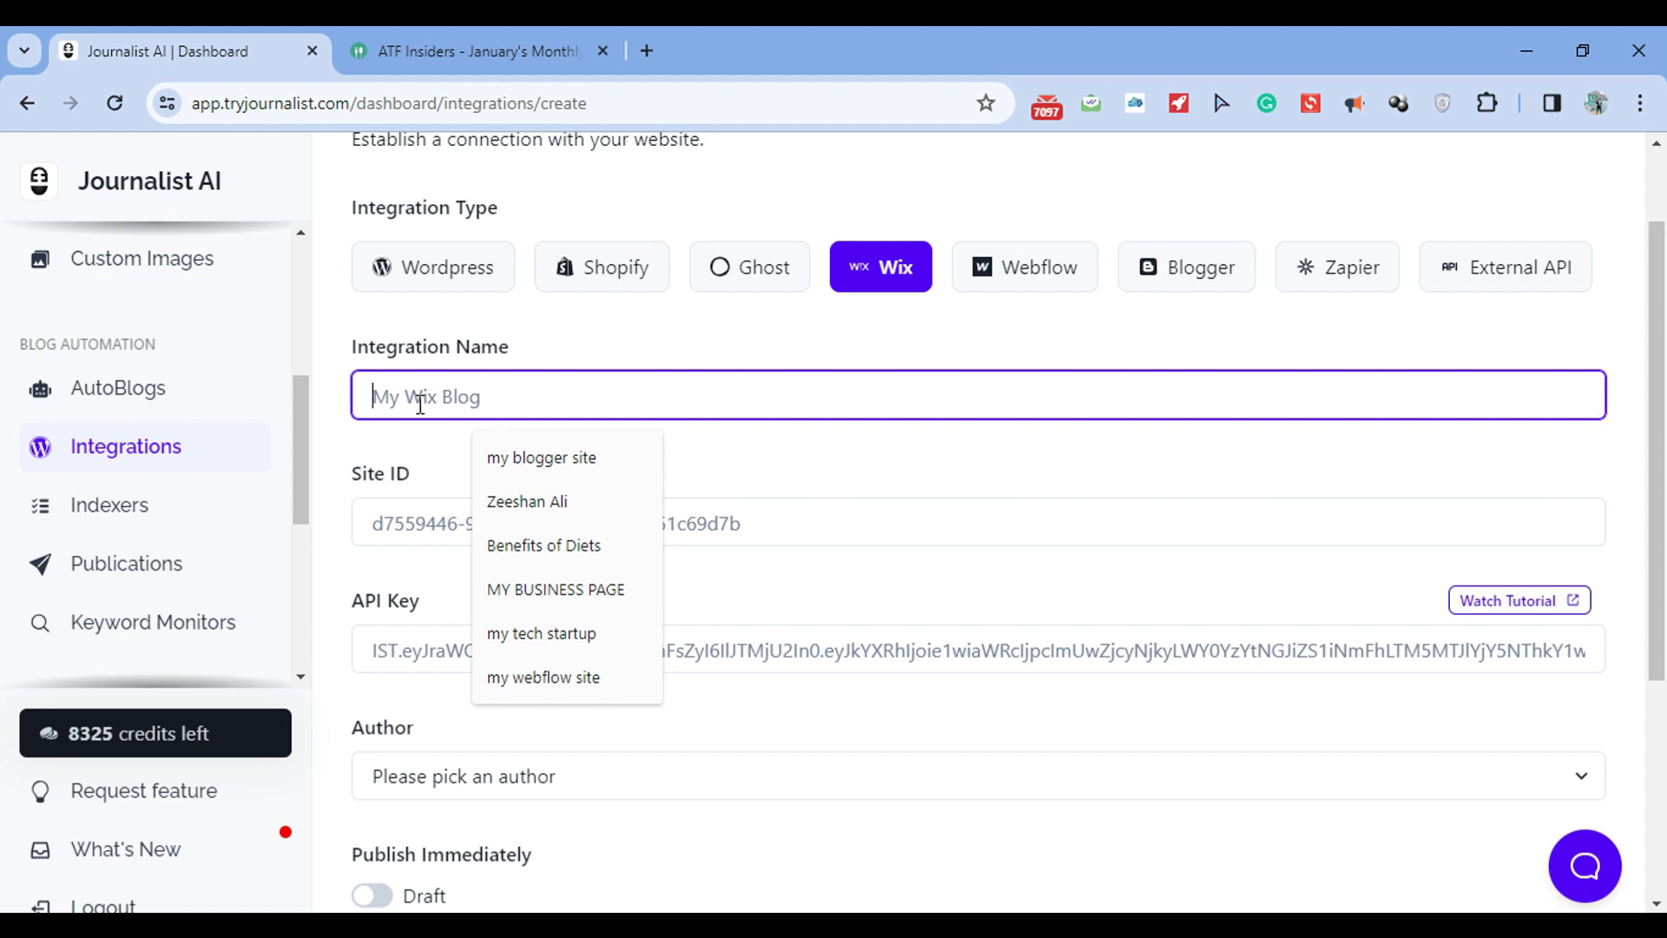
text(my )
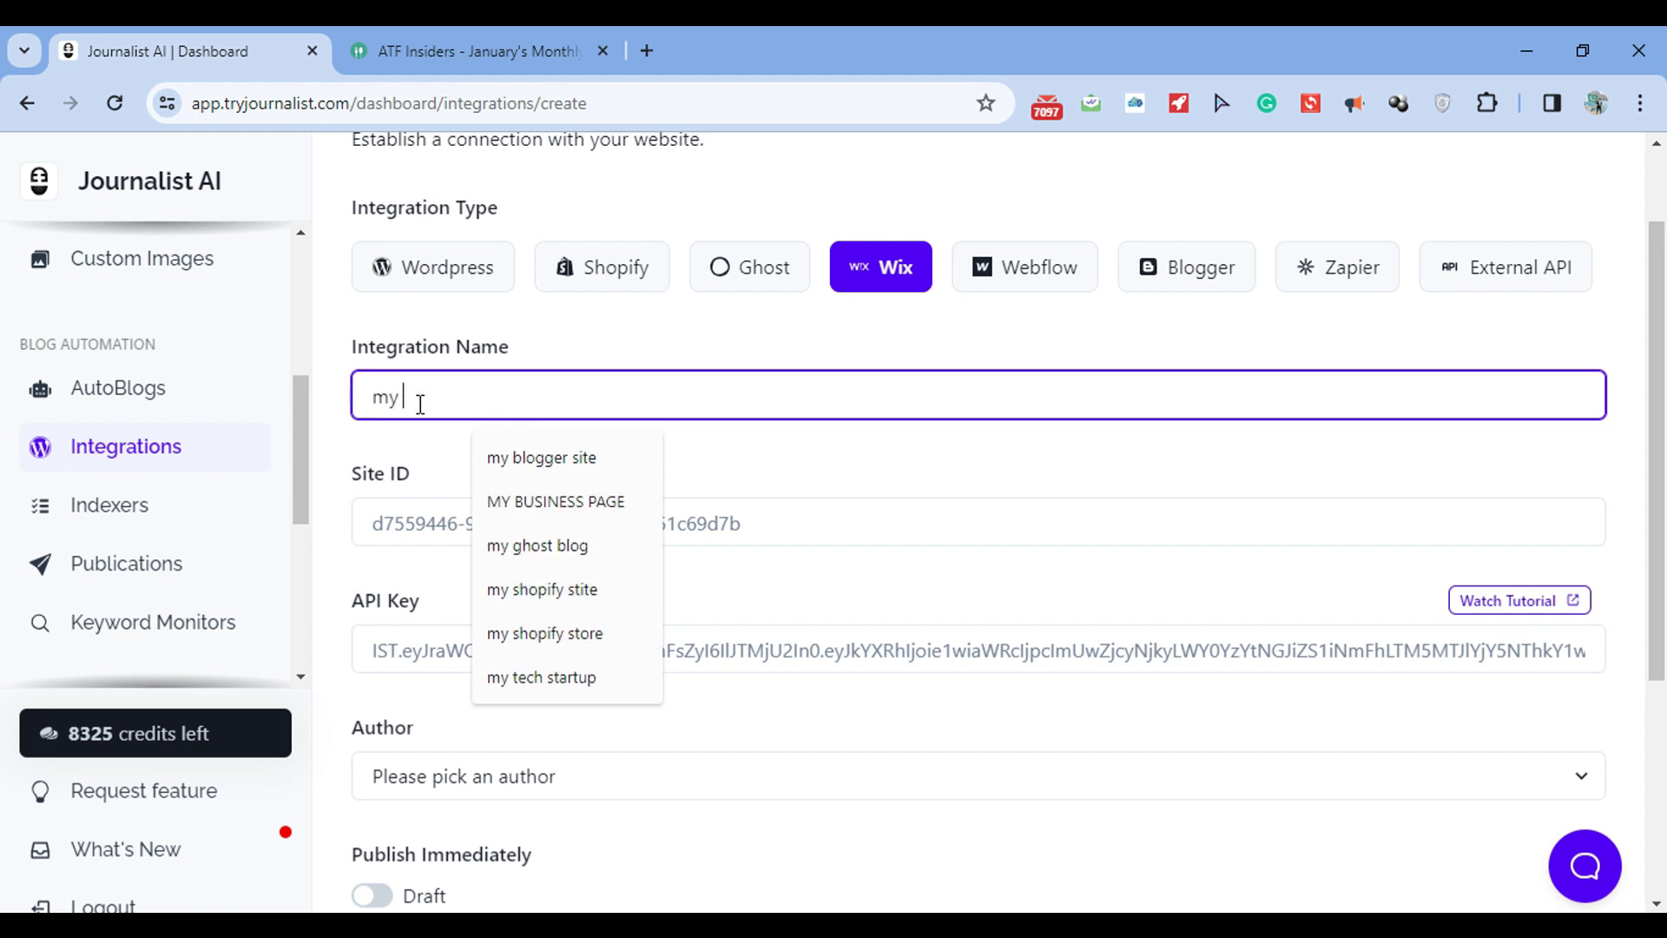
text(wix blog)
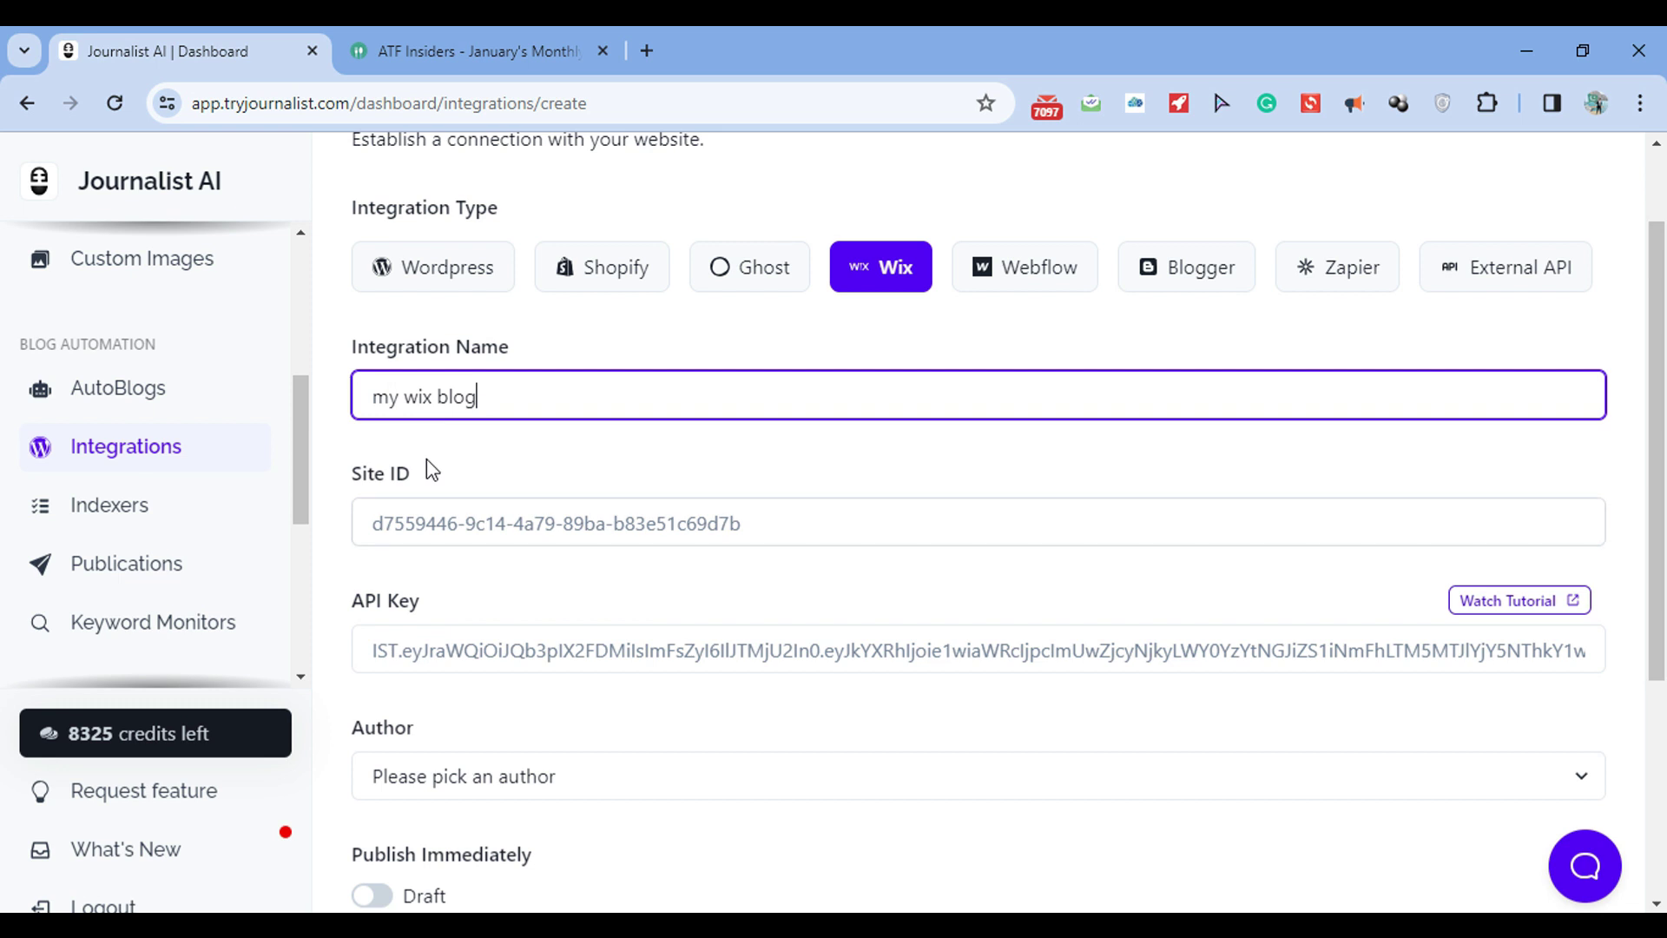
drag(425, 465, 348, 469)
click(424, 605)
drag(424, 604, 355, 612)
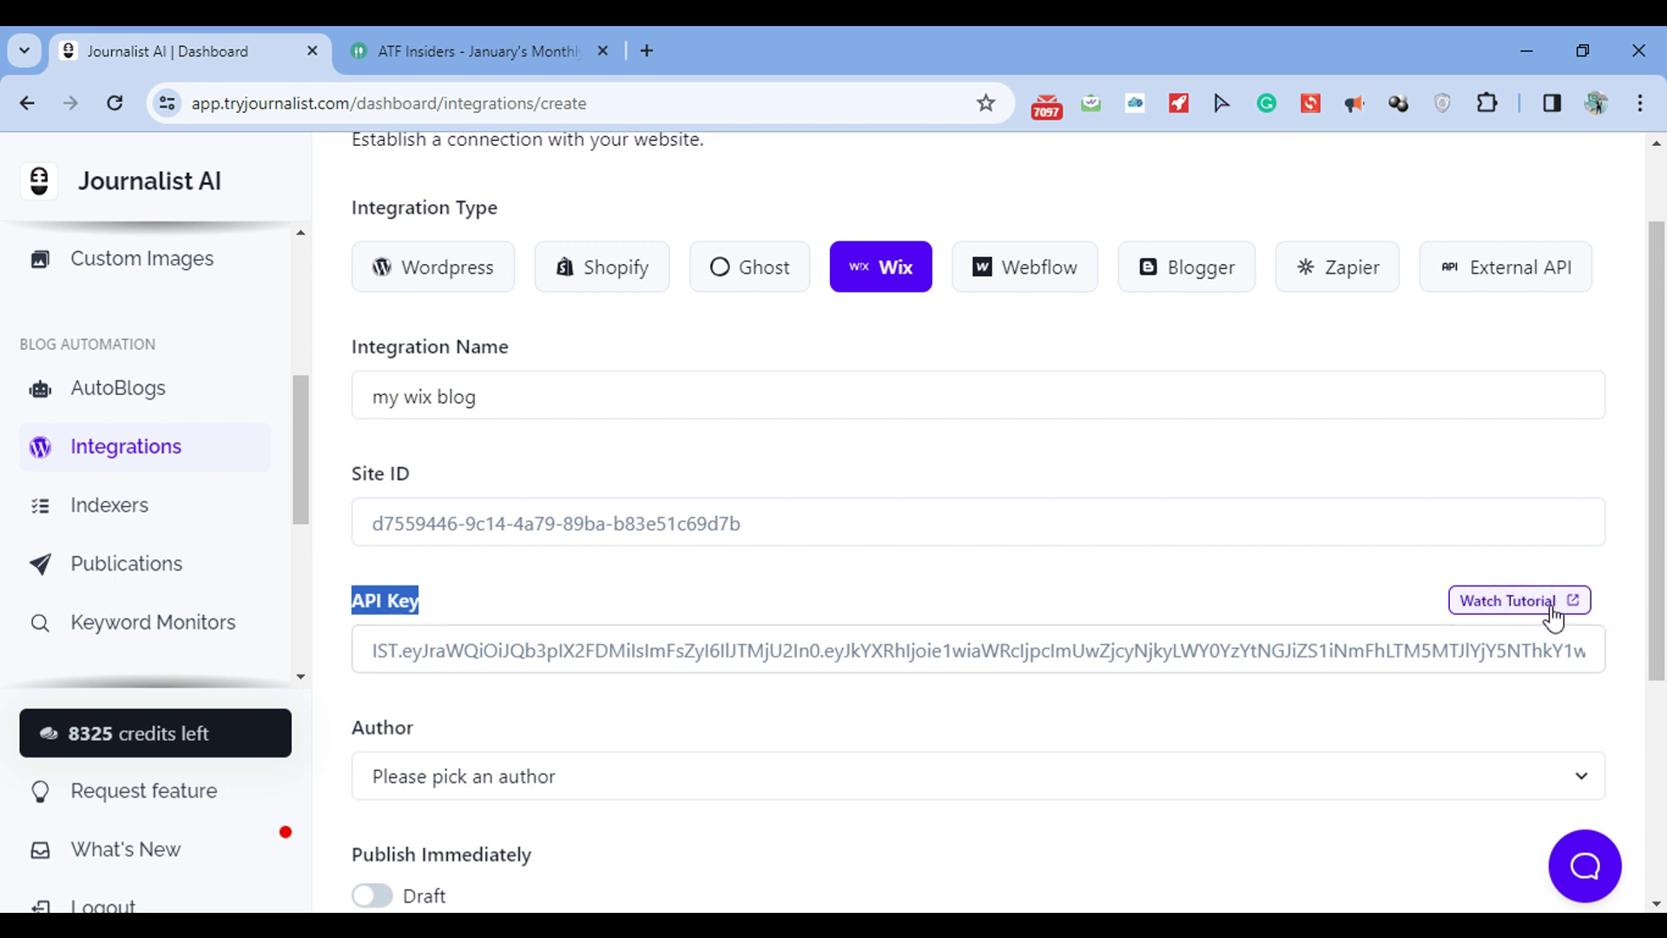
- Leave the author unchosen and keep Publish Immediately on Draft after briefly trying immediate publishing
drag(1665, 502, 1665, 658)
click(1348, 516)
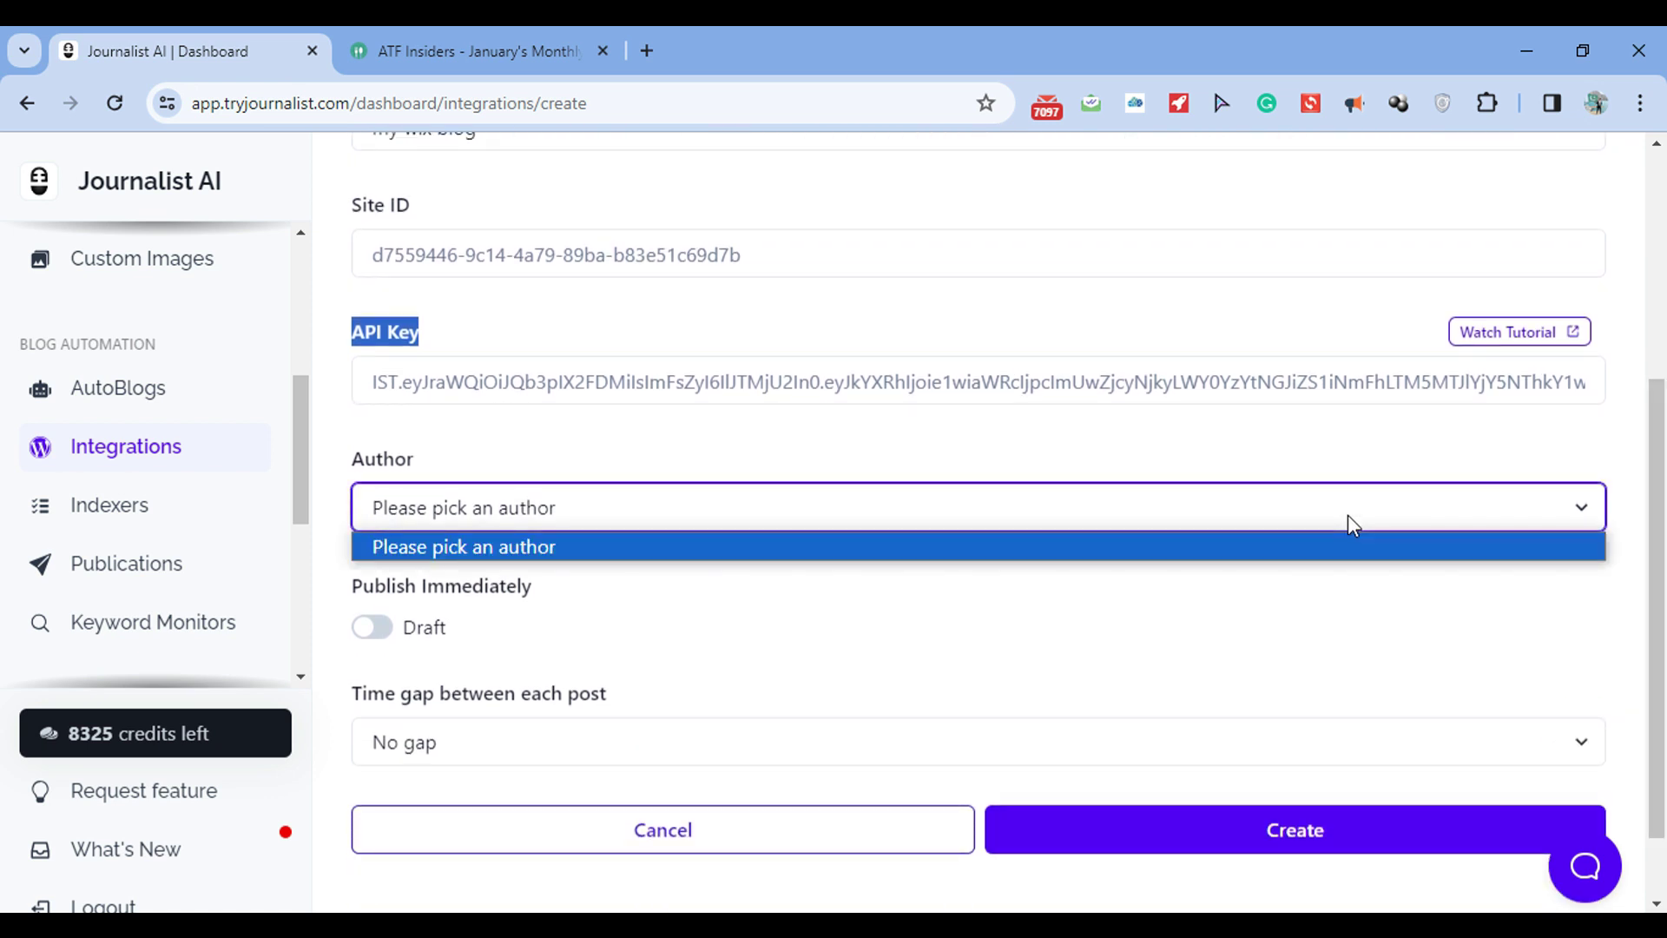
click(1349, 516)
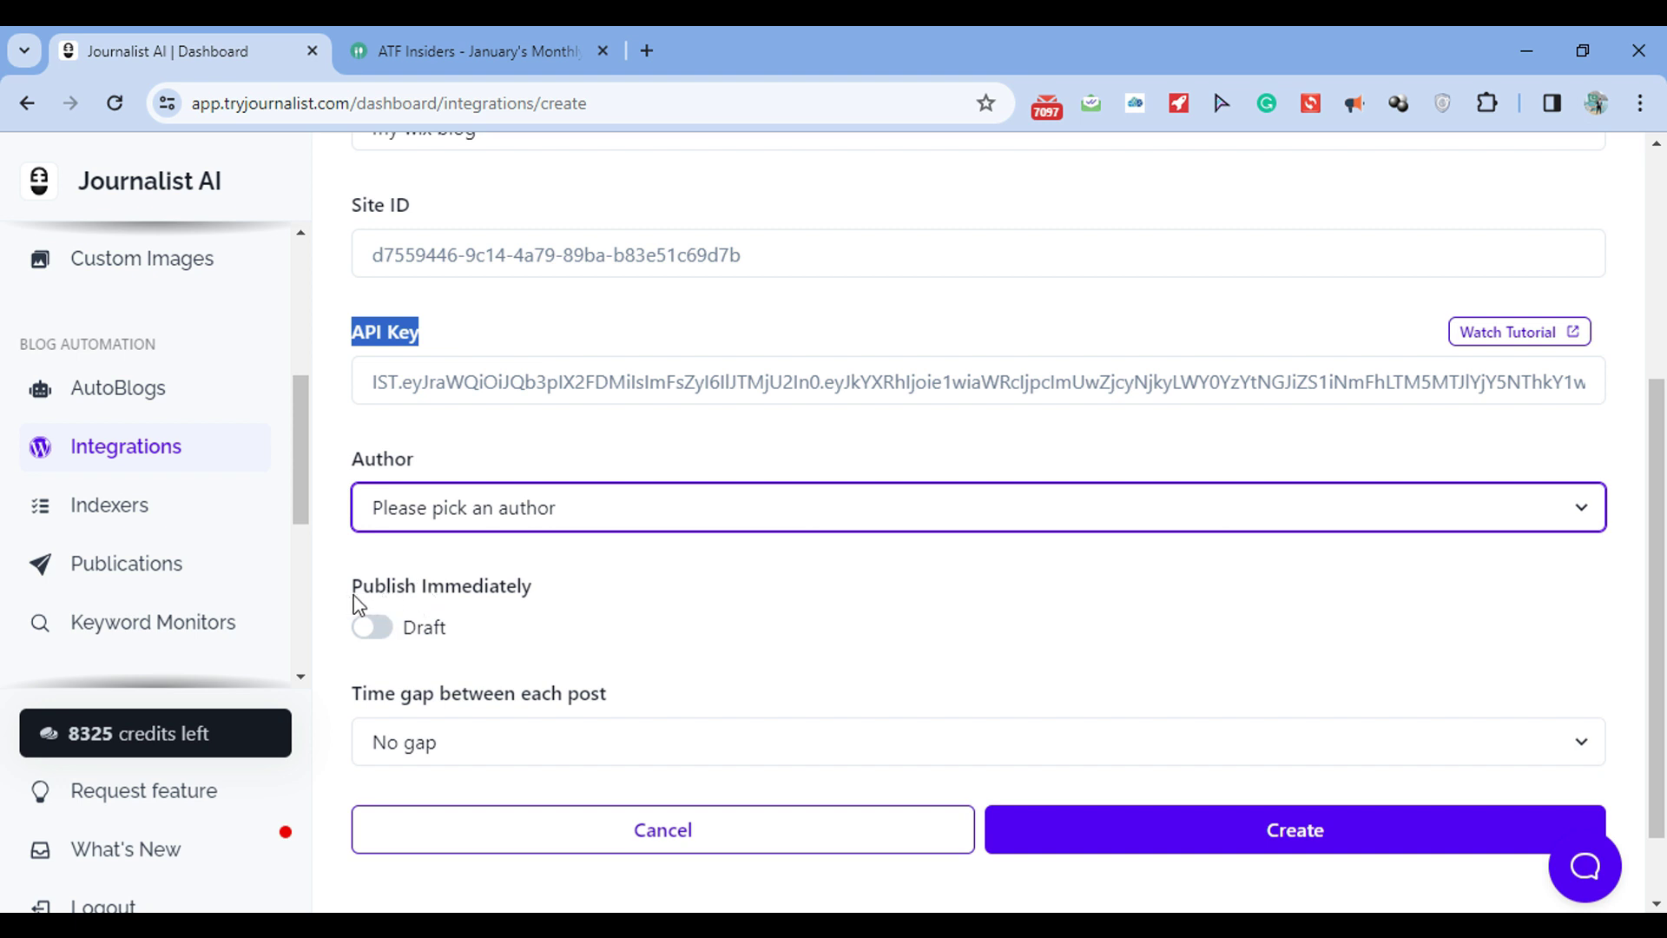
drag(356, 602, 534, 608)
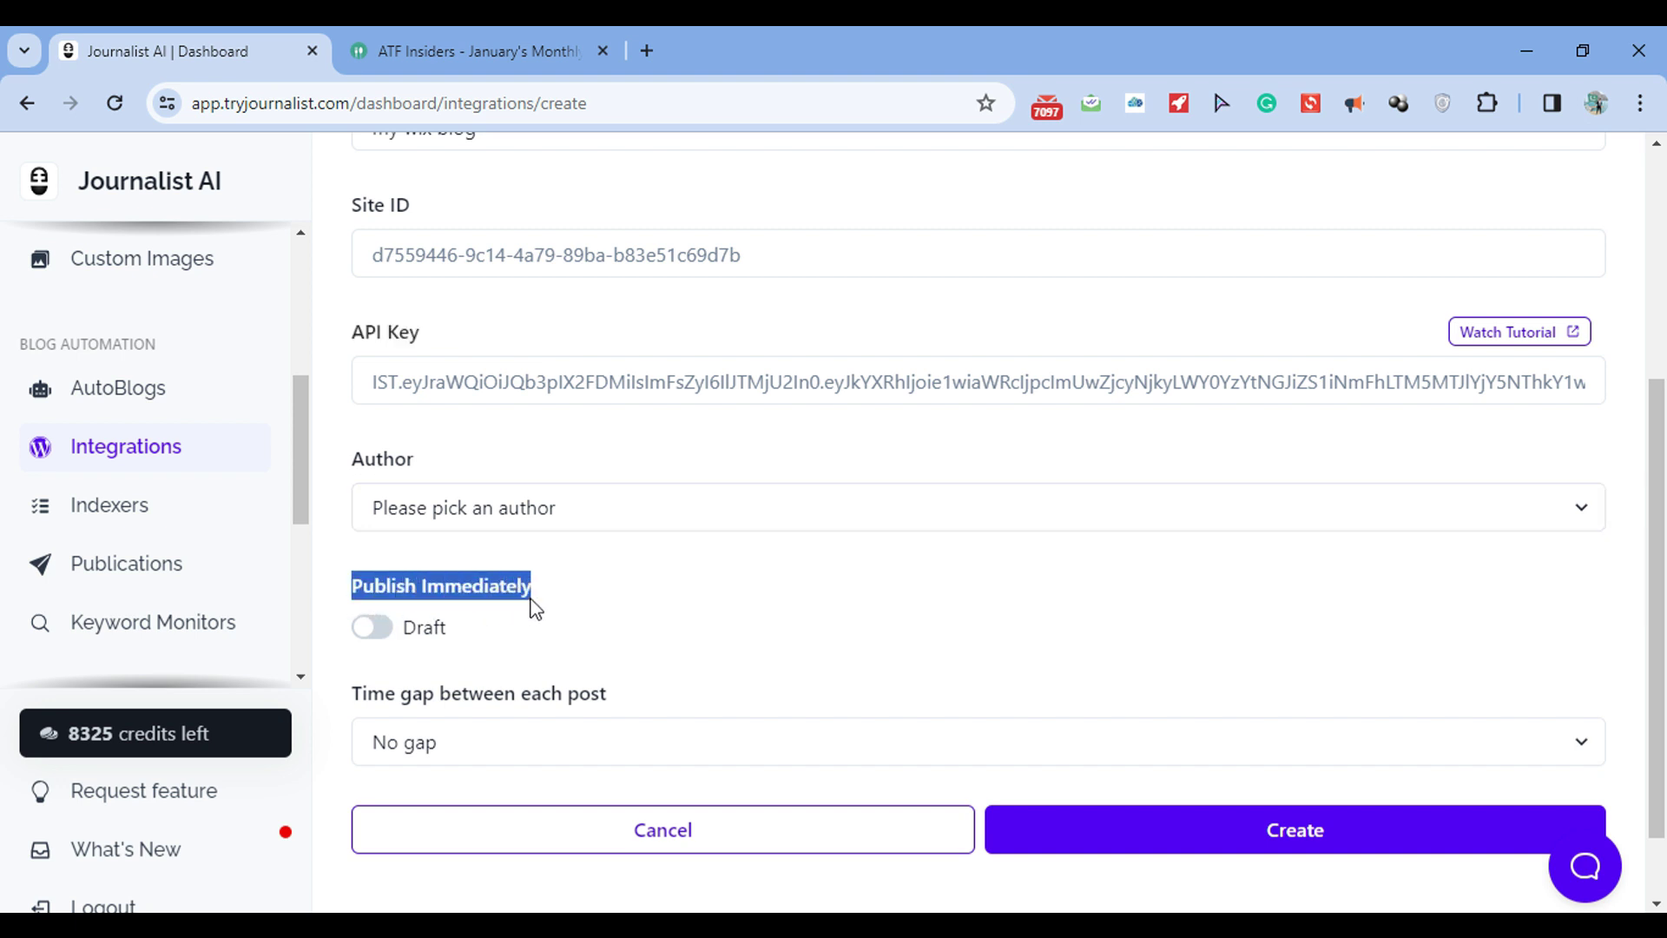
click(463, 652)
click(380, 632)
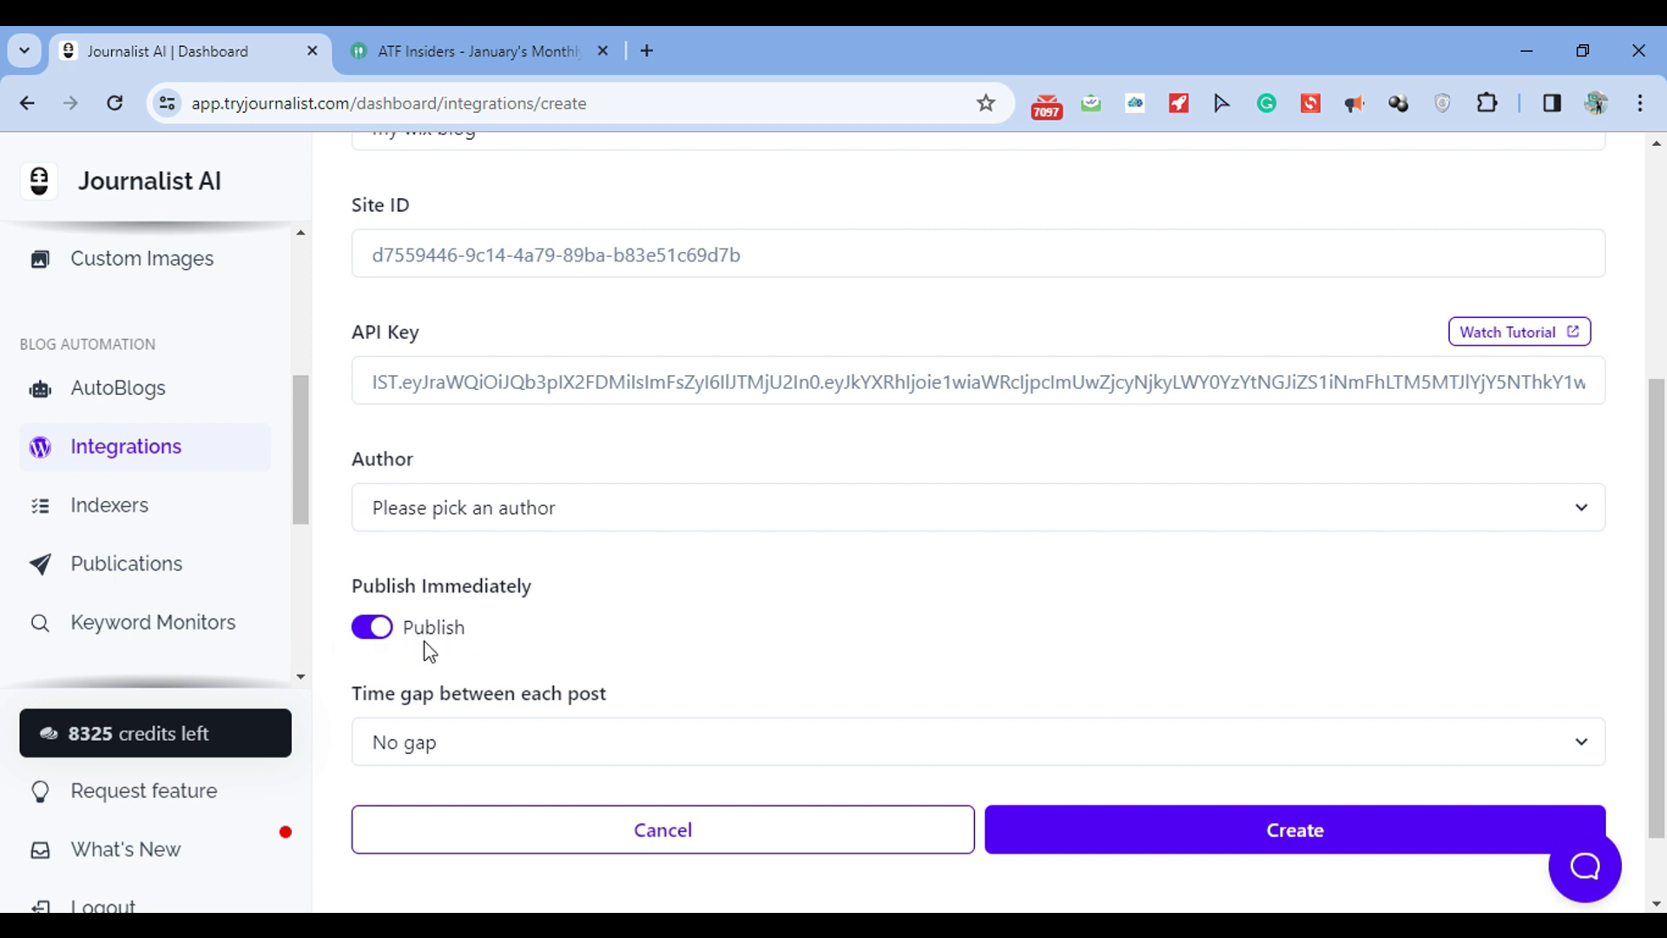
click(379, 642)
drag(355, 590, 484, 599)
click(597, 618)
- Set a 15 minutes time gap between posts, then go to the AutoBlogs page
click(537, 764)
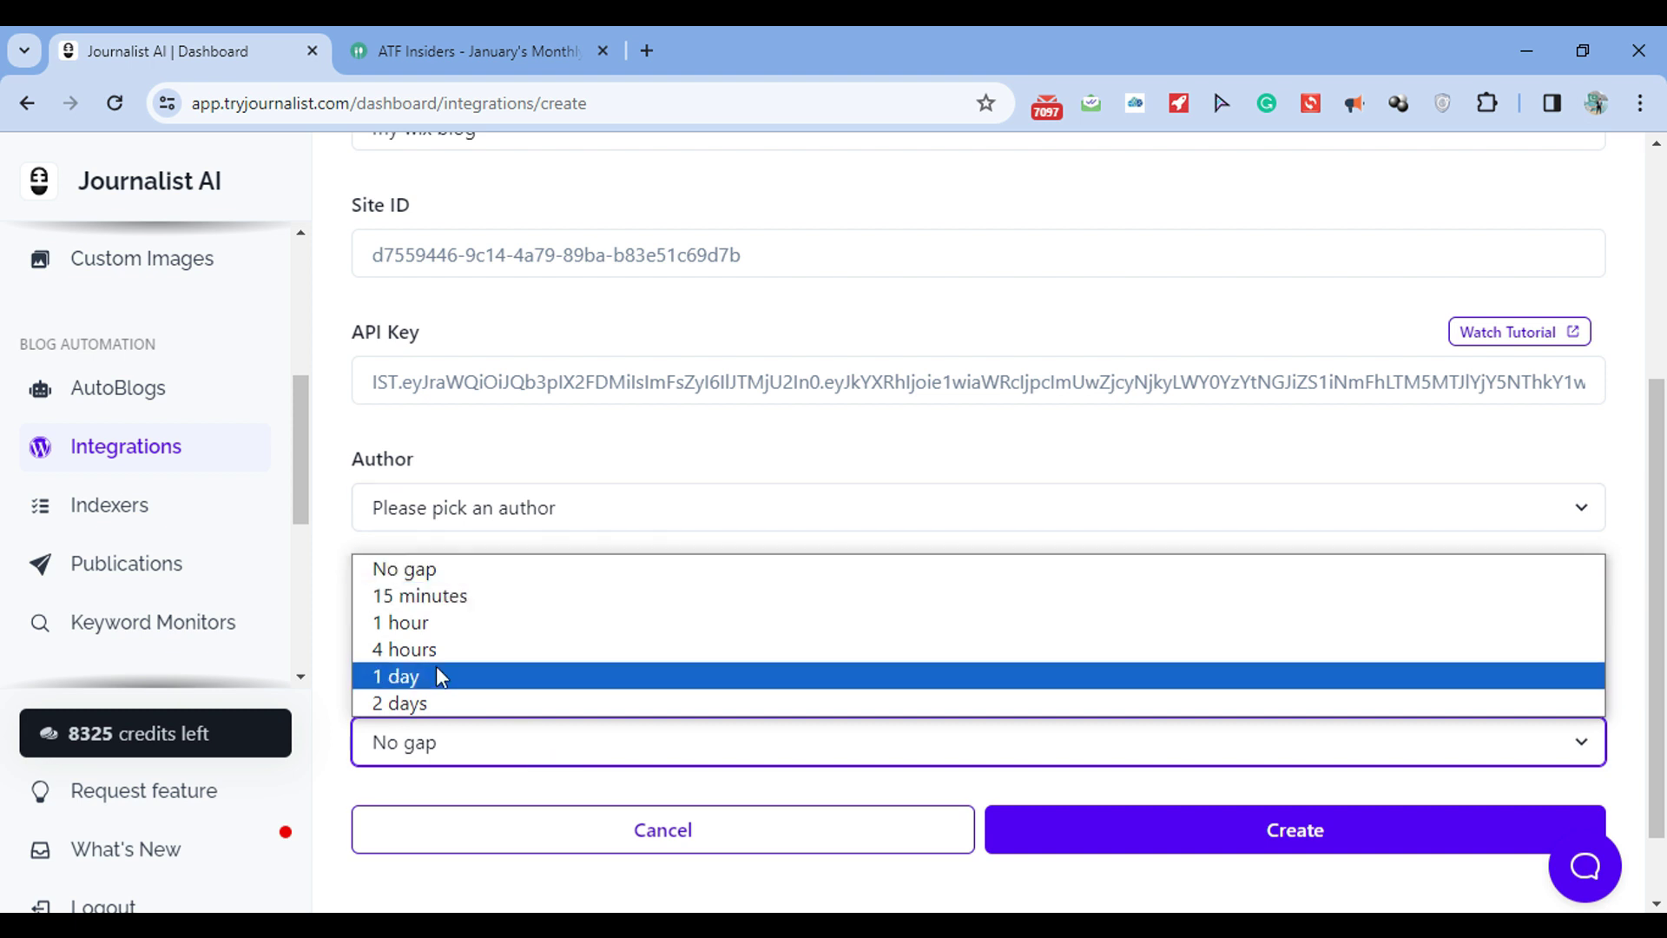
click(443, 599)
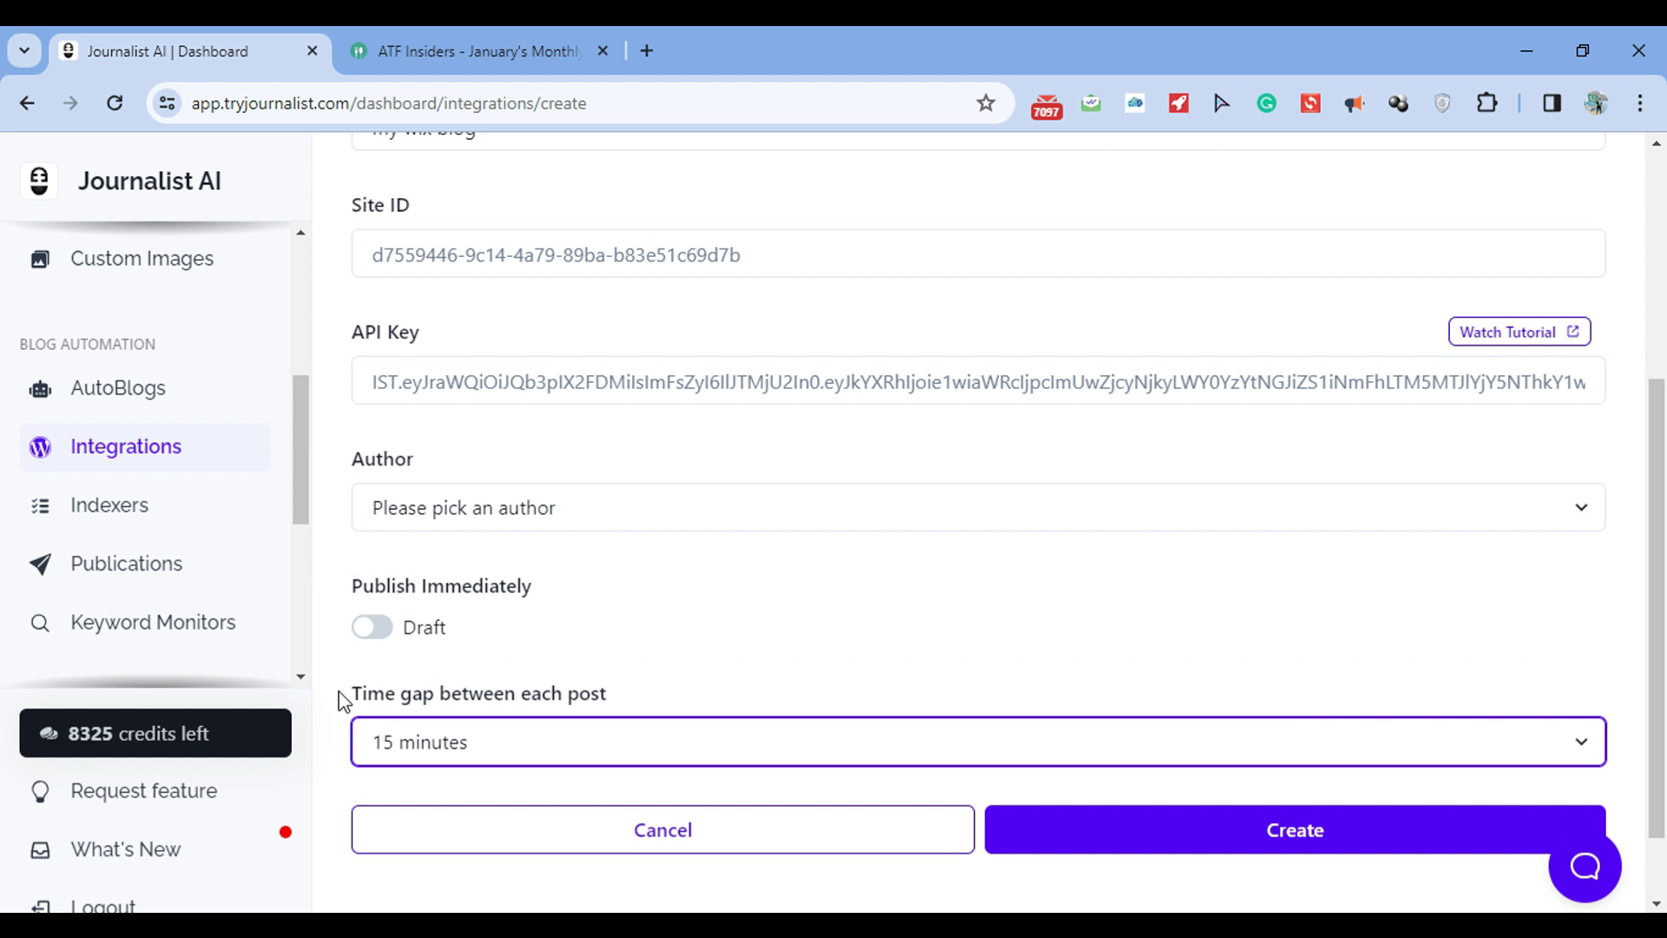
drag(339, 691, 634, 707)
click(821, 549)
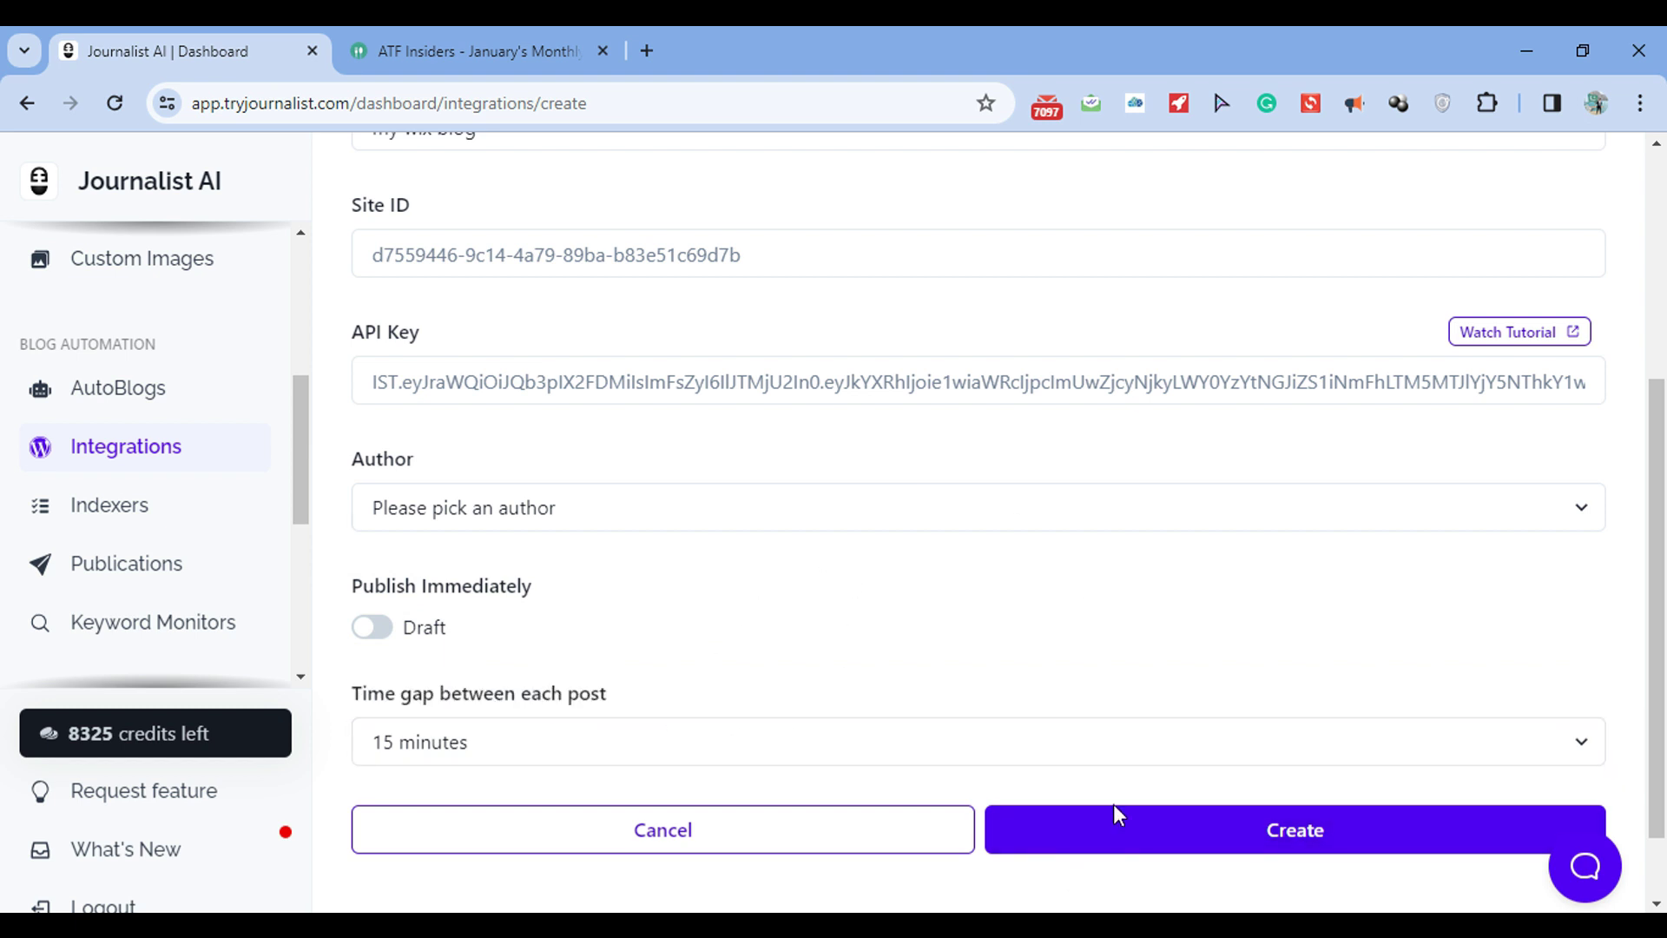
click(103, 390)
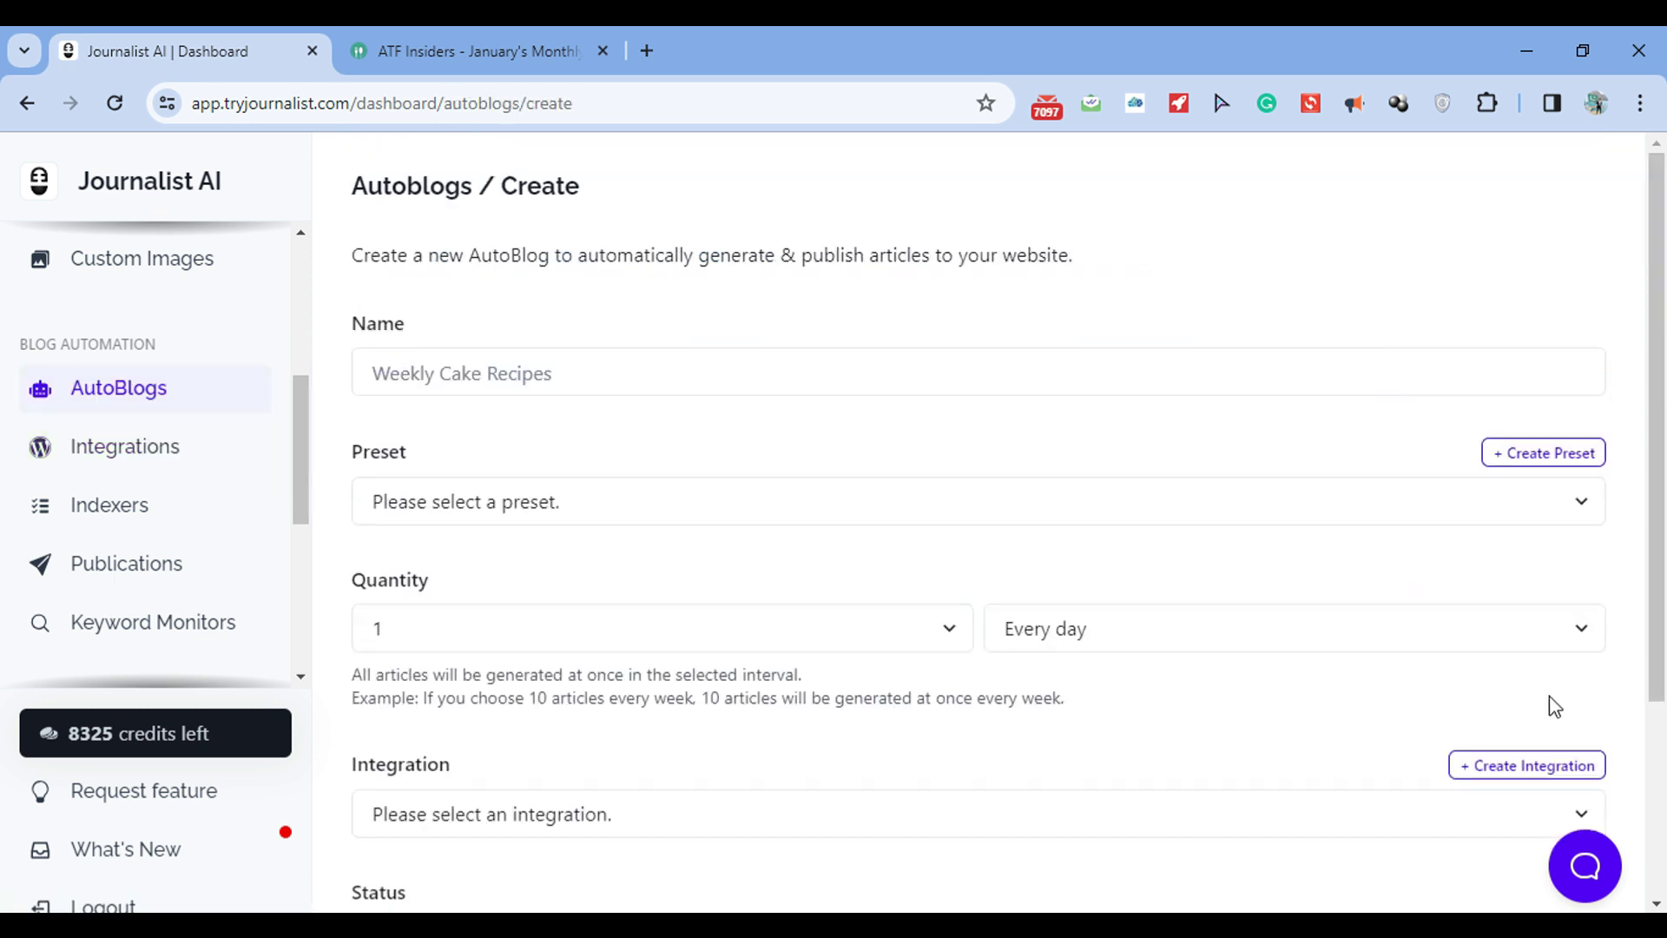
- Enter a name beginning 'my wix s' in the AutoBlog Name field
scroll(1657, 434, down, 1)
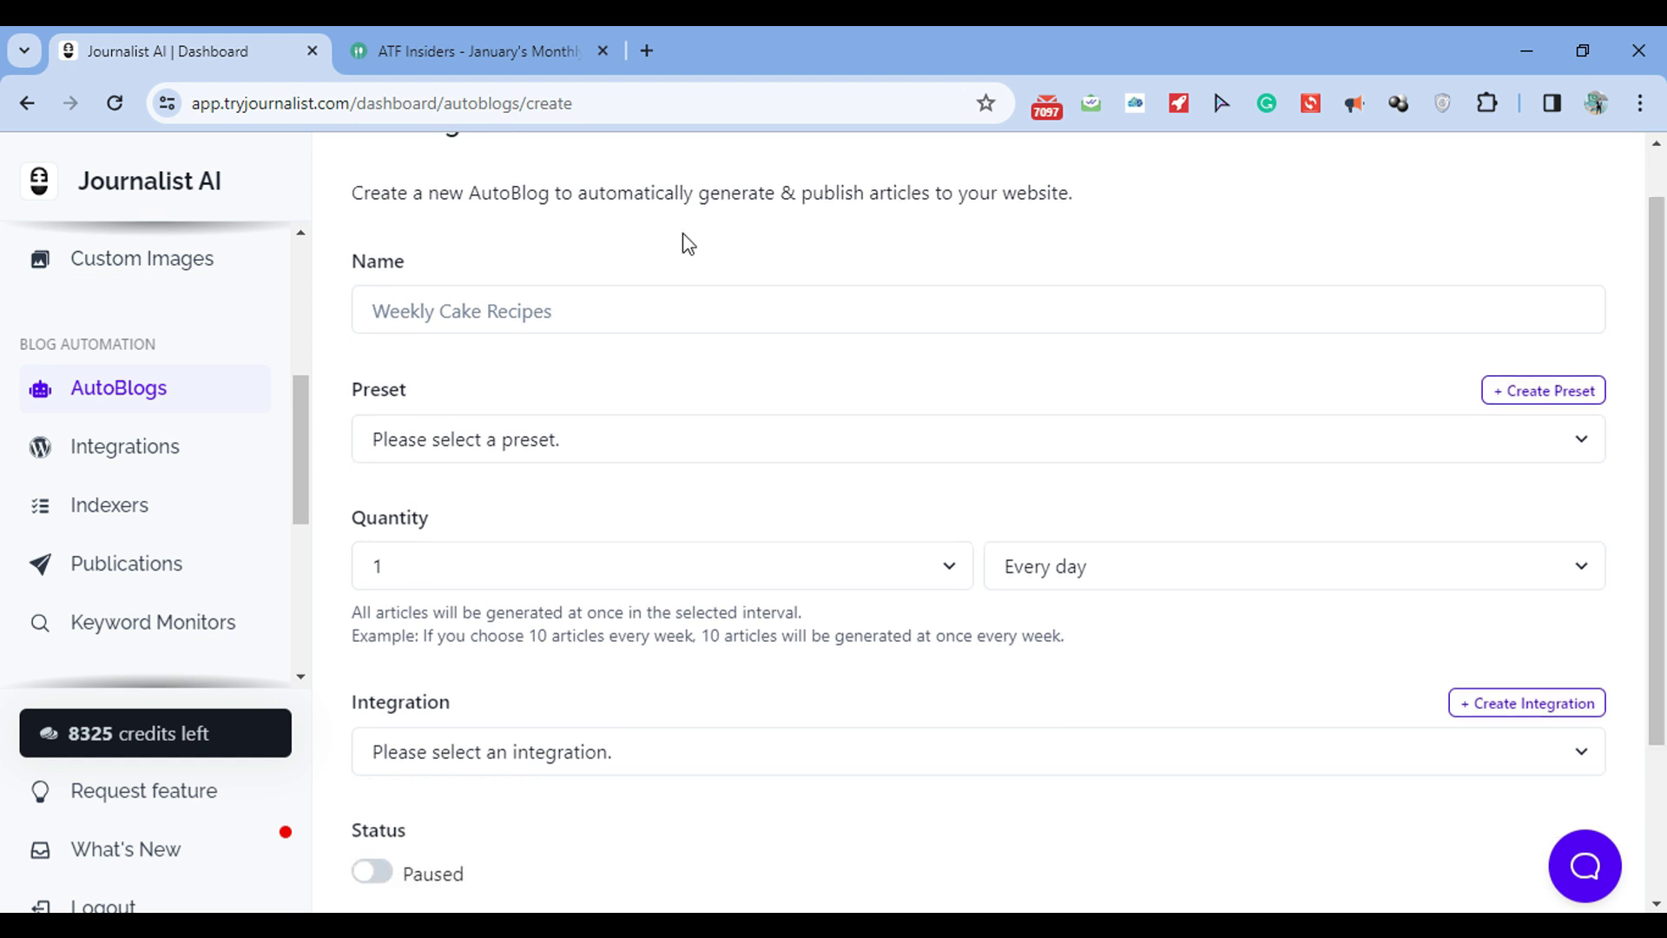
click(446, 304)
text(my)
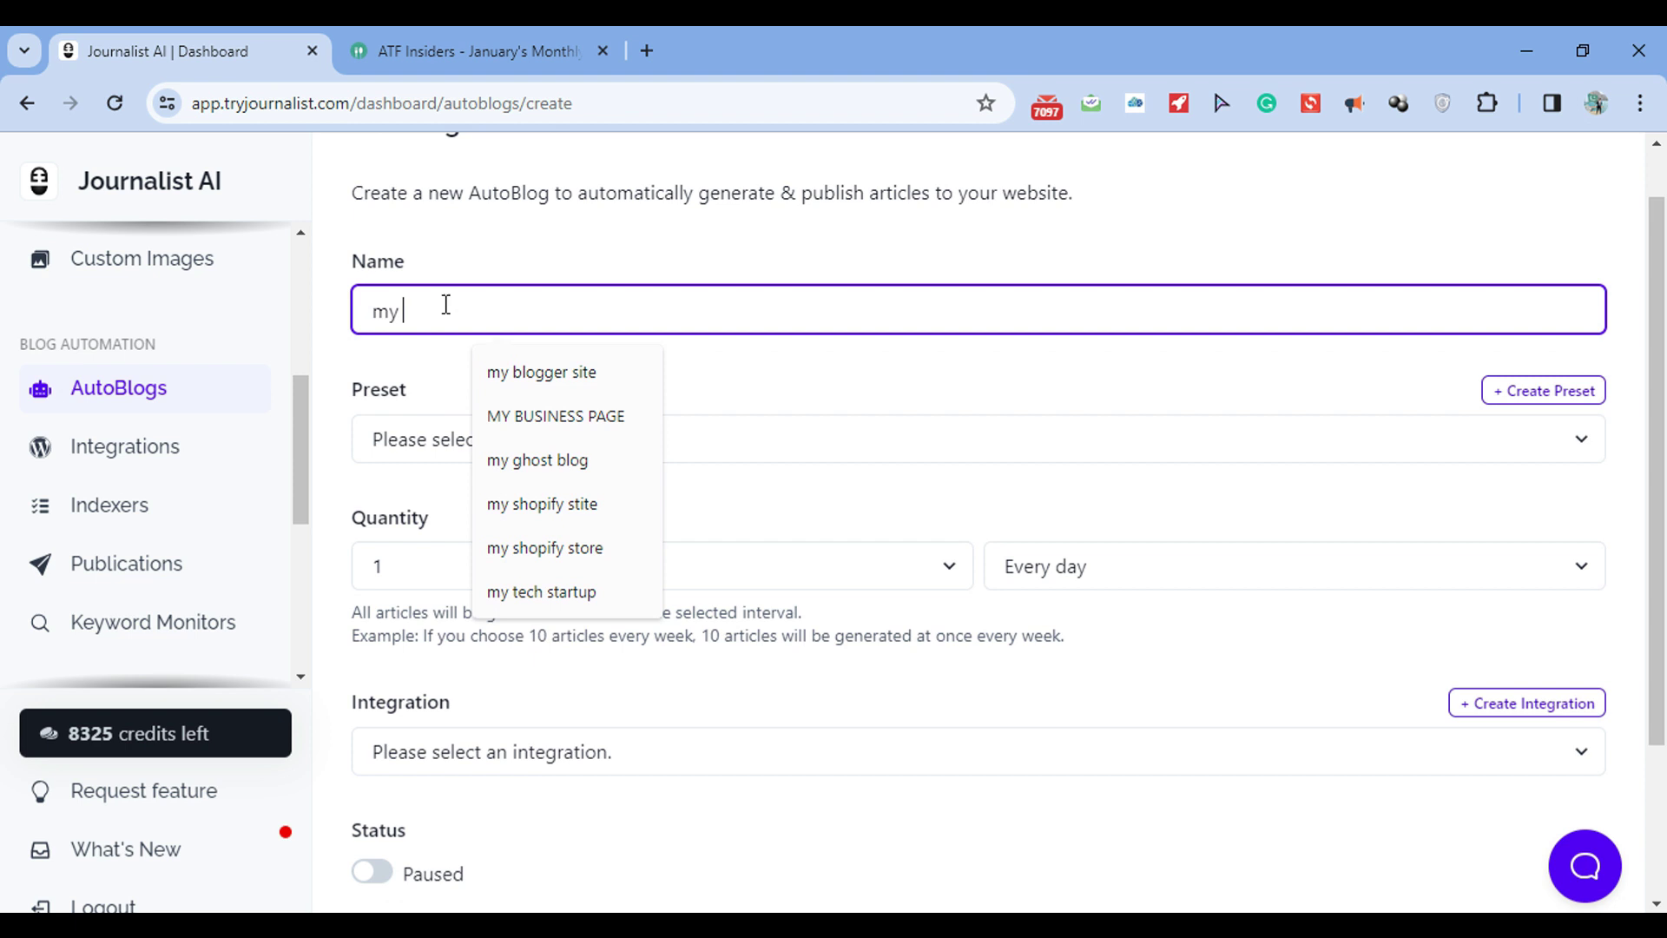
text( wix )
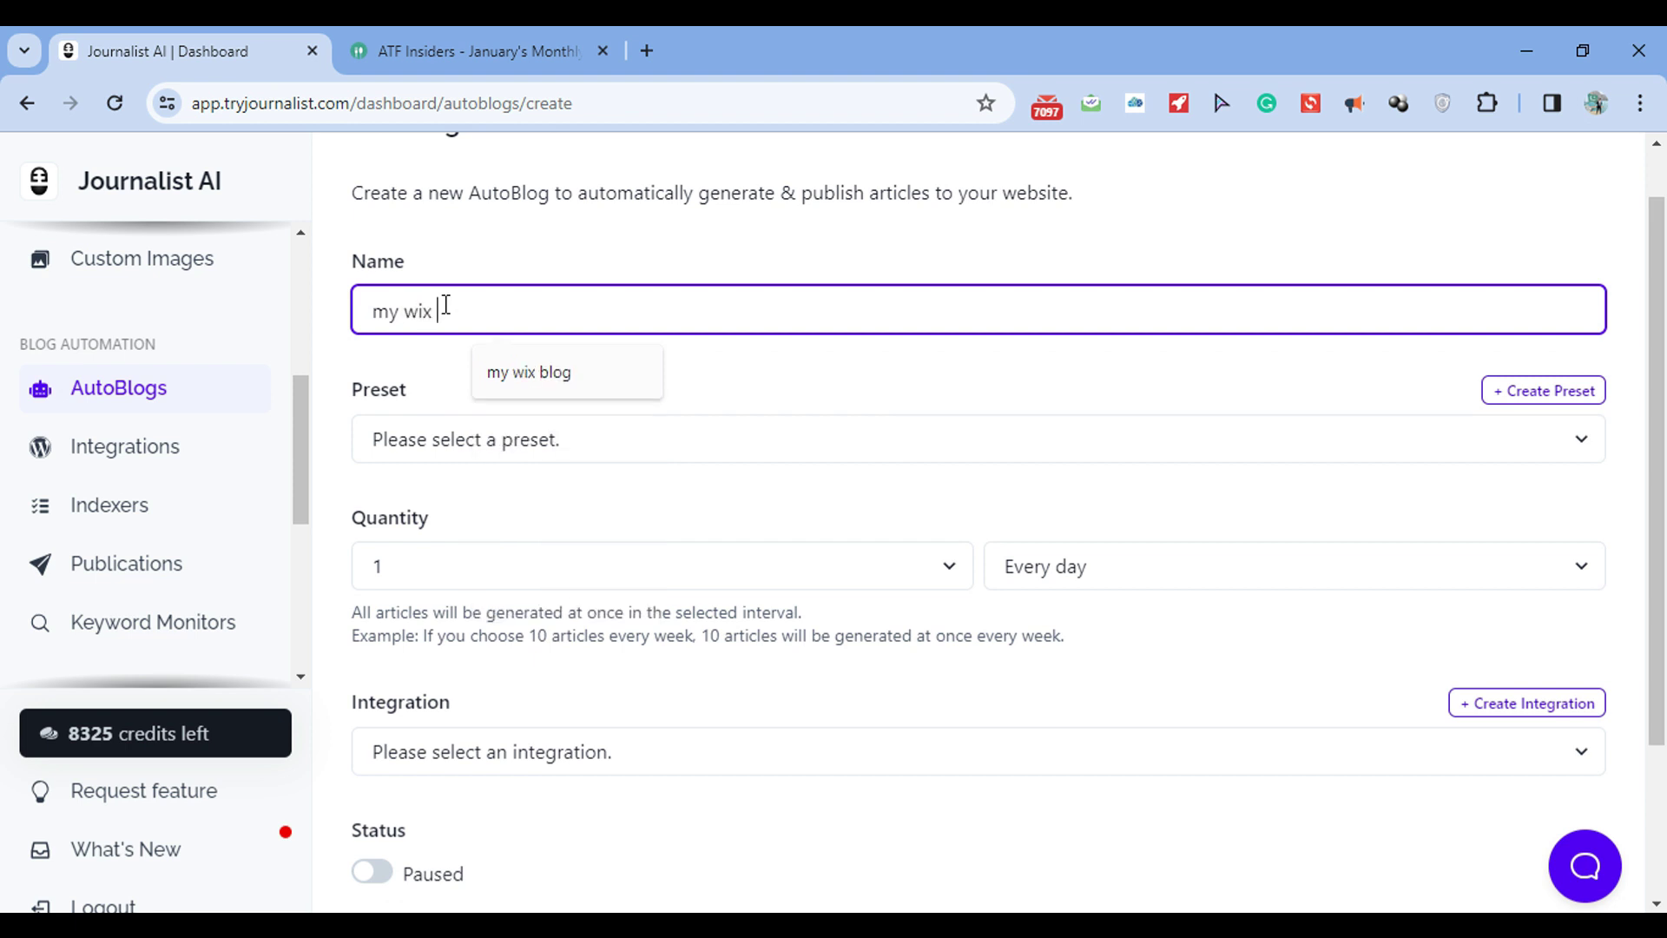
text(site)
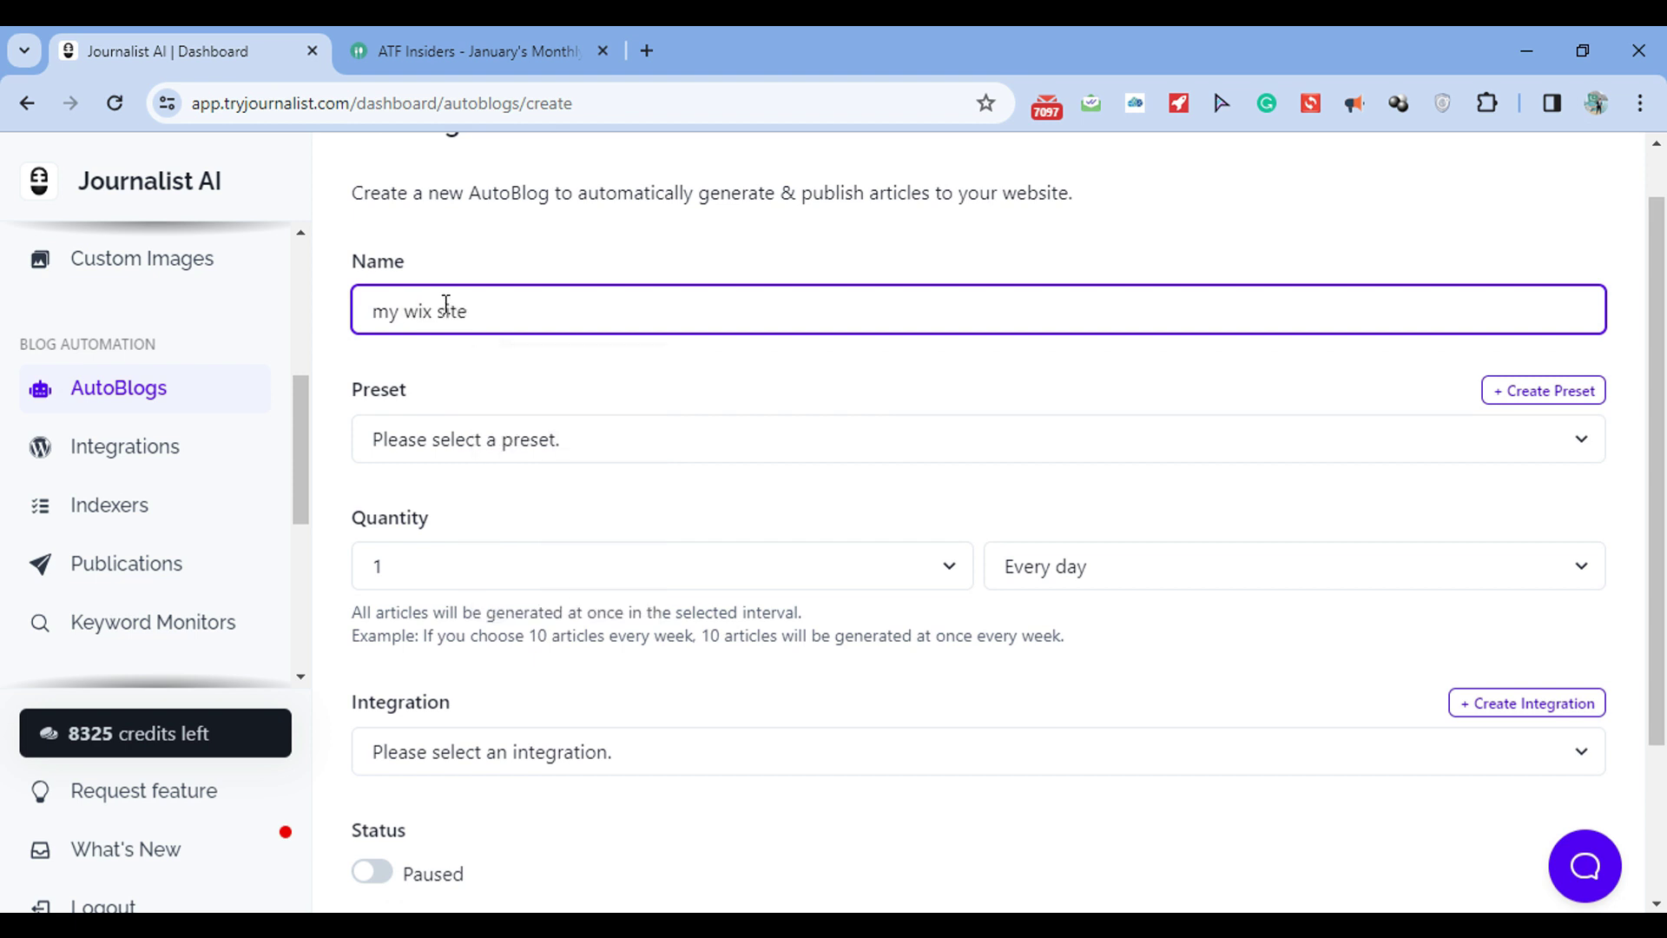
- Set quantity 60, interval Every week, and the Simply Artificial Blog integration
click(473, 564)
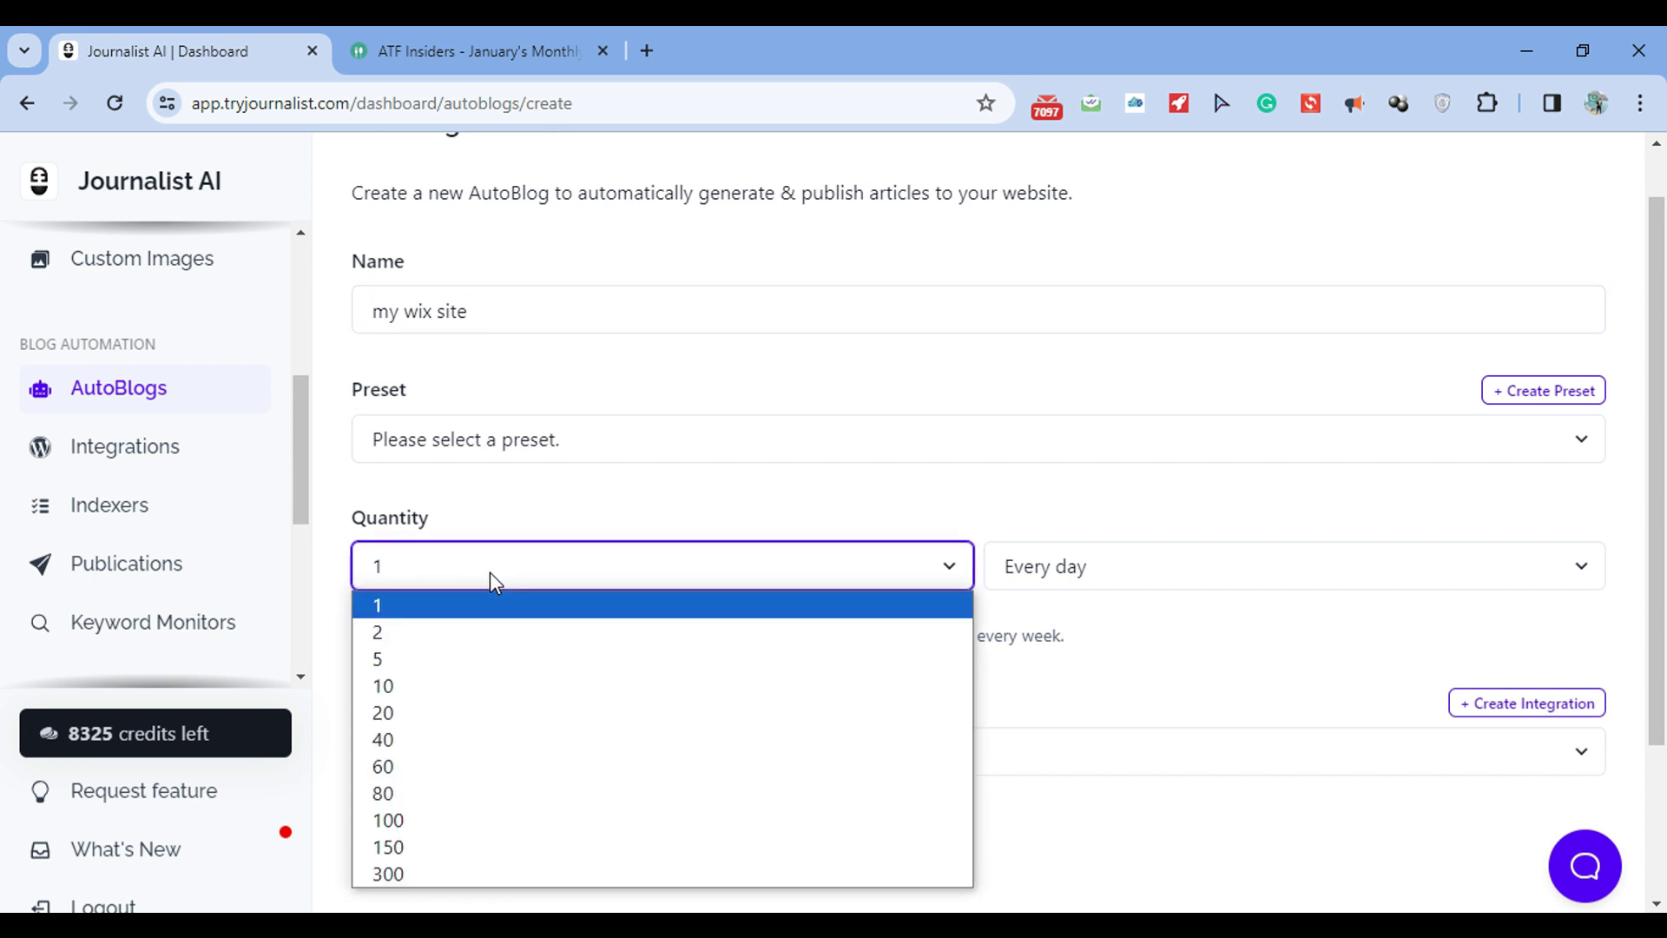
click(470, 768)
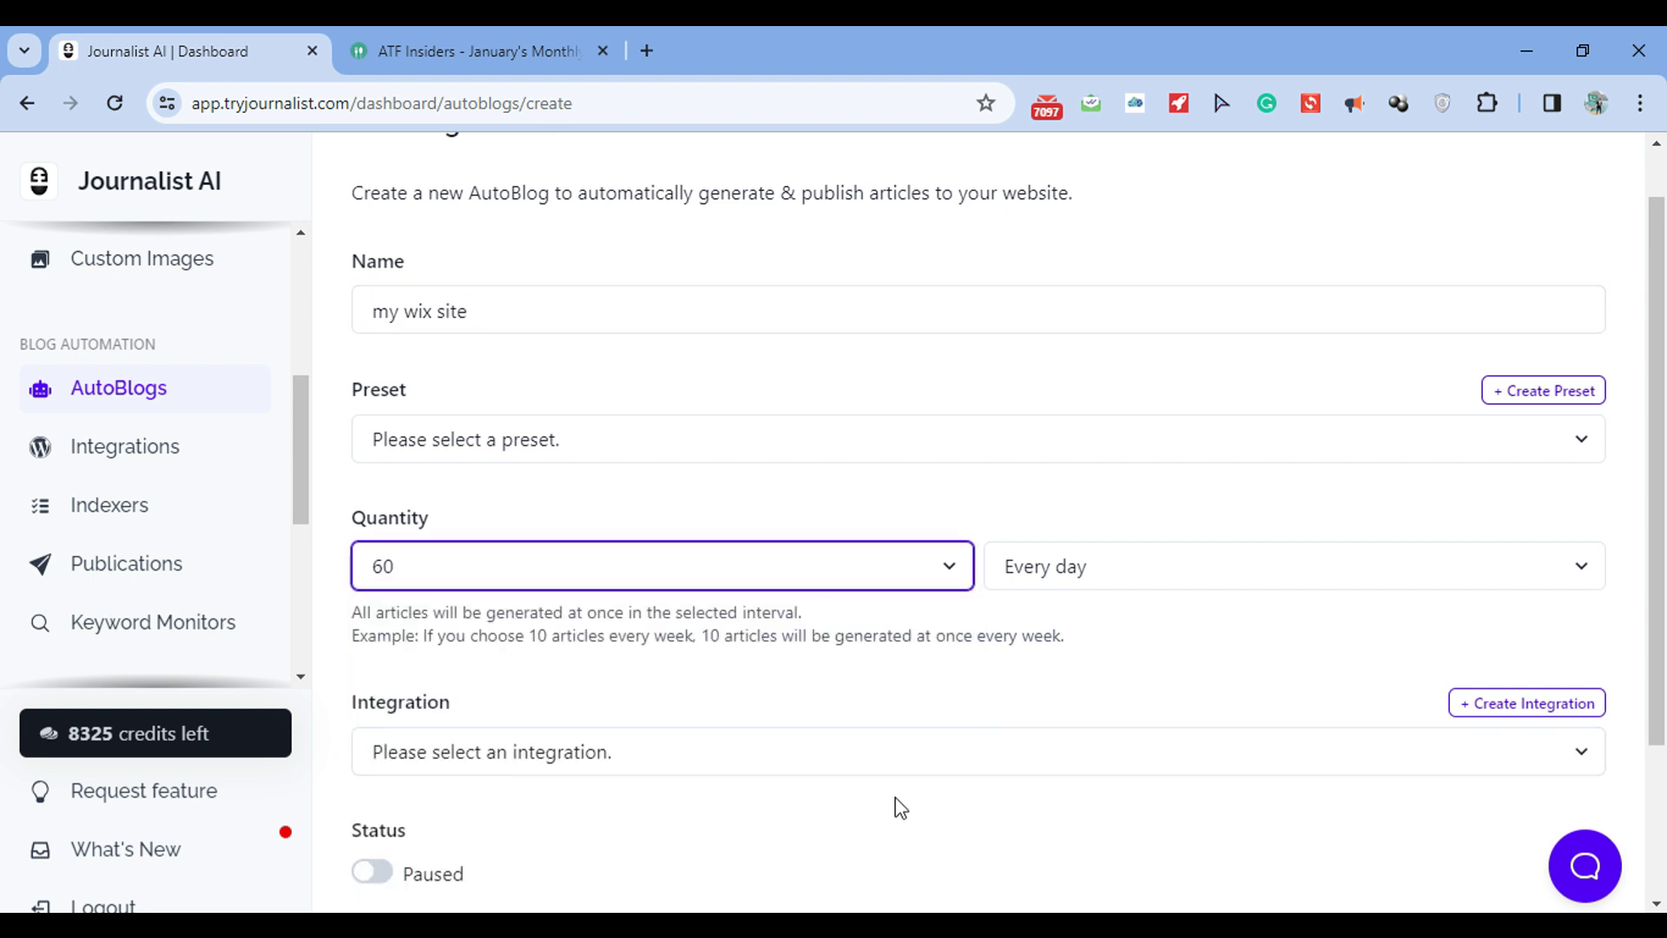
click(1132, 568)
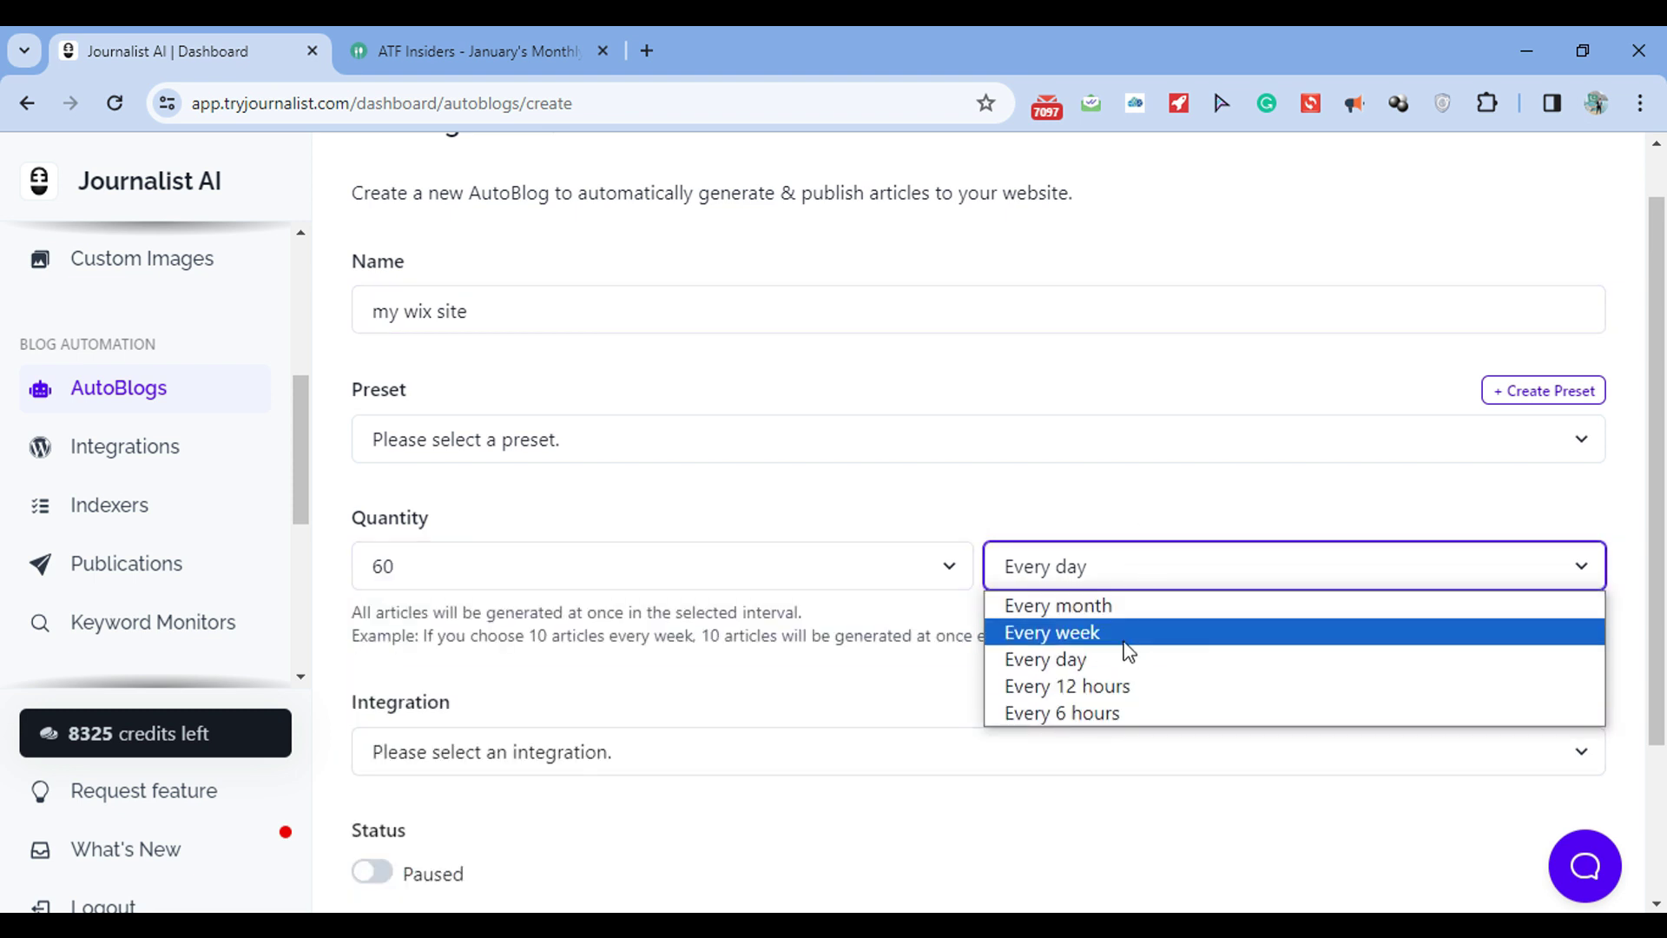
click(1126, 632)
scroll(955, 582, down, 3)
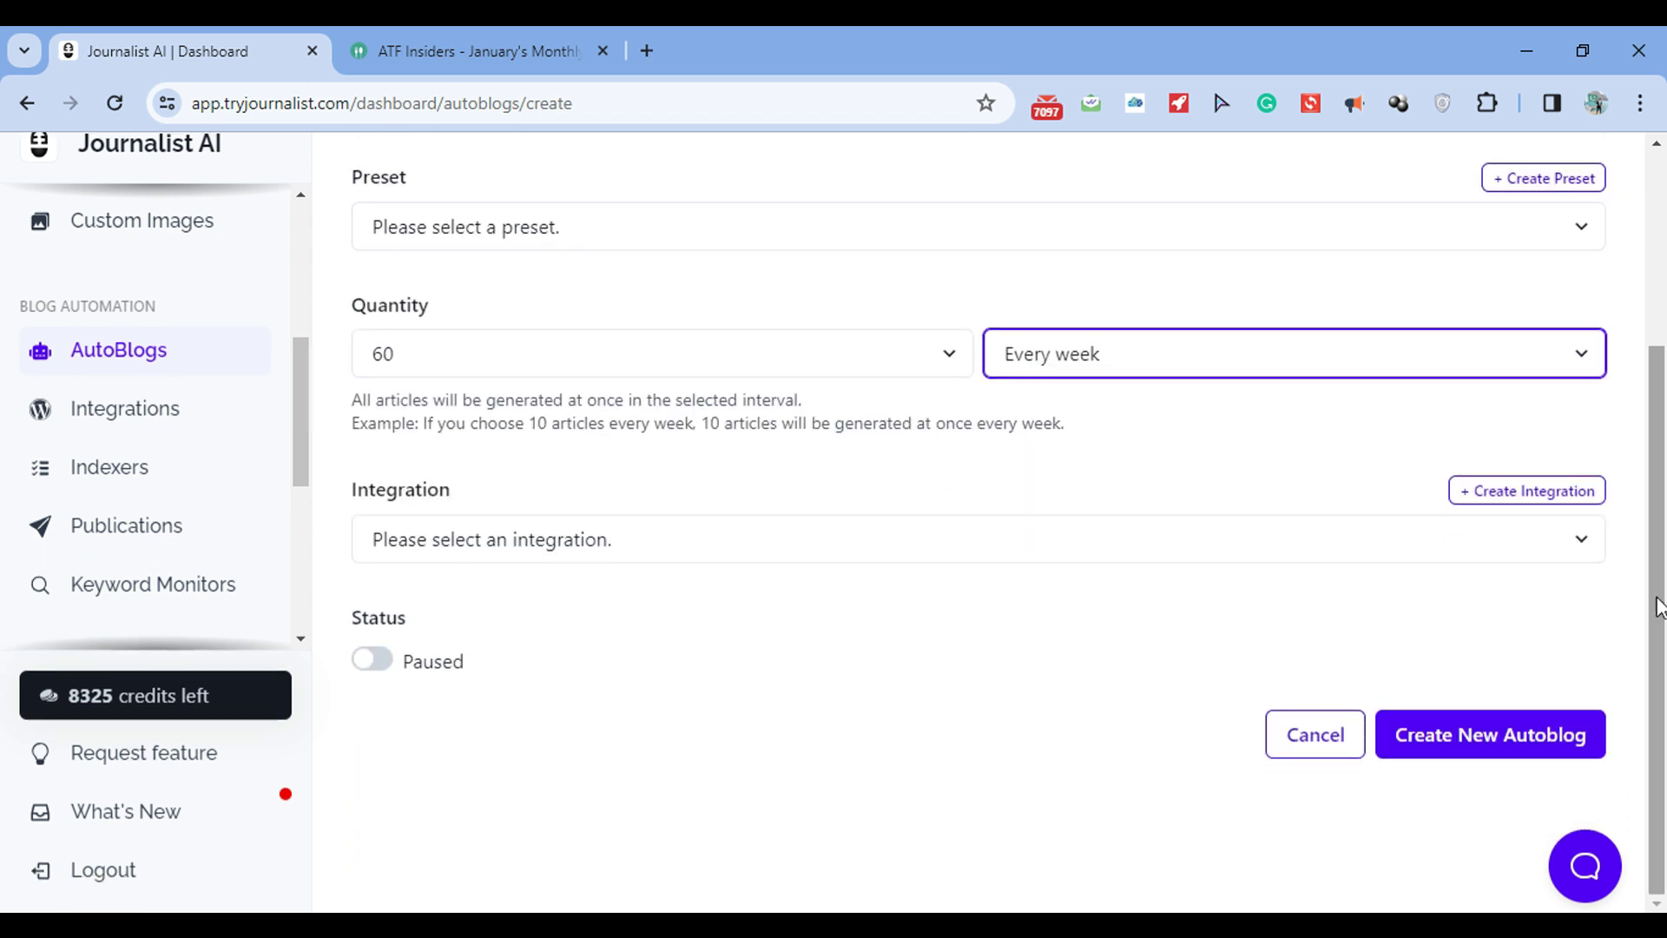
click(919, 554)
click(634, 664)
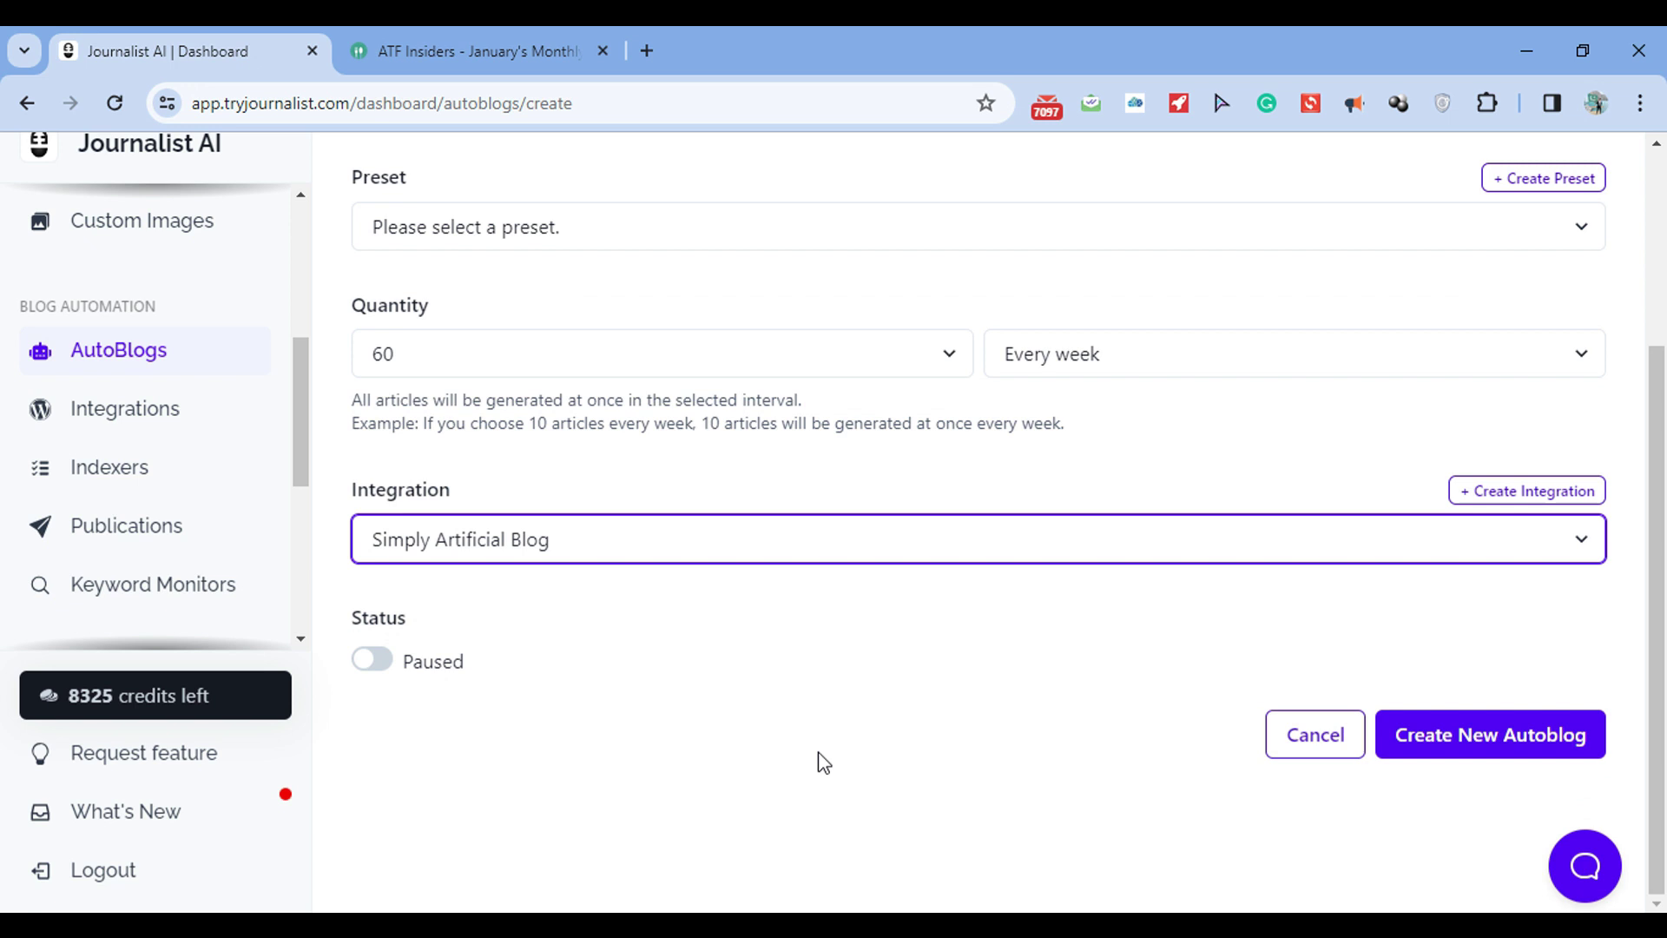
drag(1657, 521, 1663, 347)
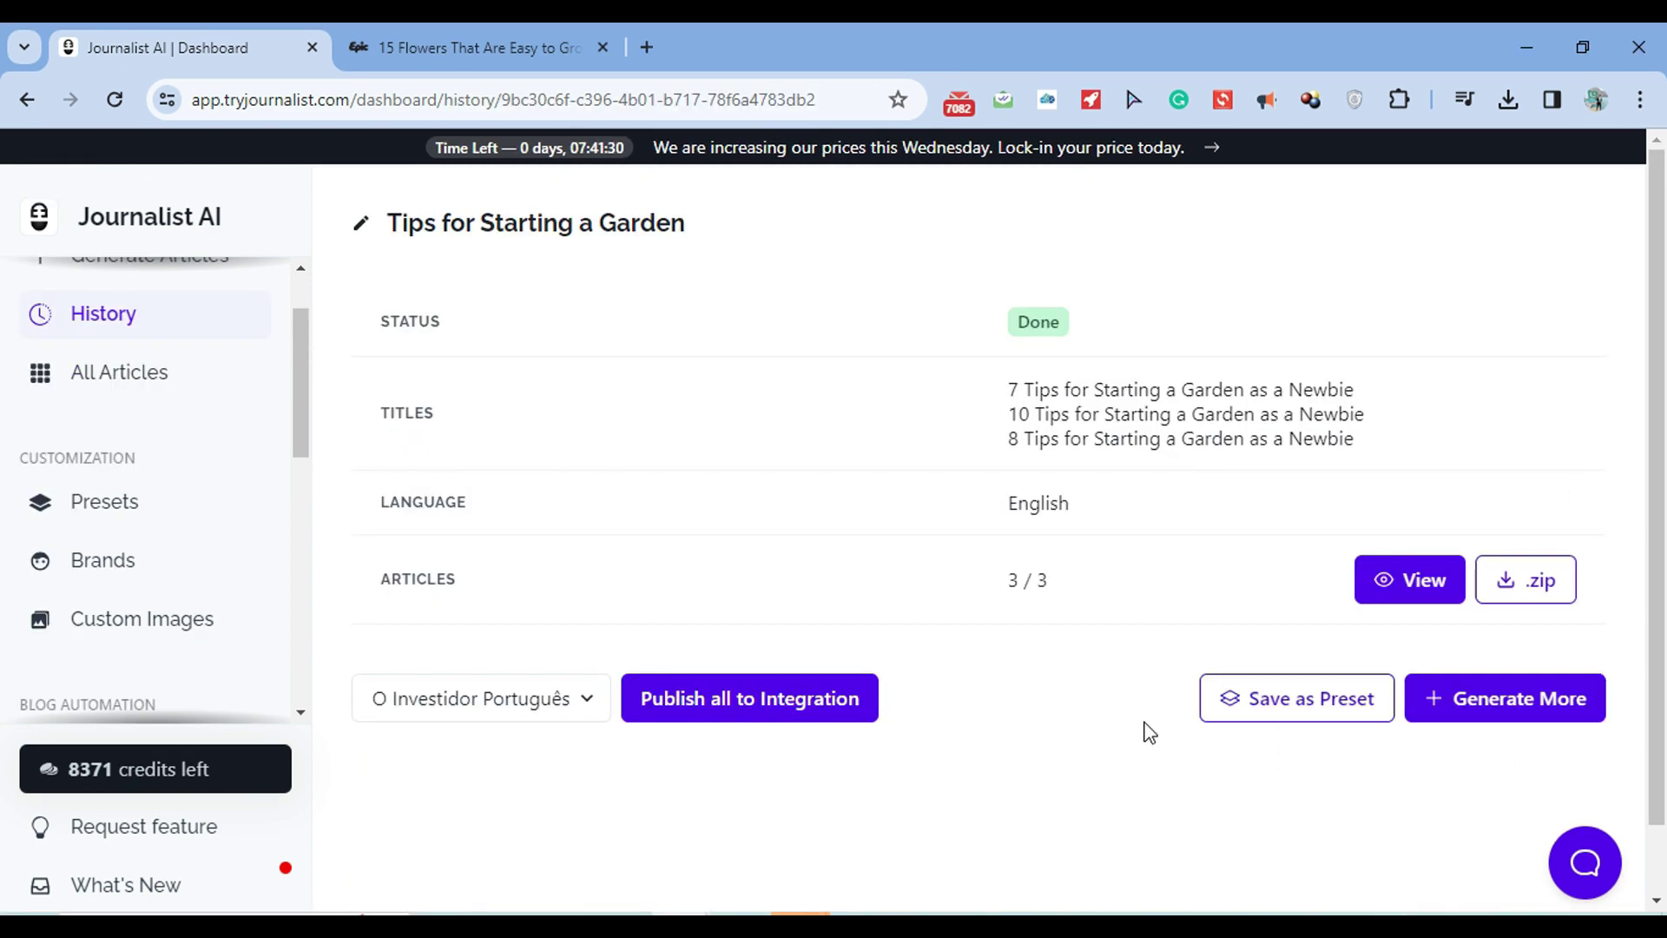
- Preview the three garden articles, expanding the table of contents and paging through each with Next
click(1418, 581)
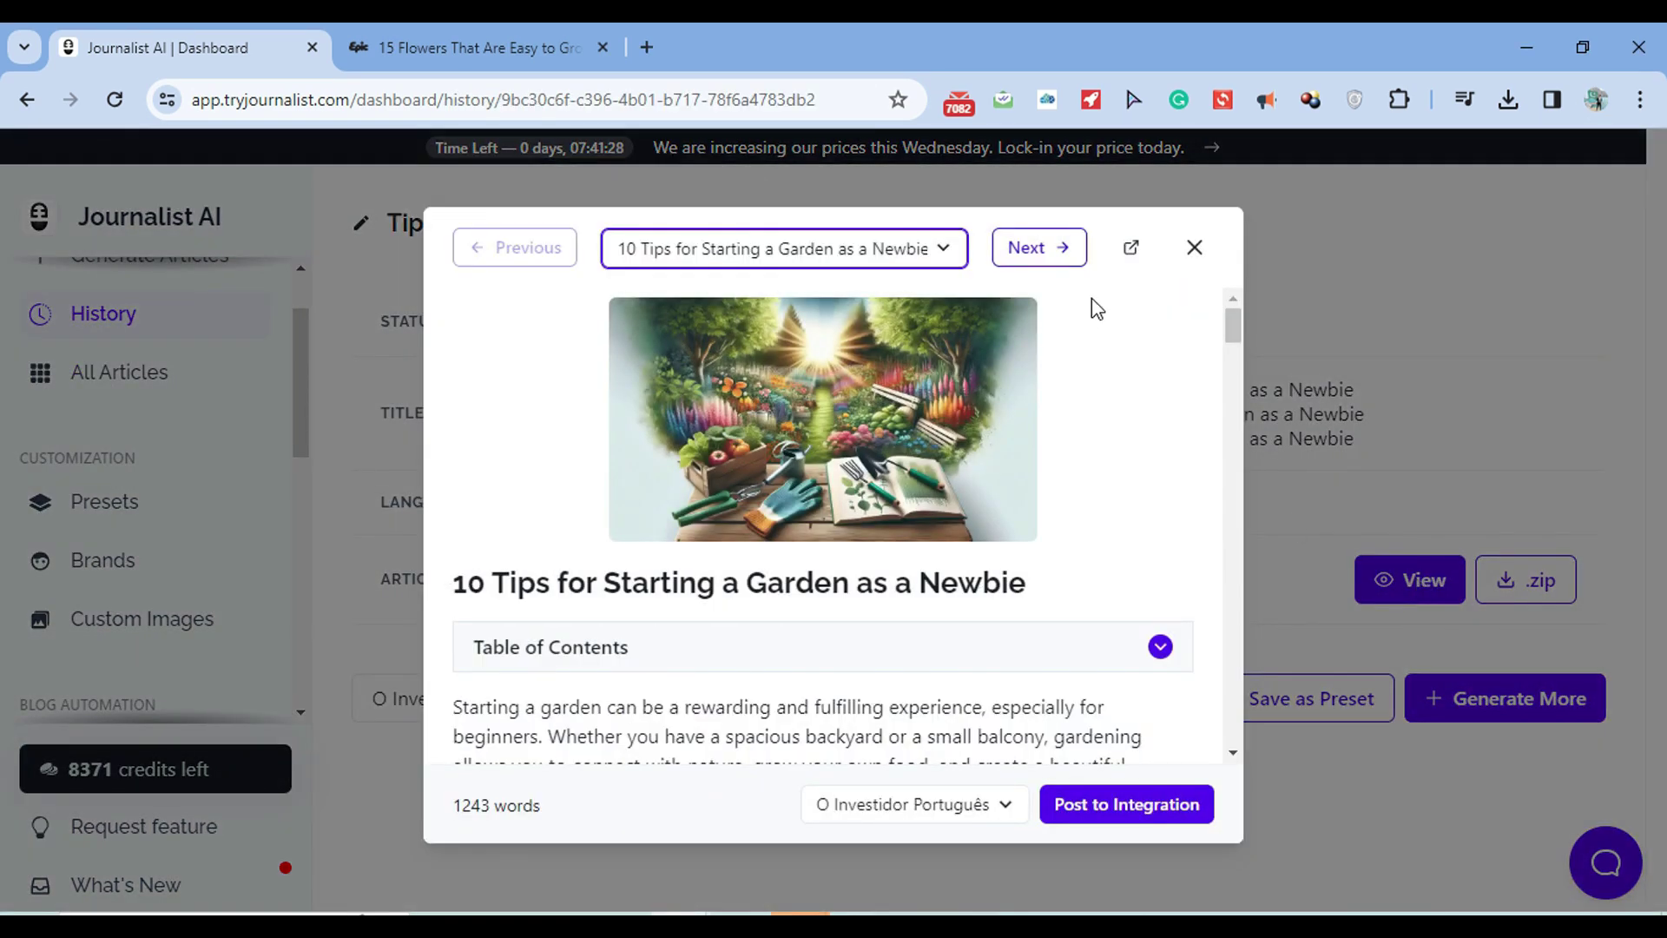
click(1022, 660)
drag(1237, 331, 1243, 518)
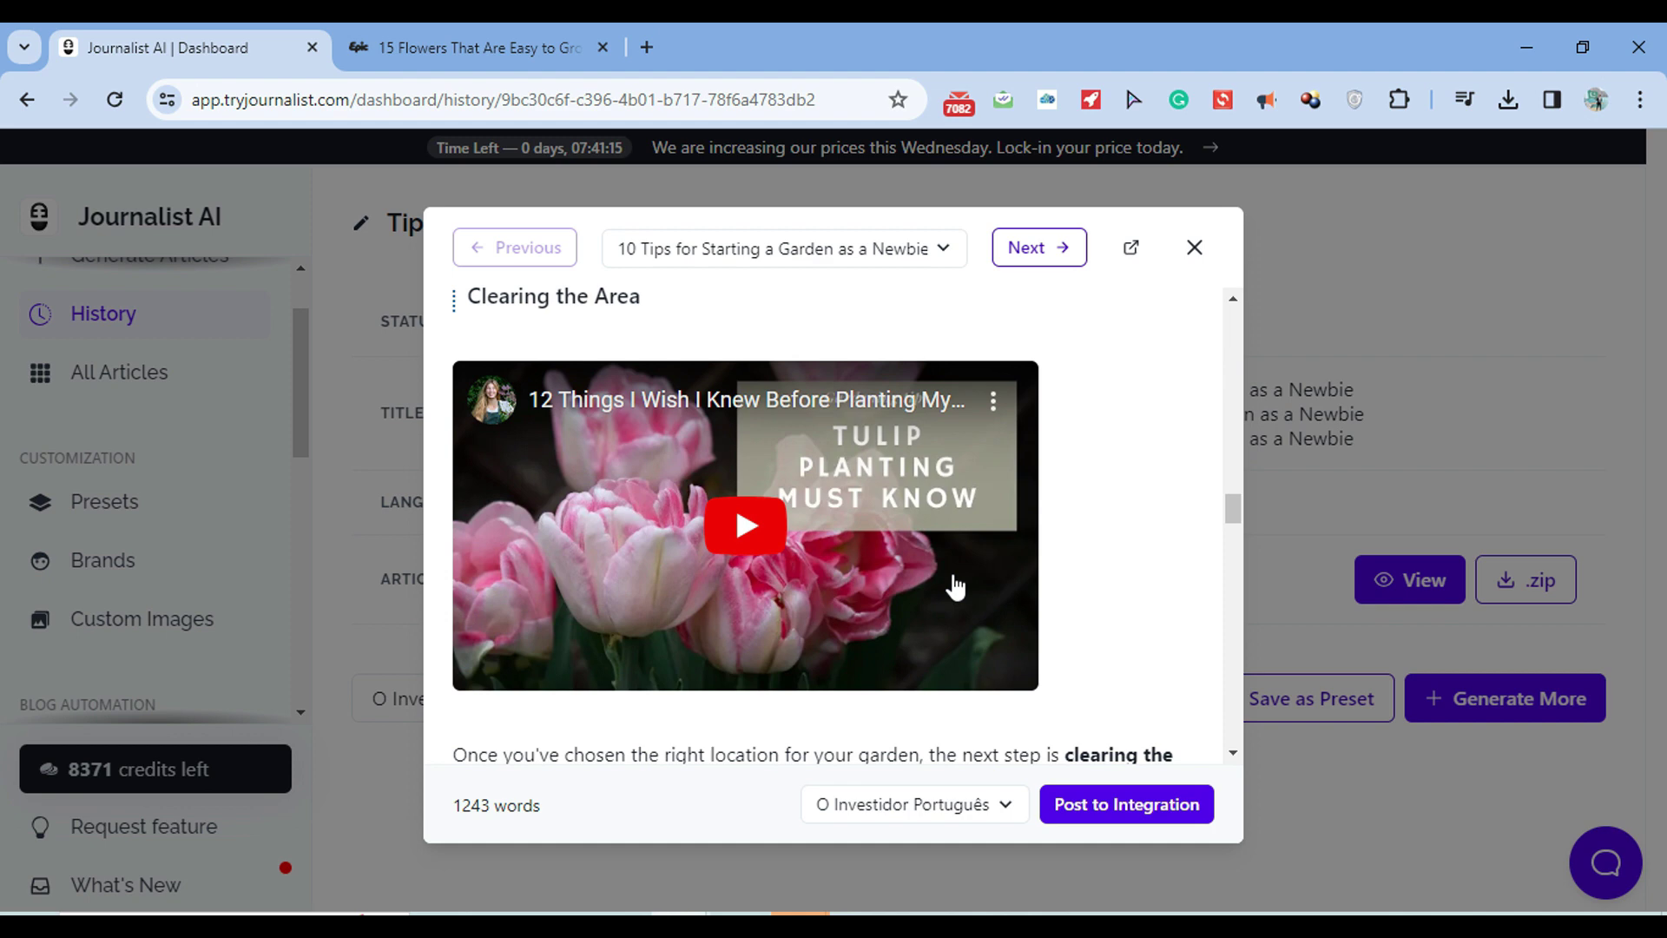
drag(1237, 504, 1238, 728)
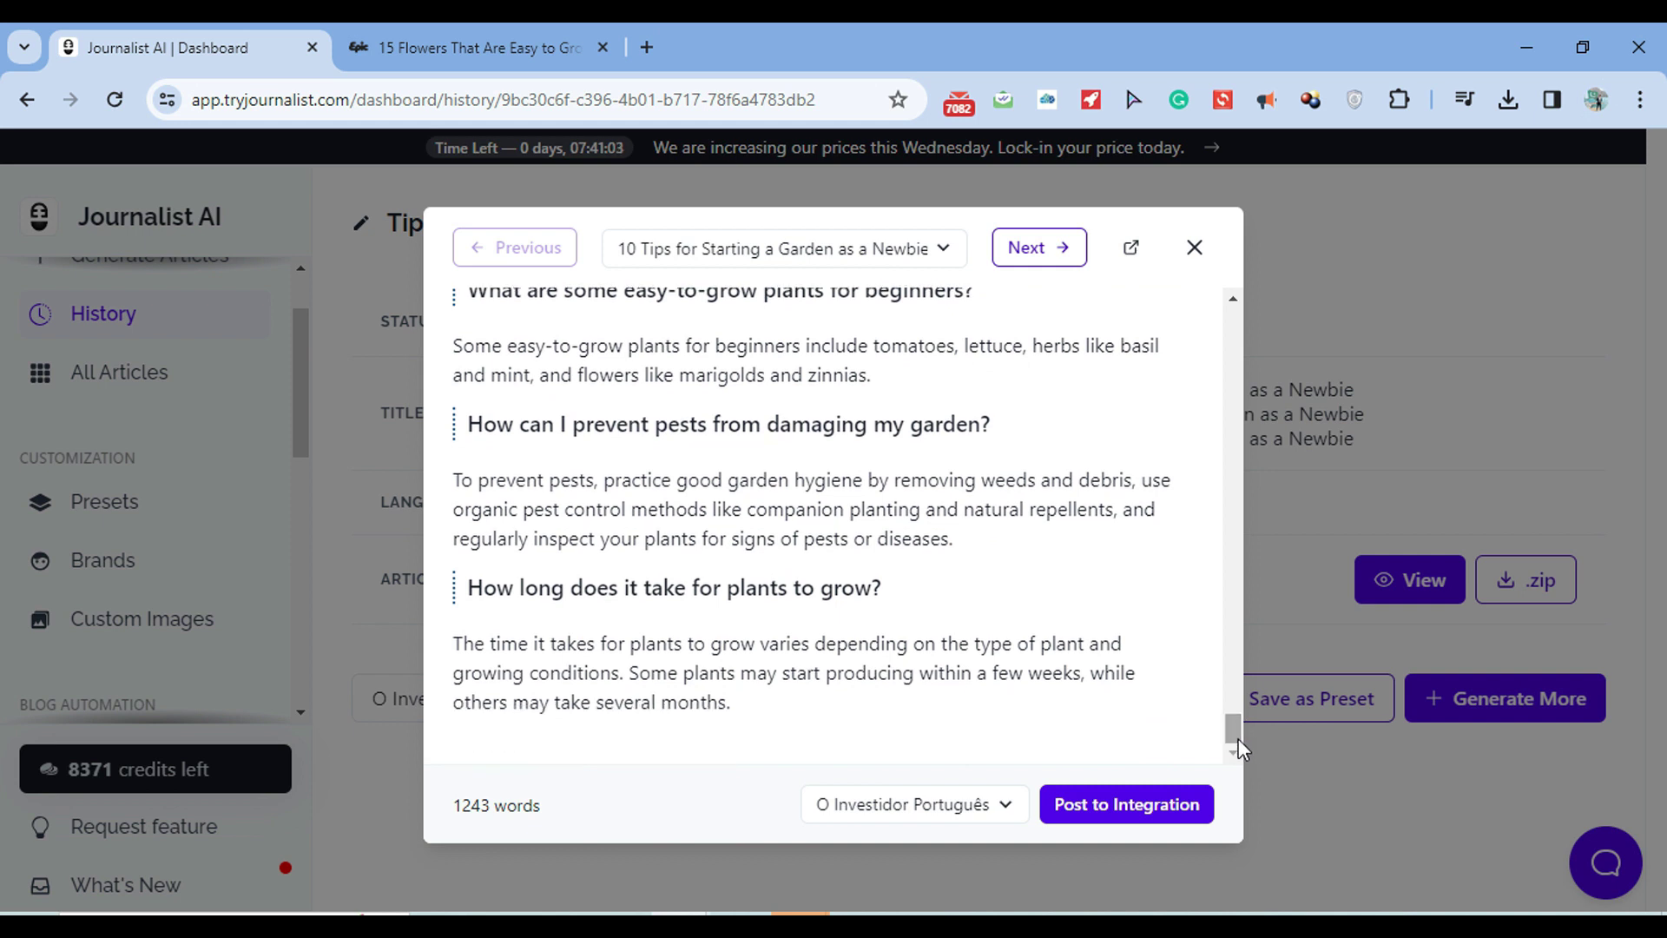
click(1055, 249)
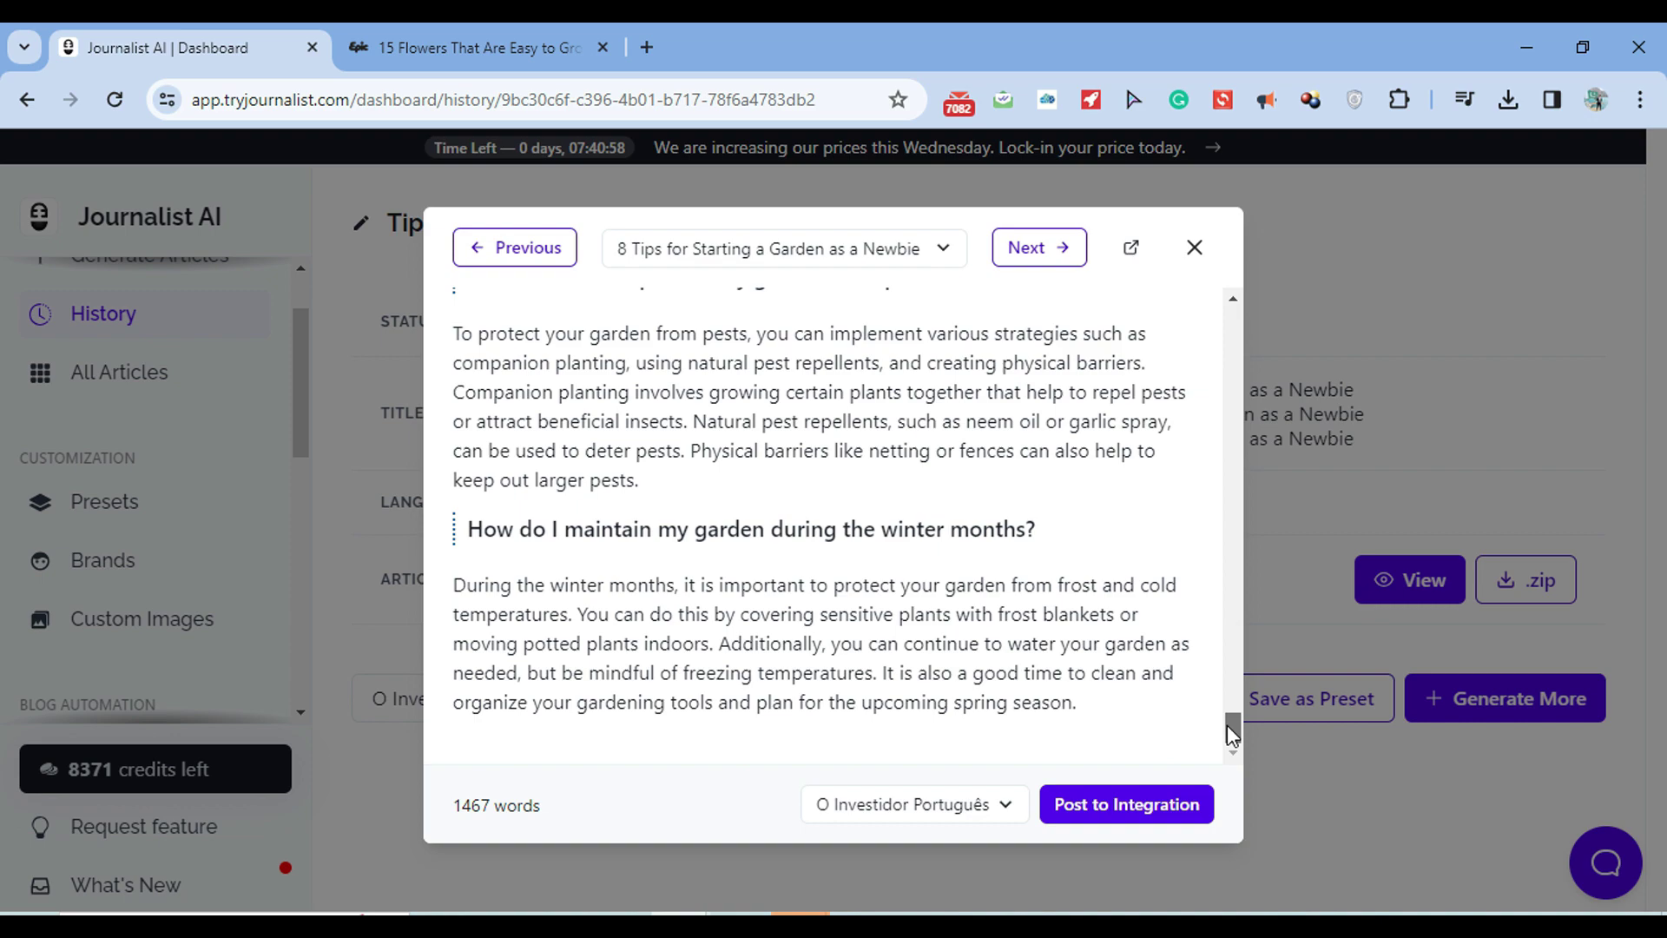
drag(1233, 734, 1217, 293)
click(1058, 261)
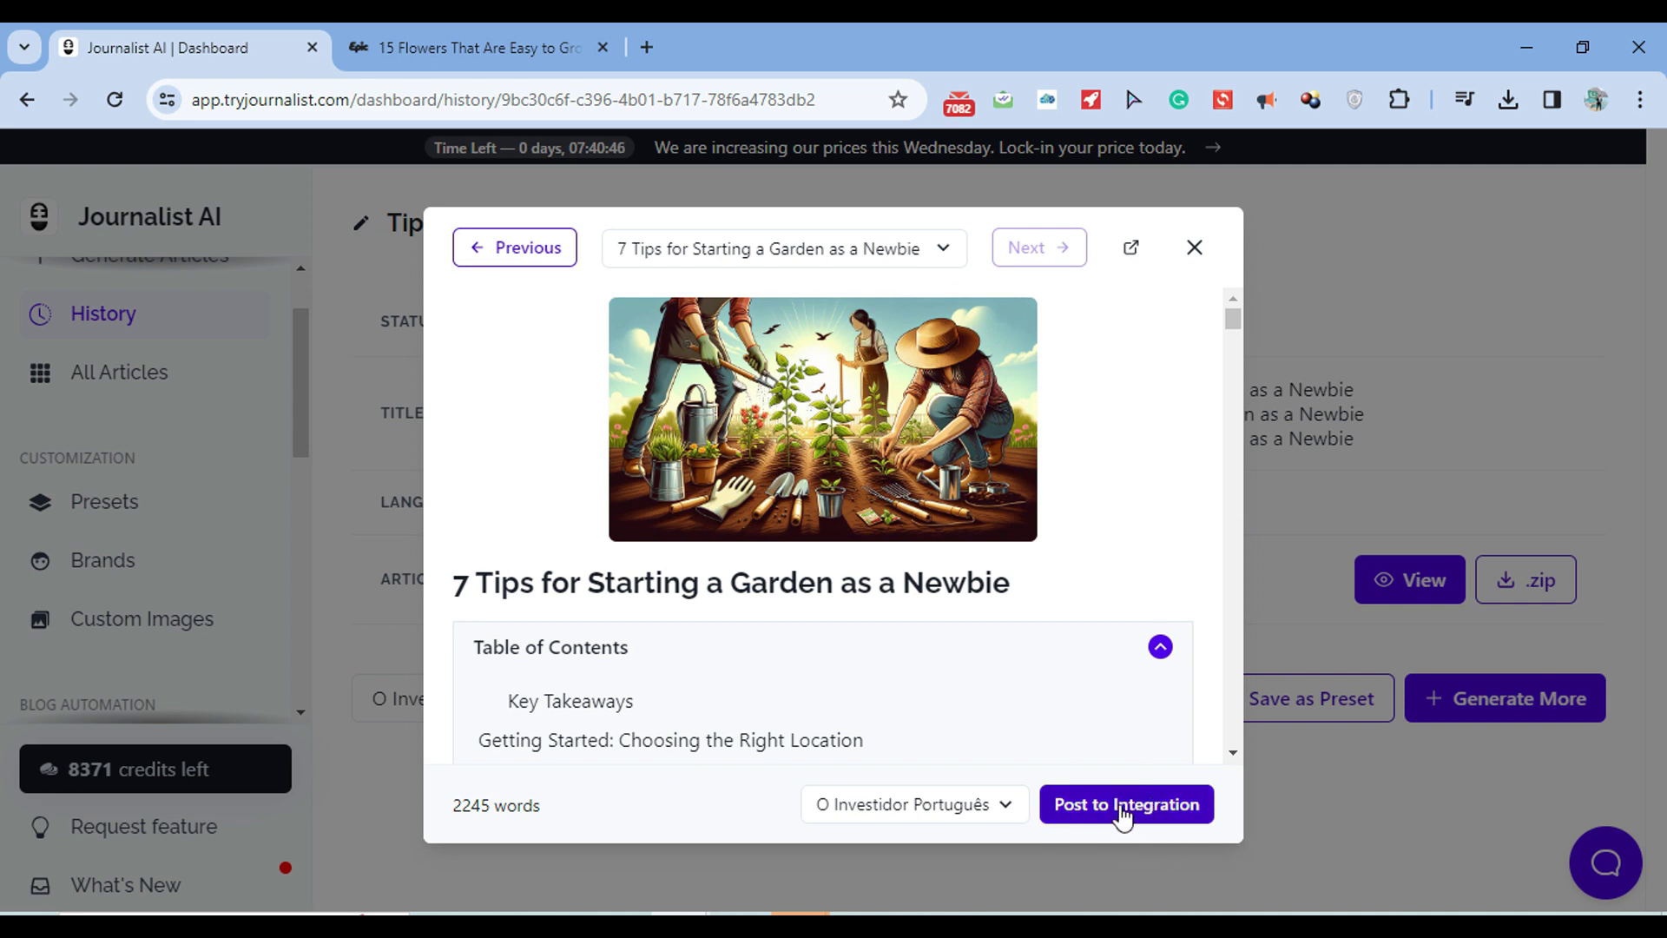
click(1349, 850)
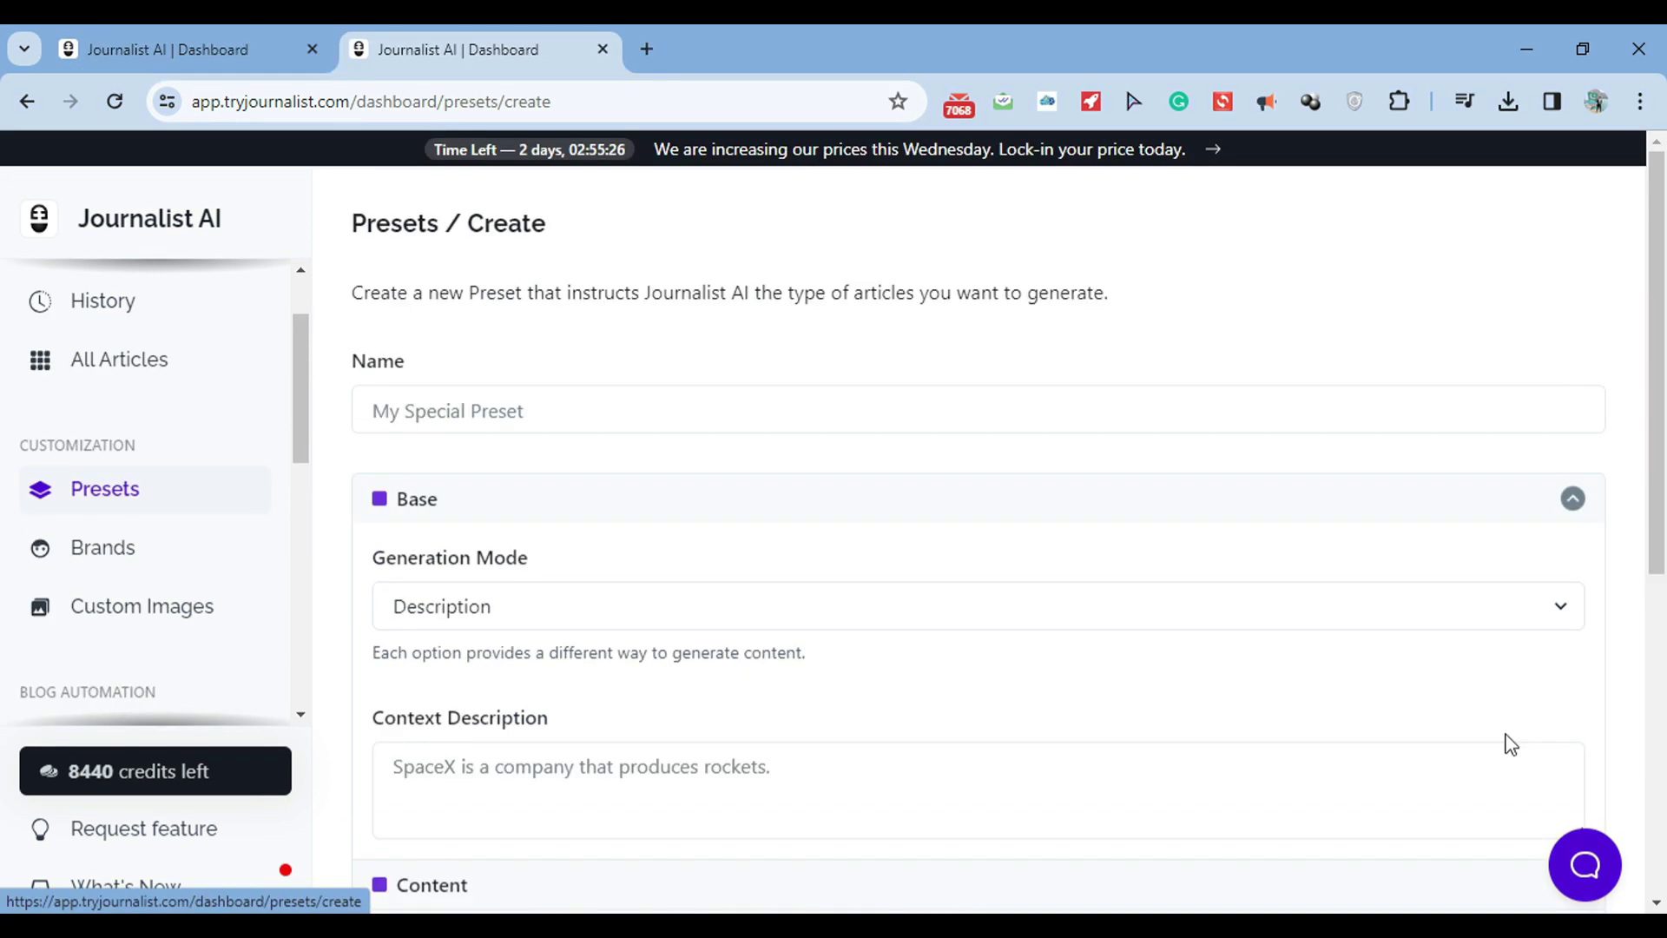
- Collapse the preset's Base section and expand its Videos settings
click(1273, 513)
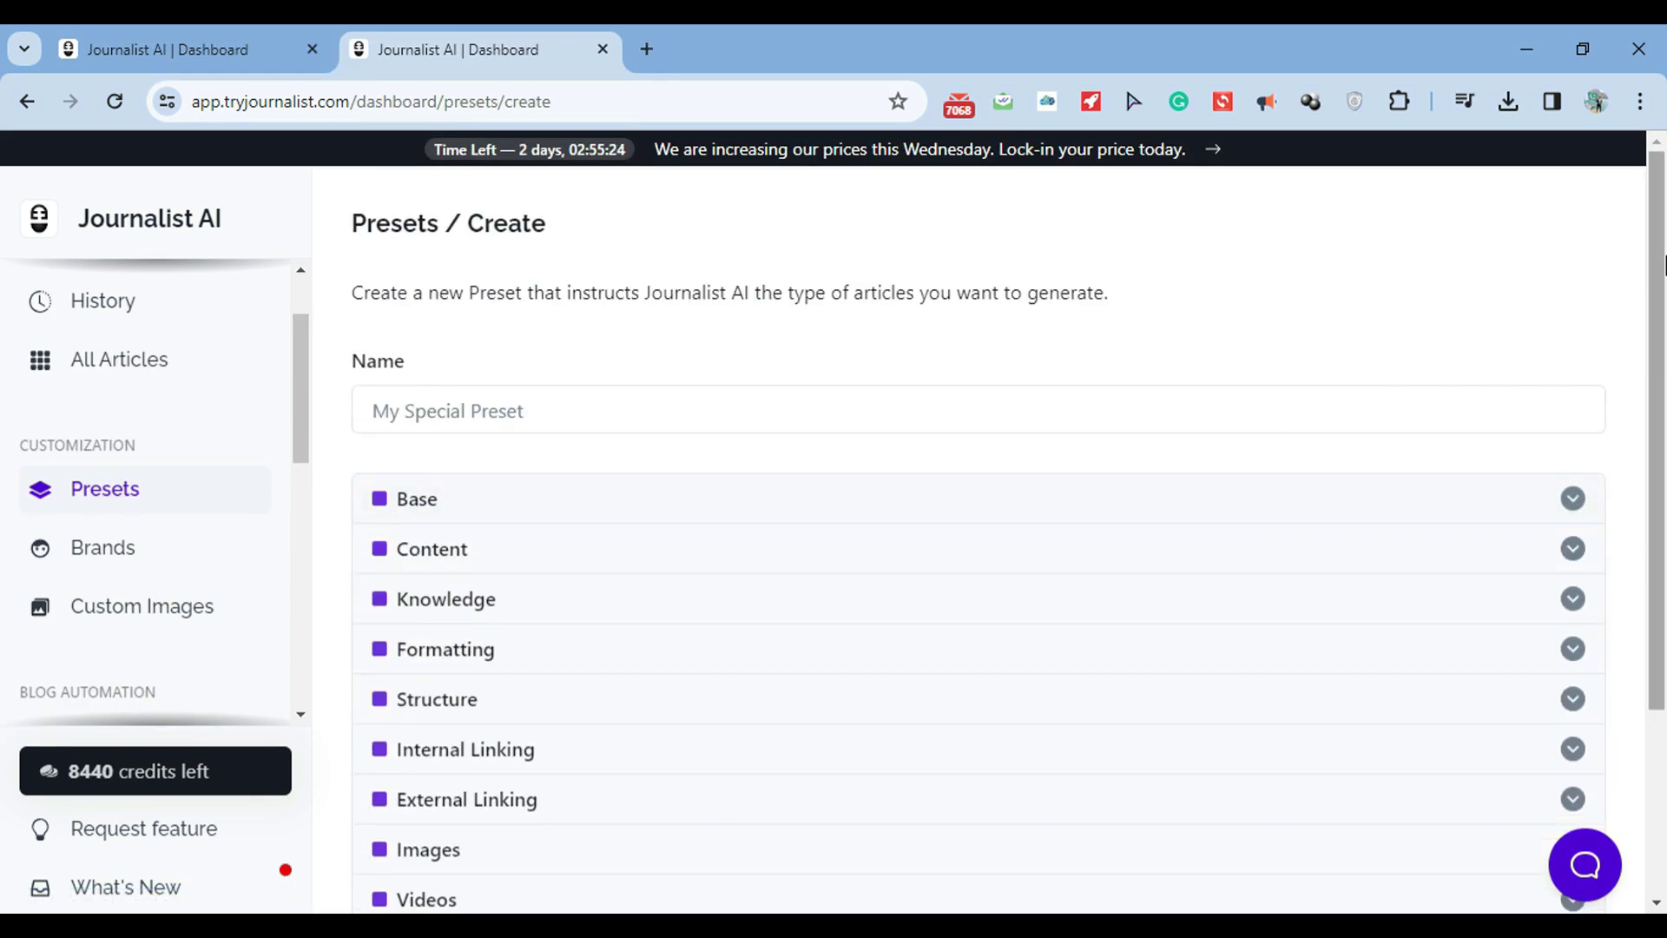
scroll(1664, 375, down, 2)
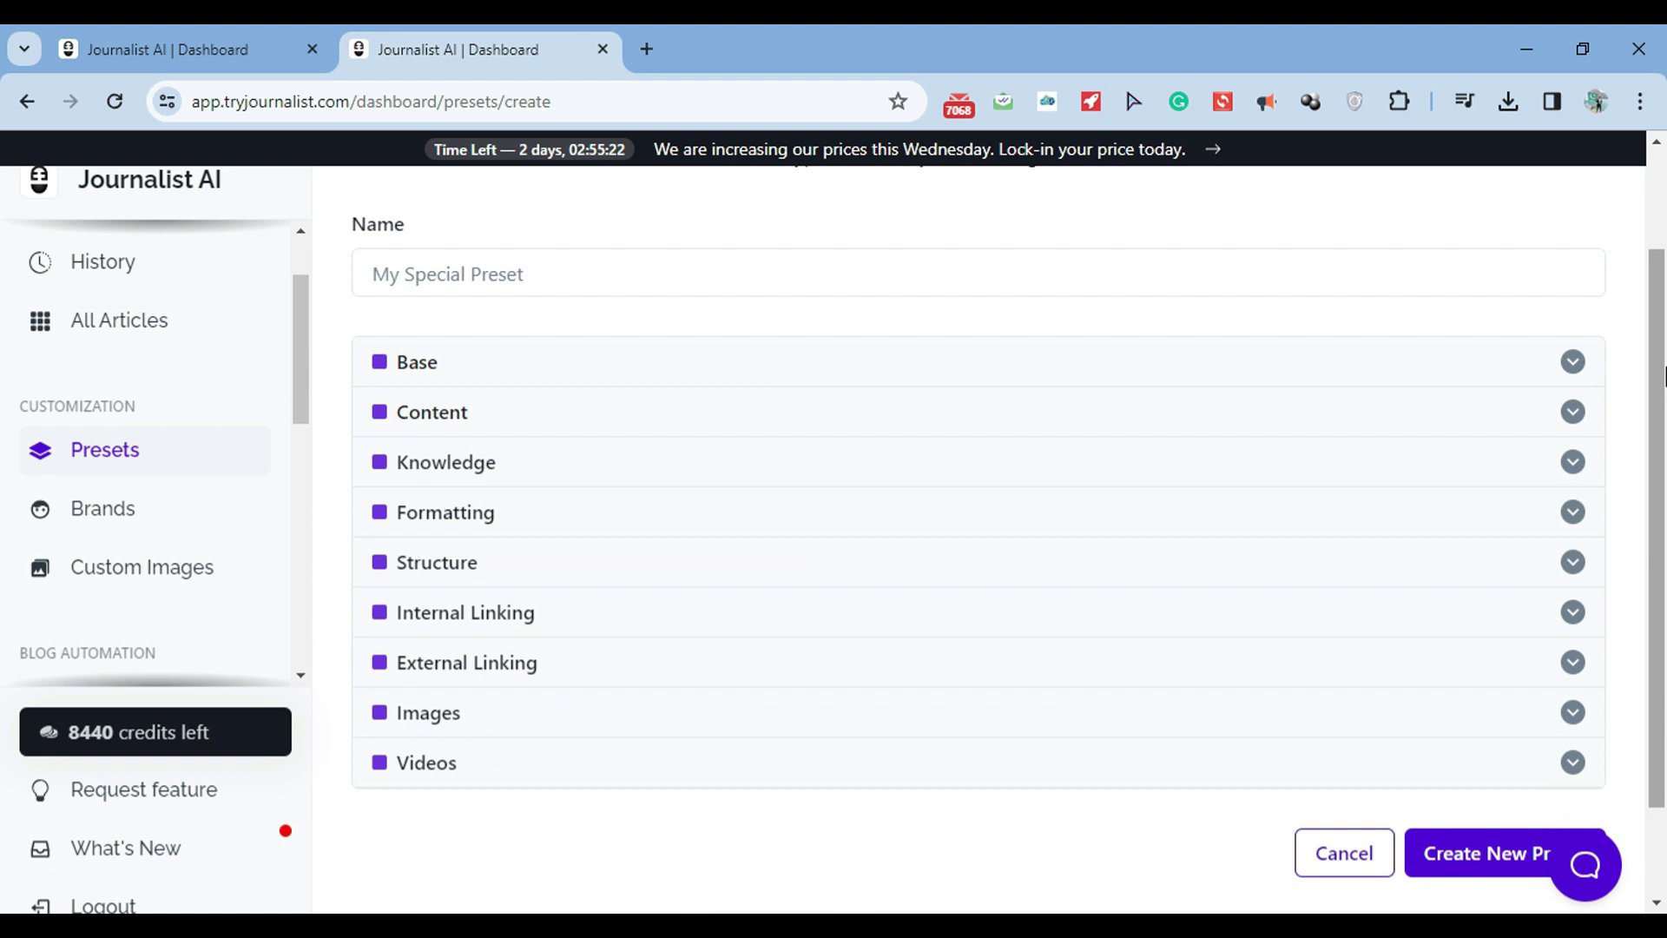
drag(1665, 375, 1664, 336)
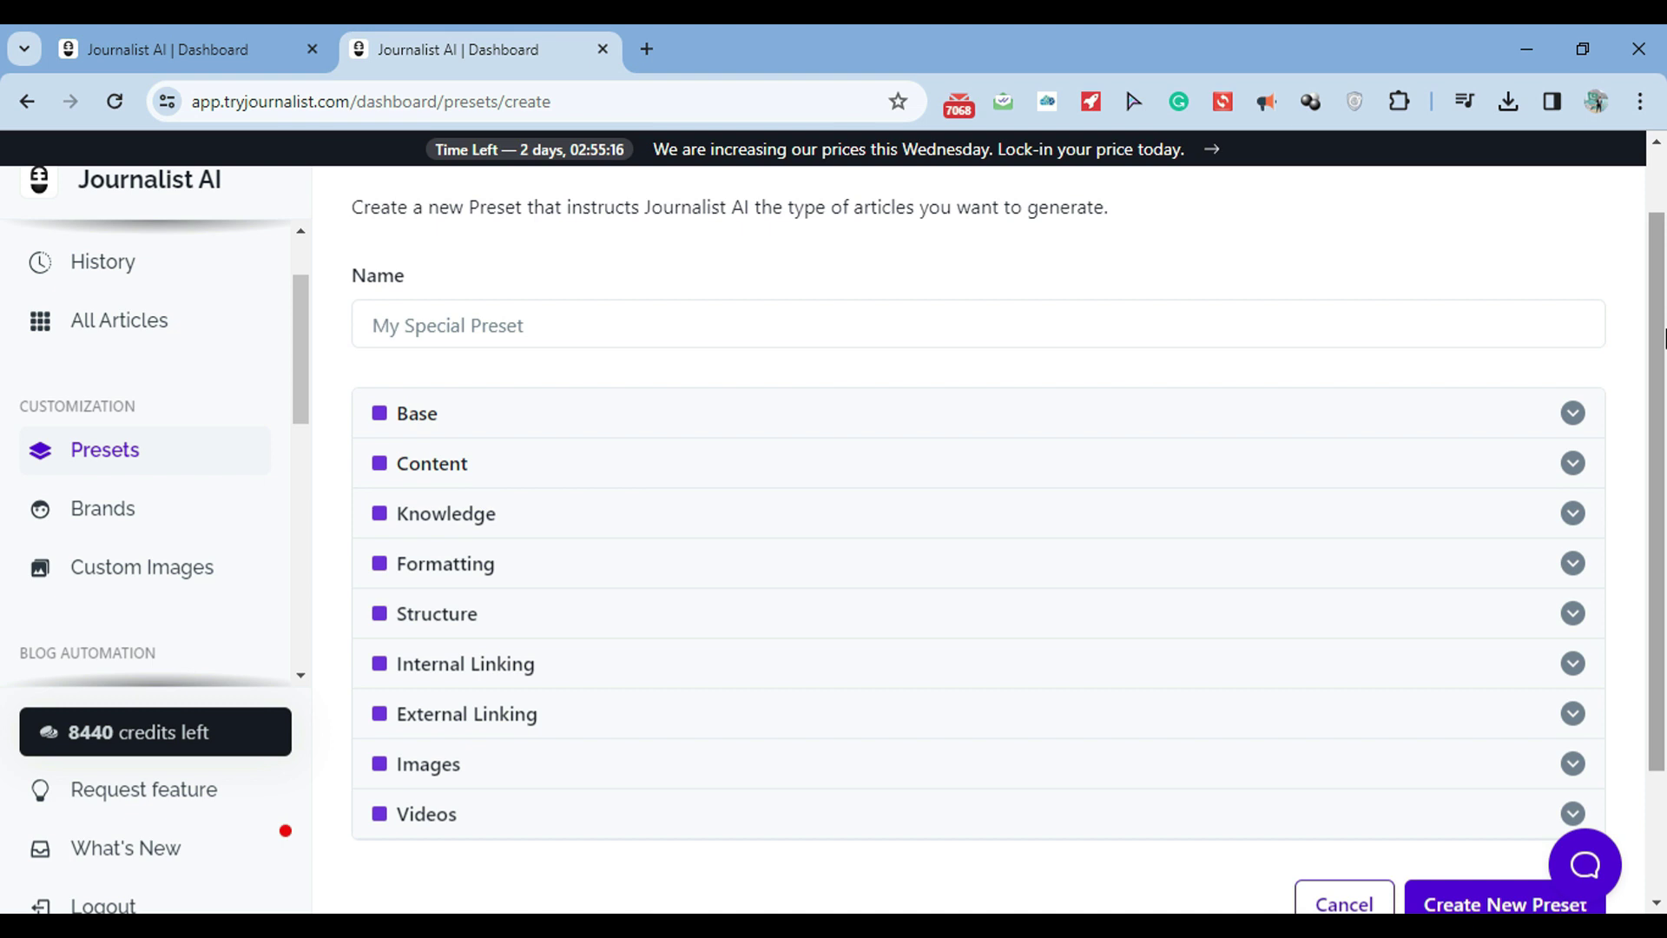
drag(1665, 339, 1665, 408)
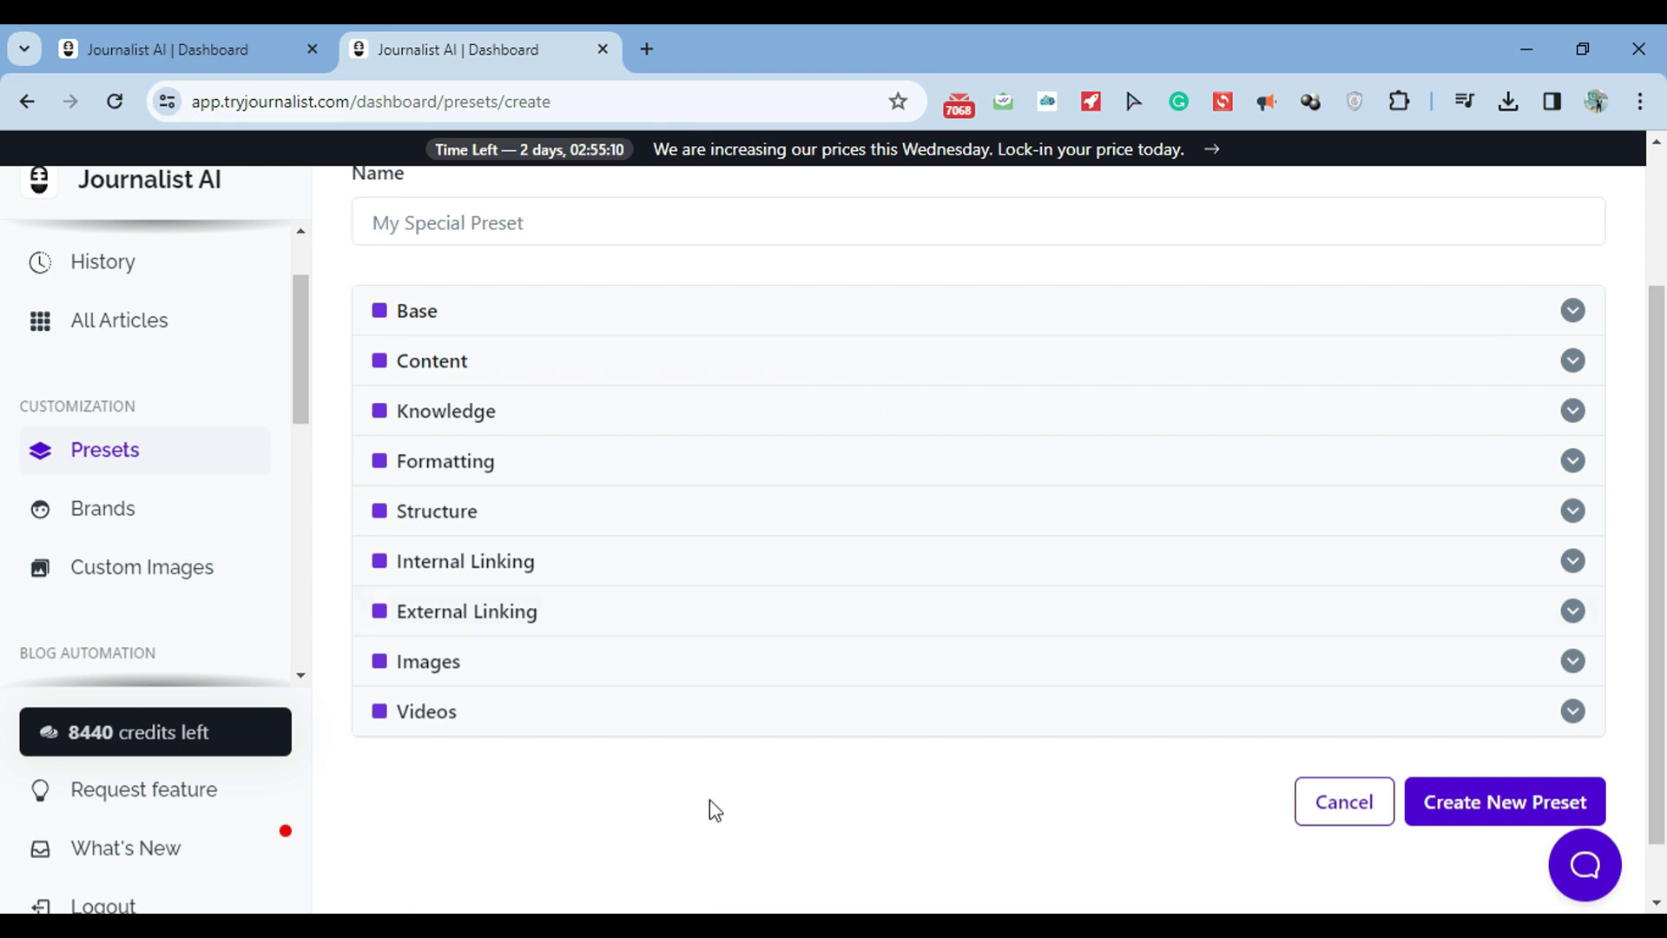
click(728, 735)
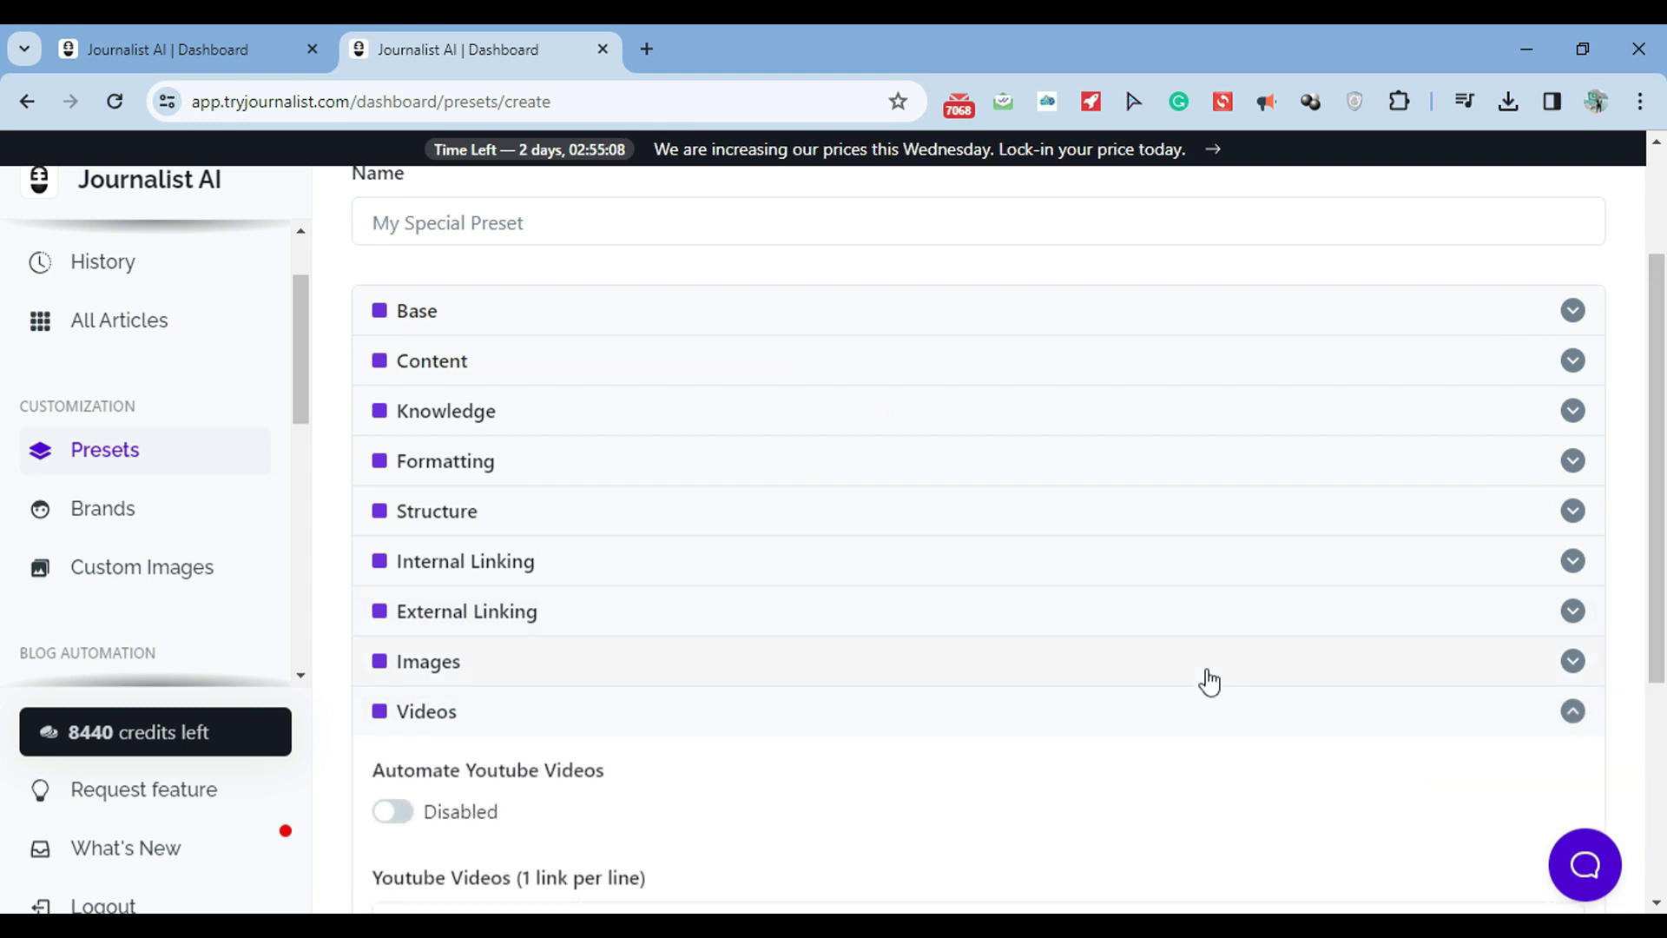
scroll(1209, 682, down, 3)
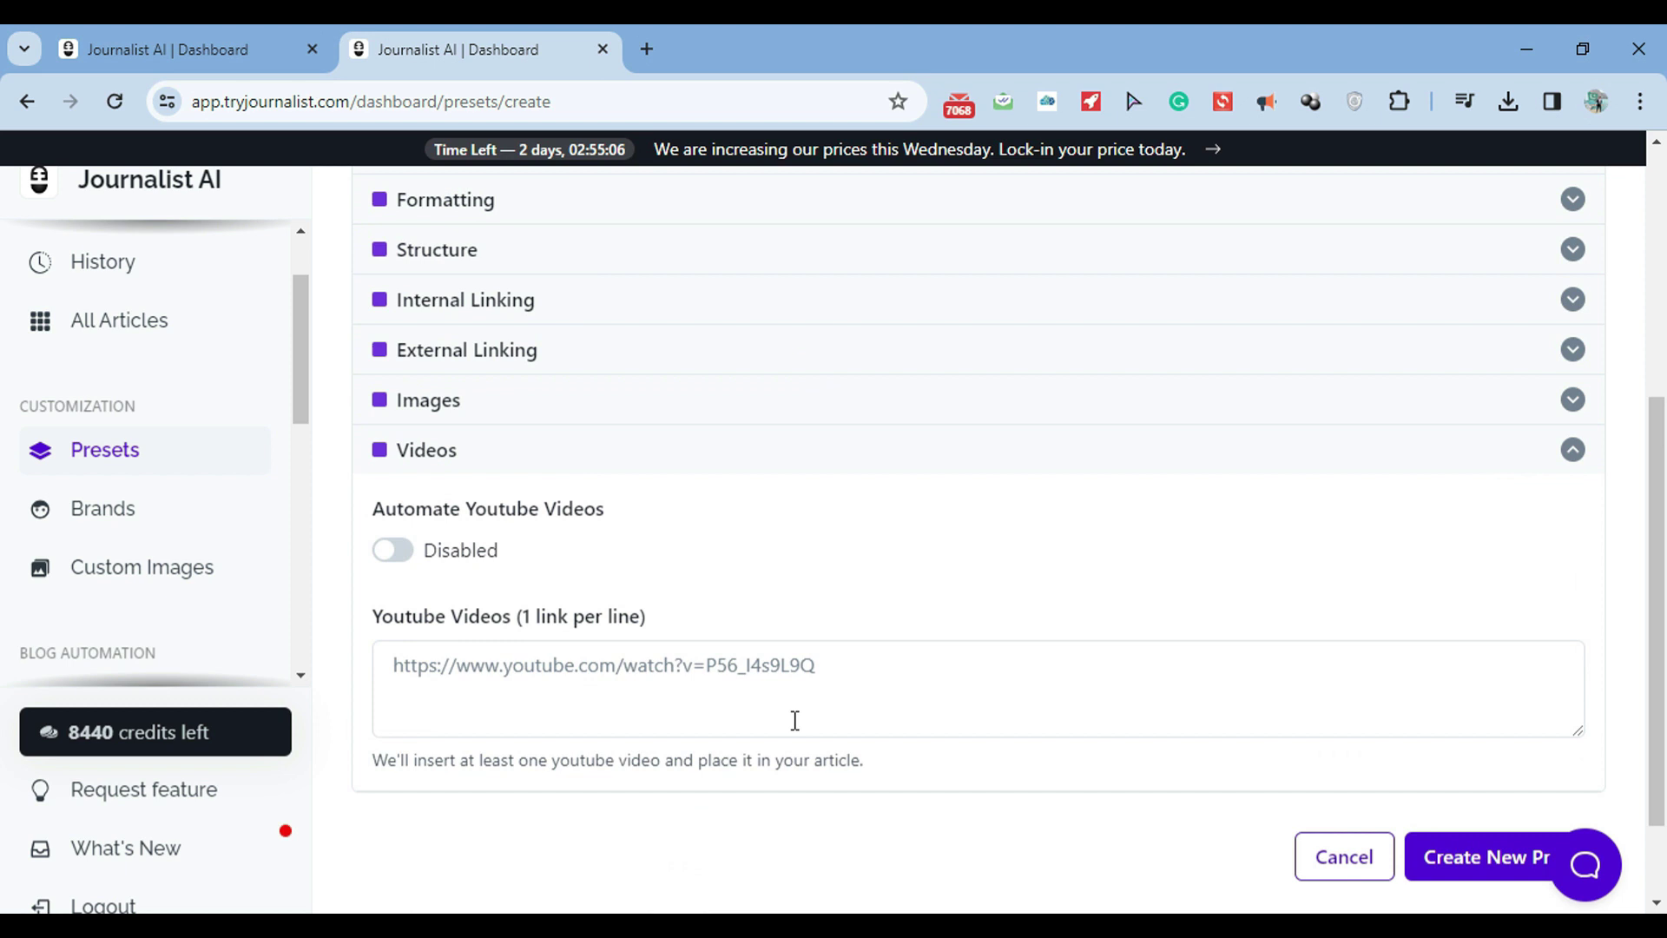
- Enable automatic YouTube videos, choose Stable Diffusion (+1 credit) as image provider, and enable In-Article Images
click(396, 555)
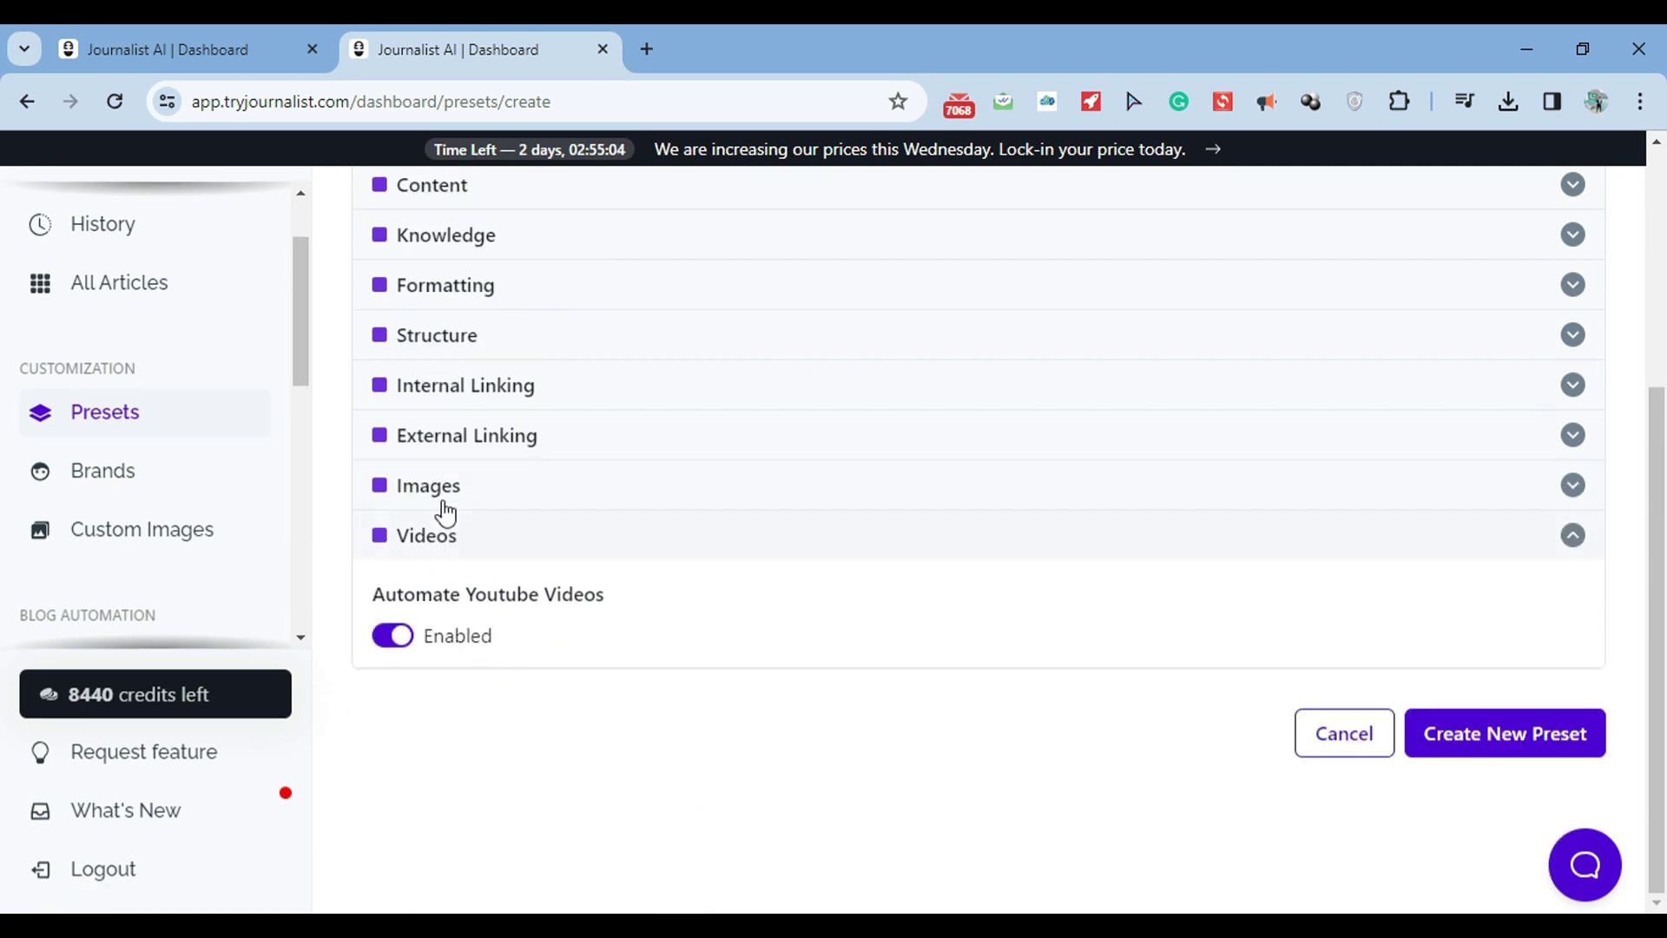
click(478, 486)
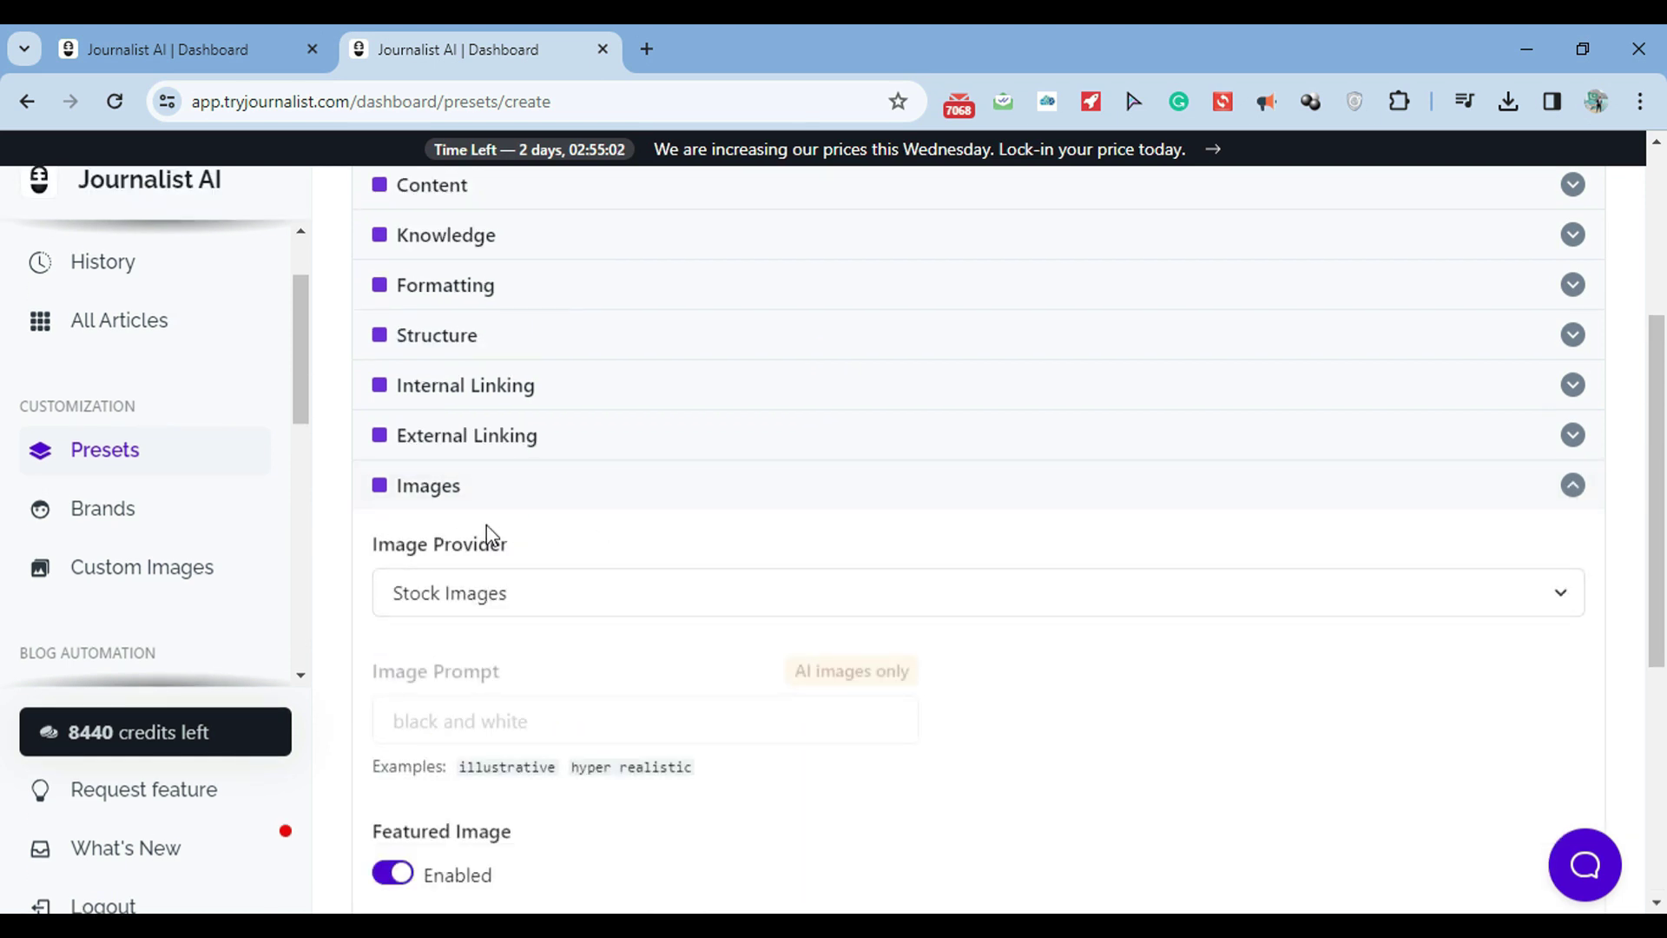
click(597, 591)
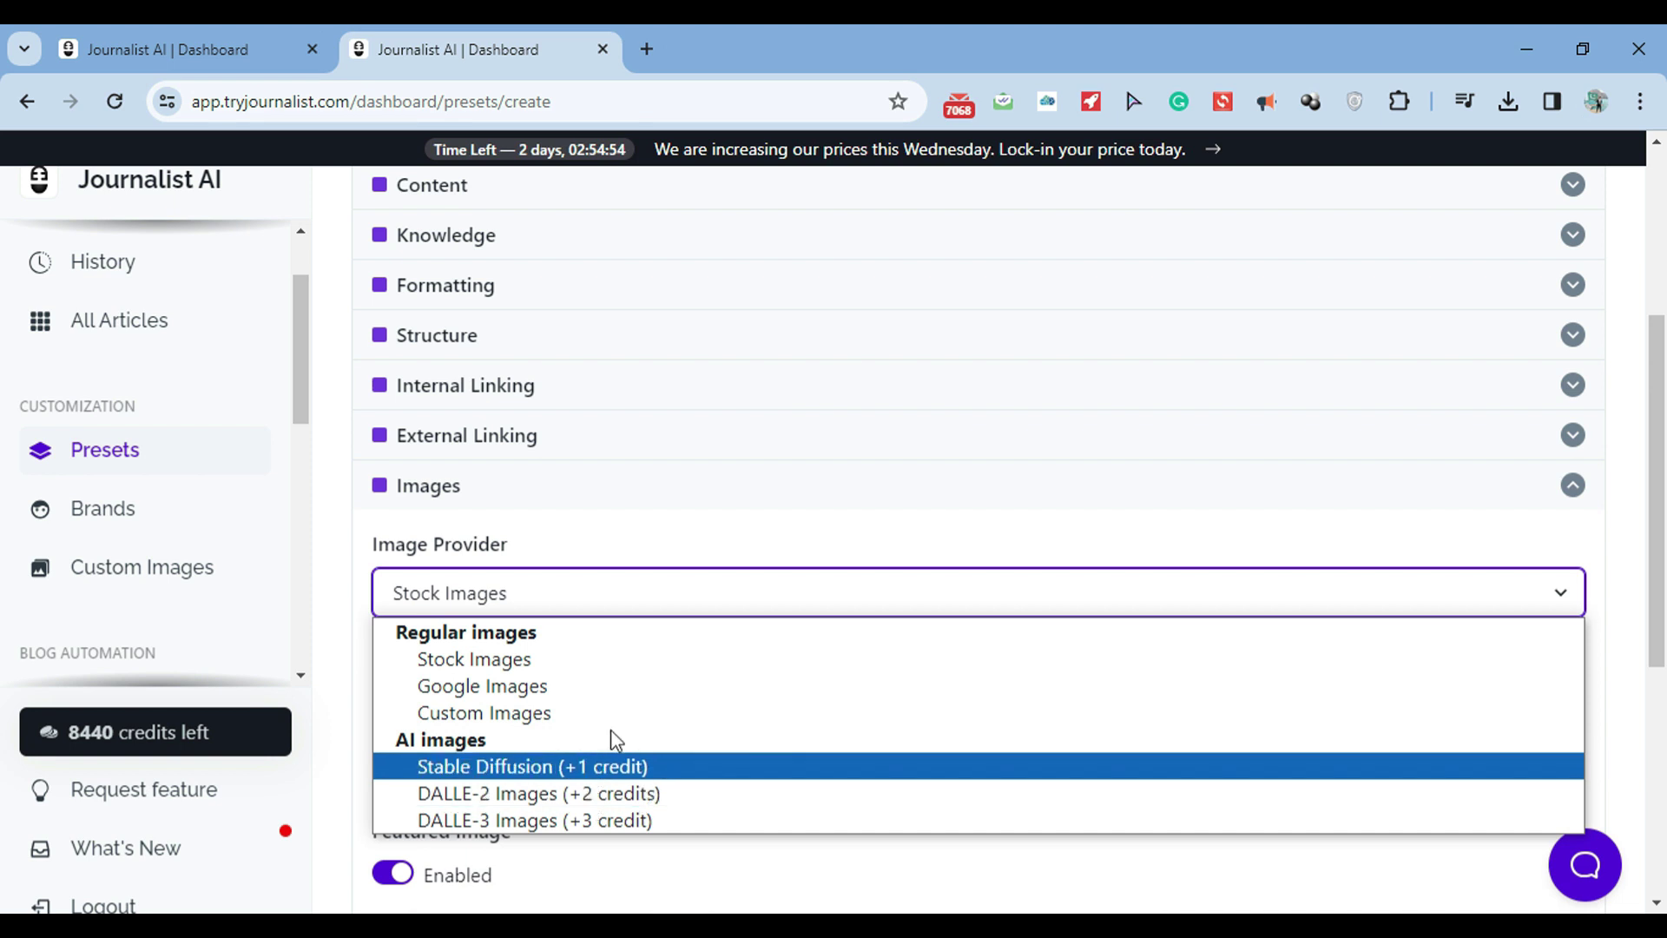
click(597, 764)
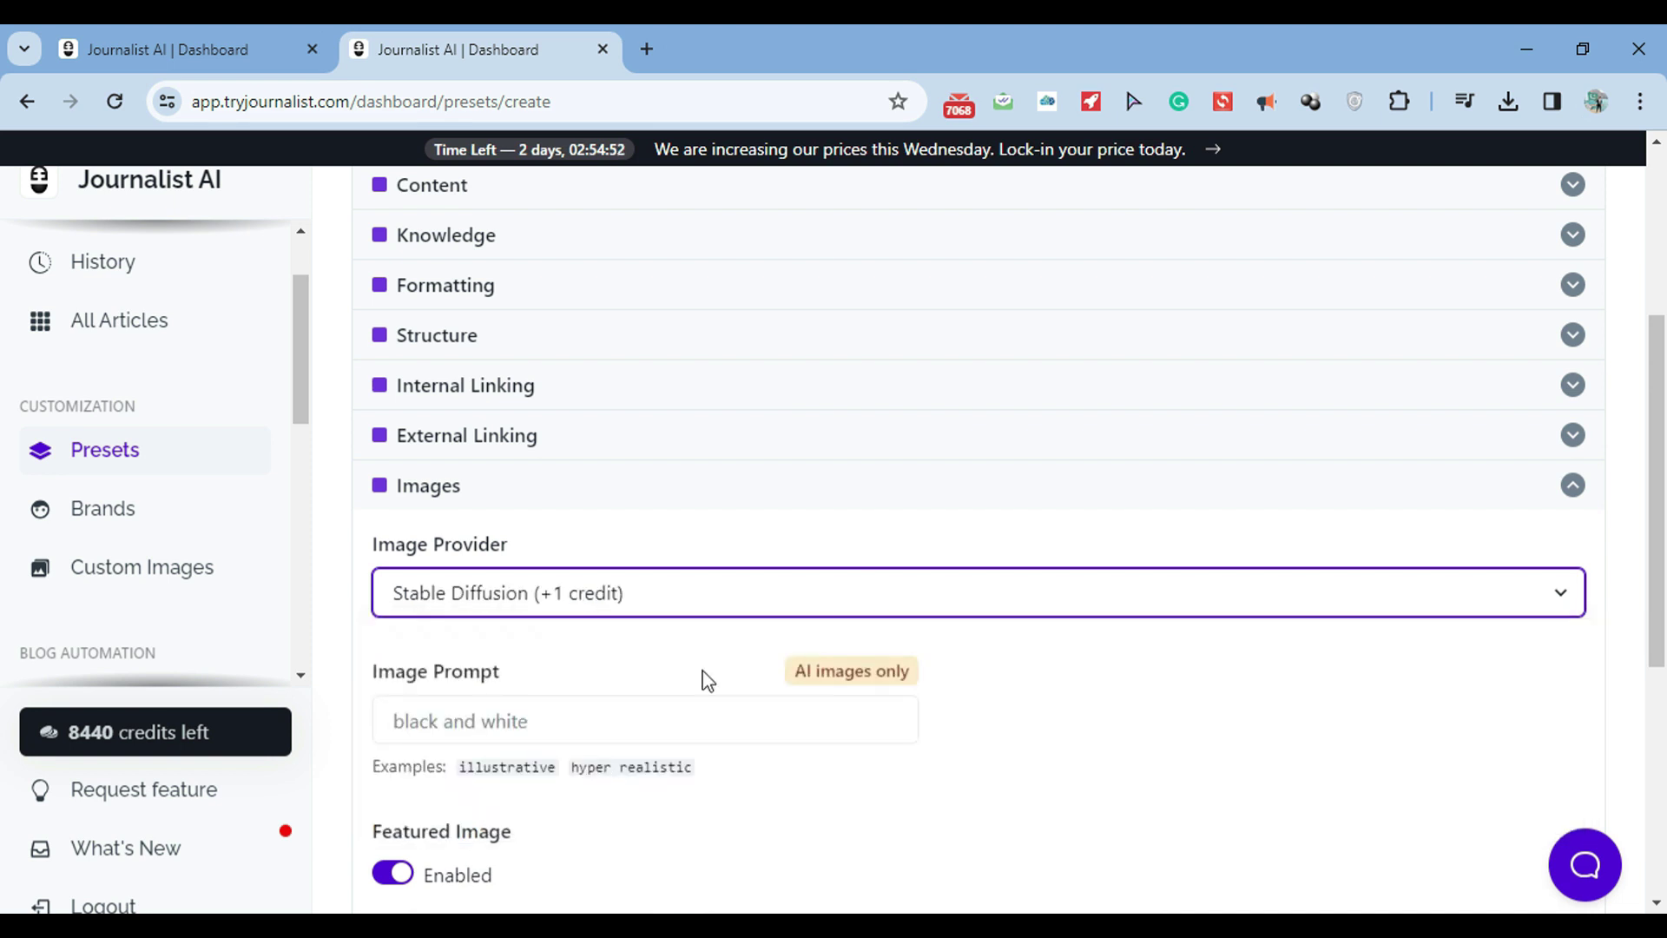
drag(1665, 466, 1665, 612)
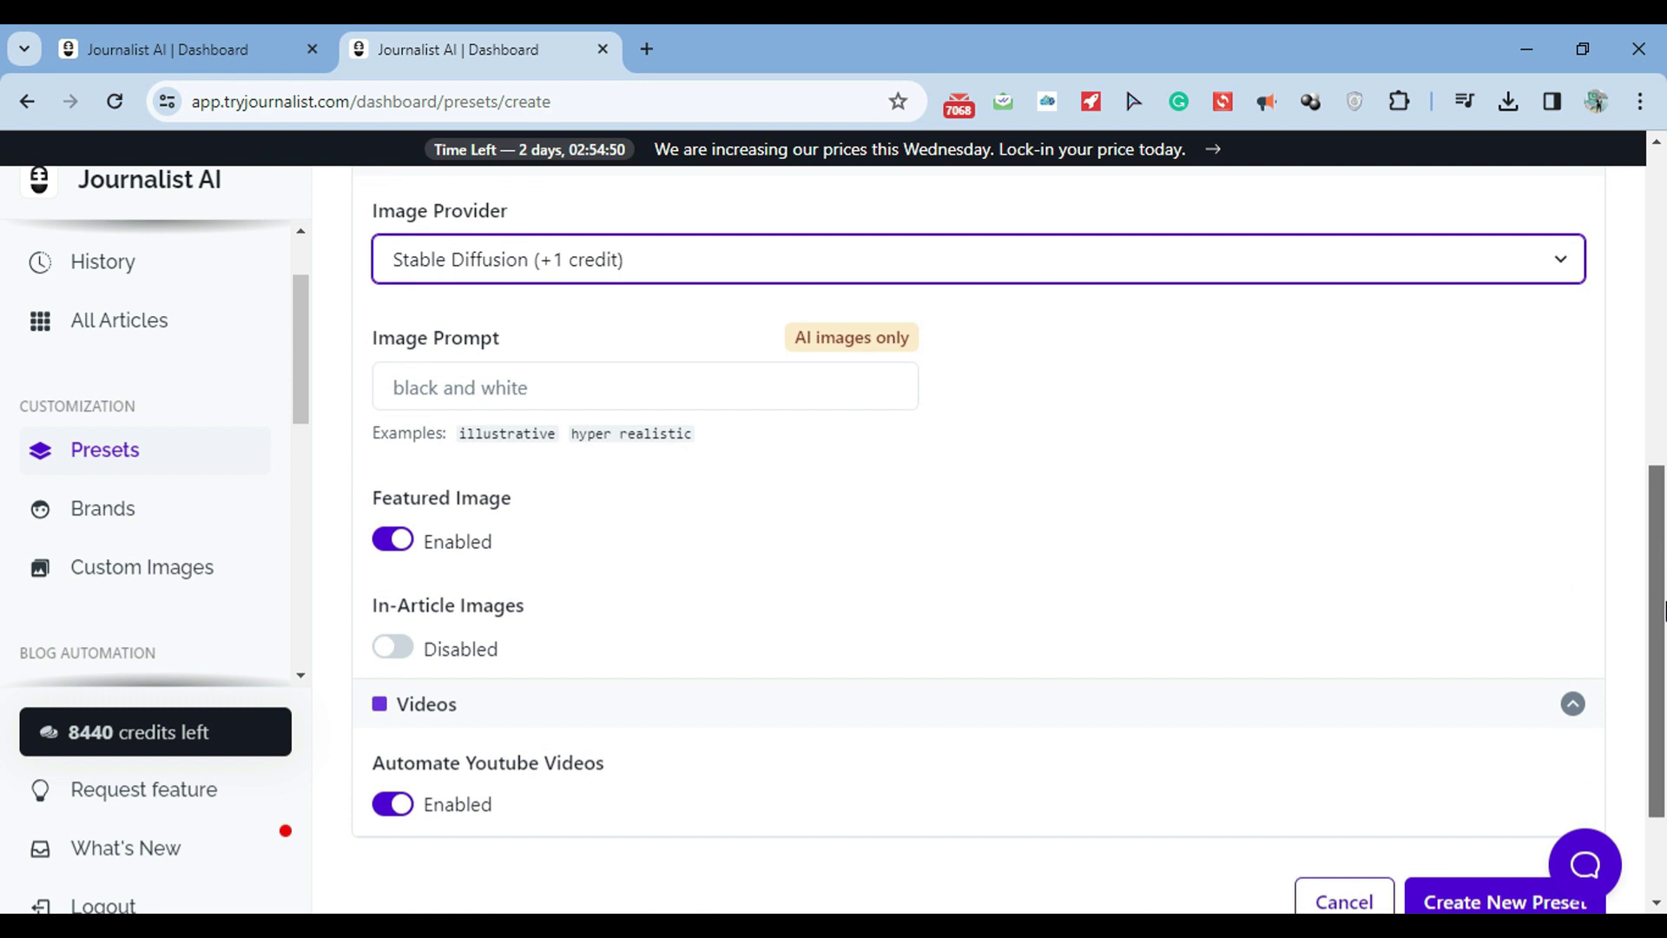
click(410, 658)
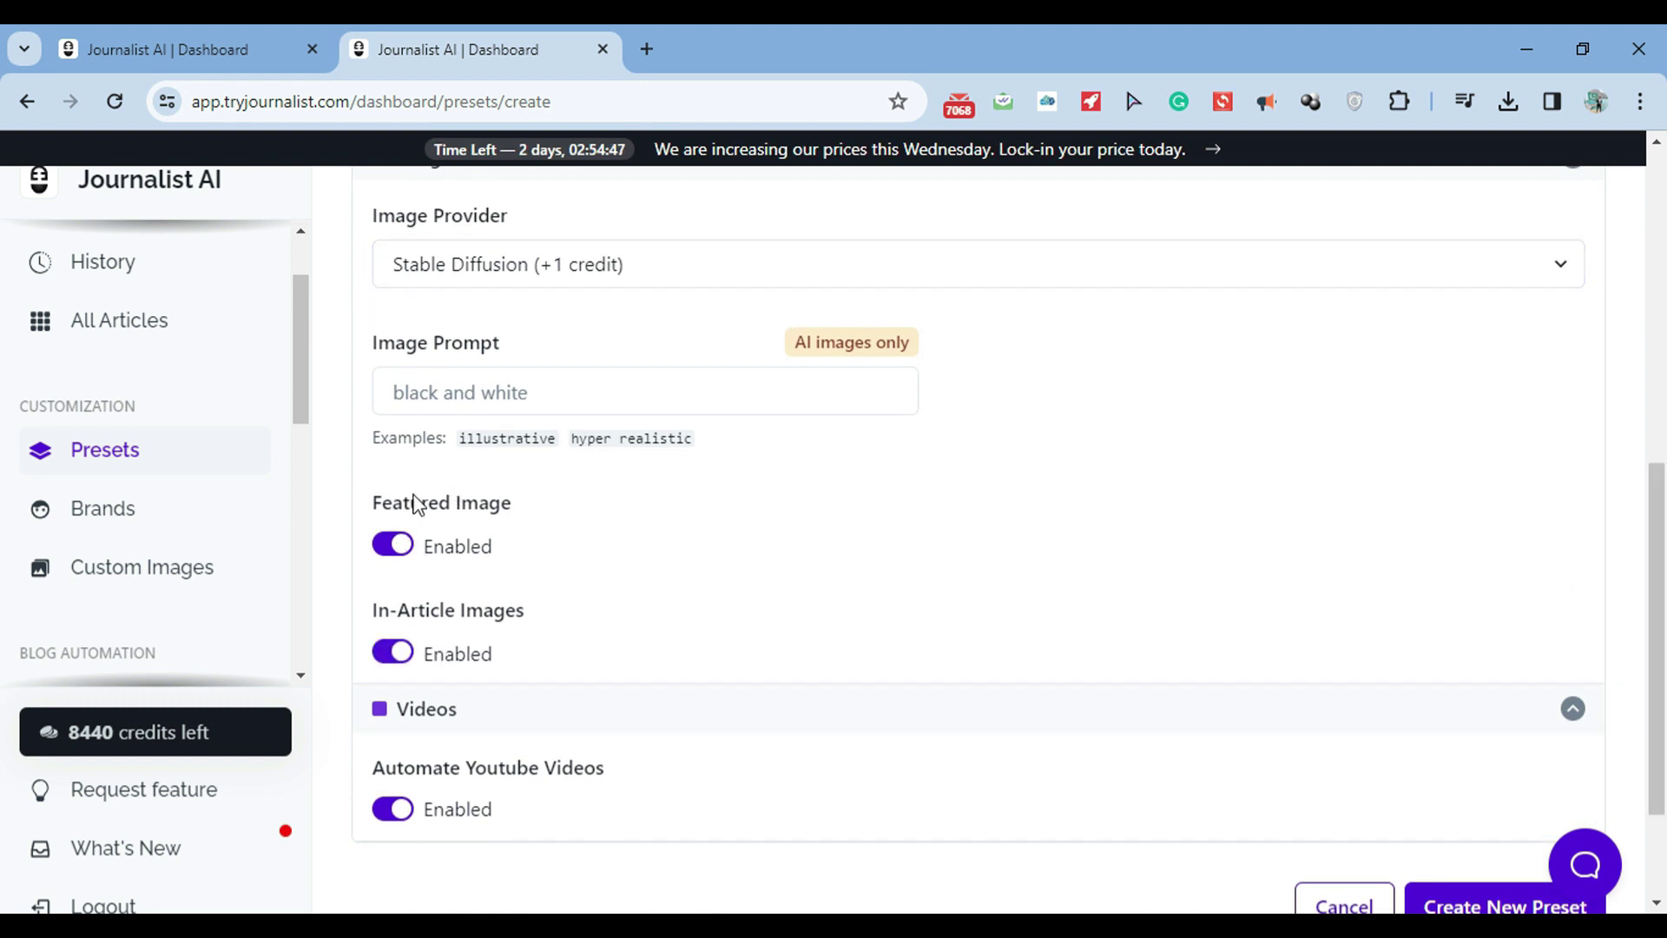
drag(1658, 634, 1658, 549)
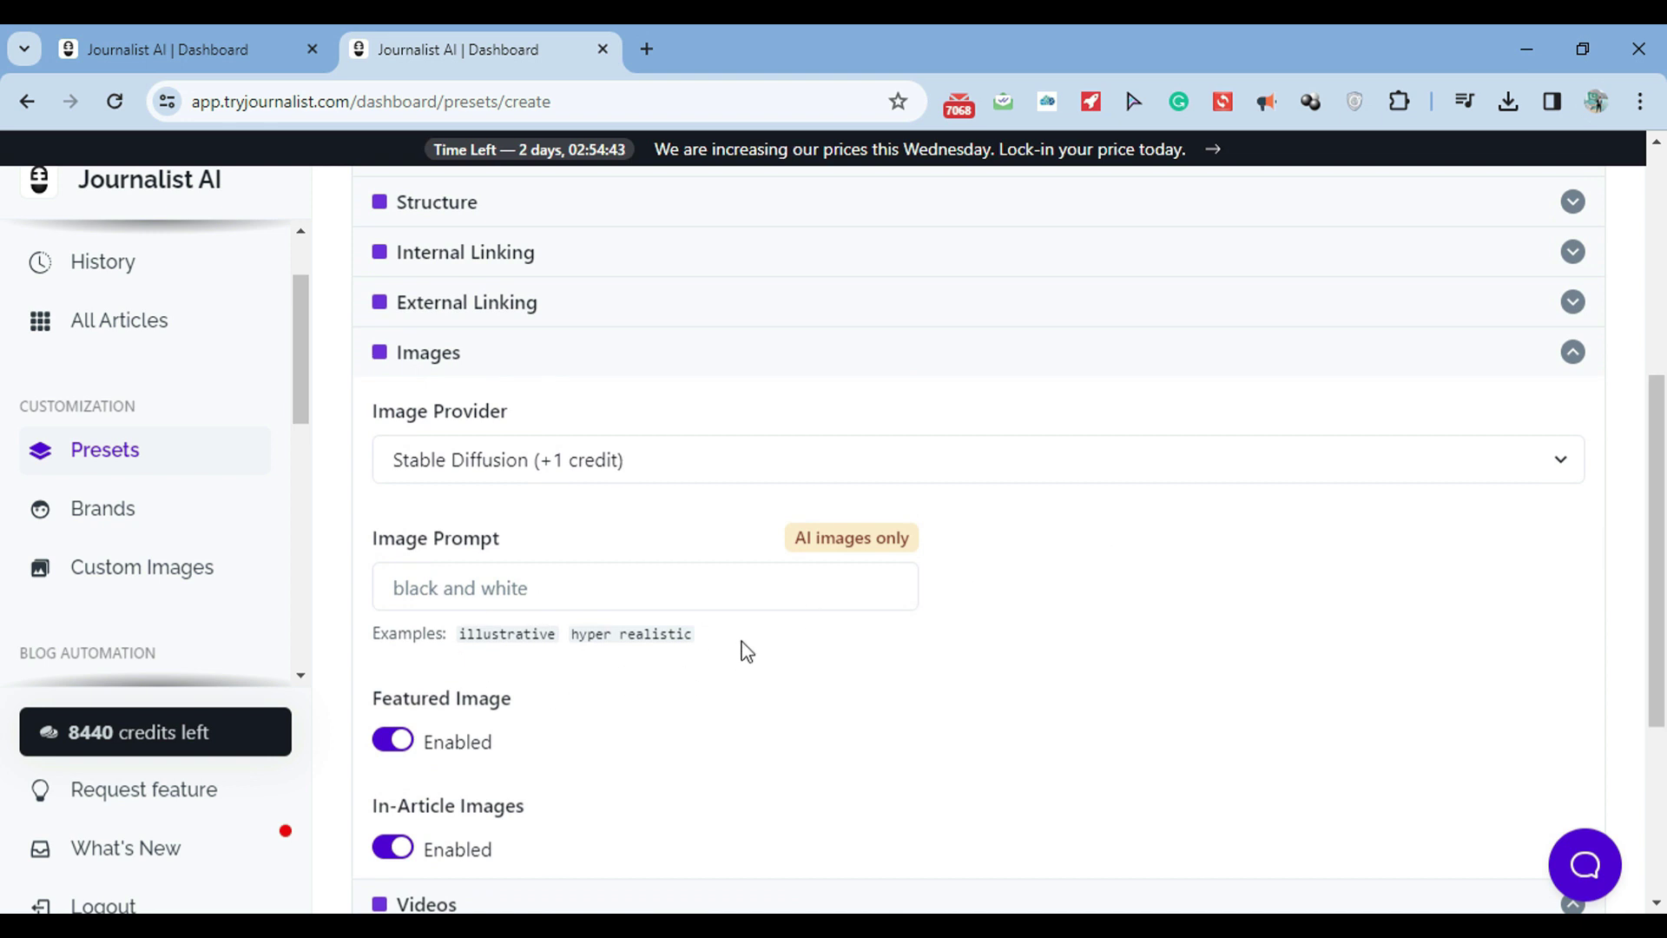
drag(745, 651, 711, 655)
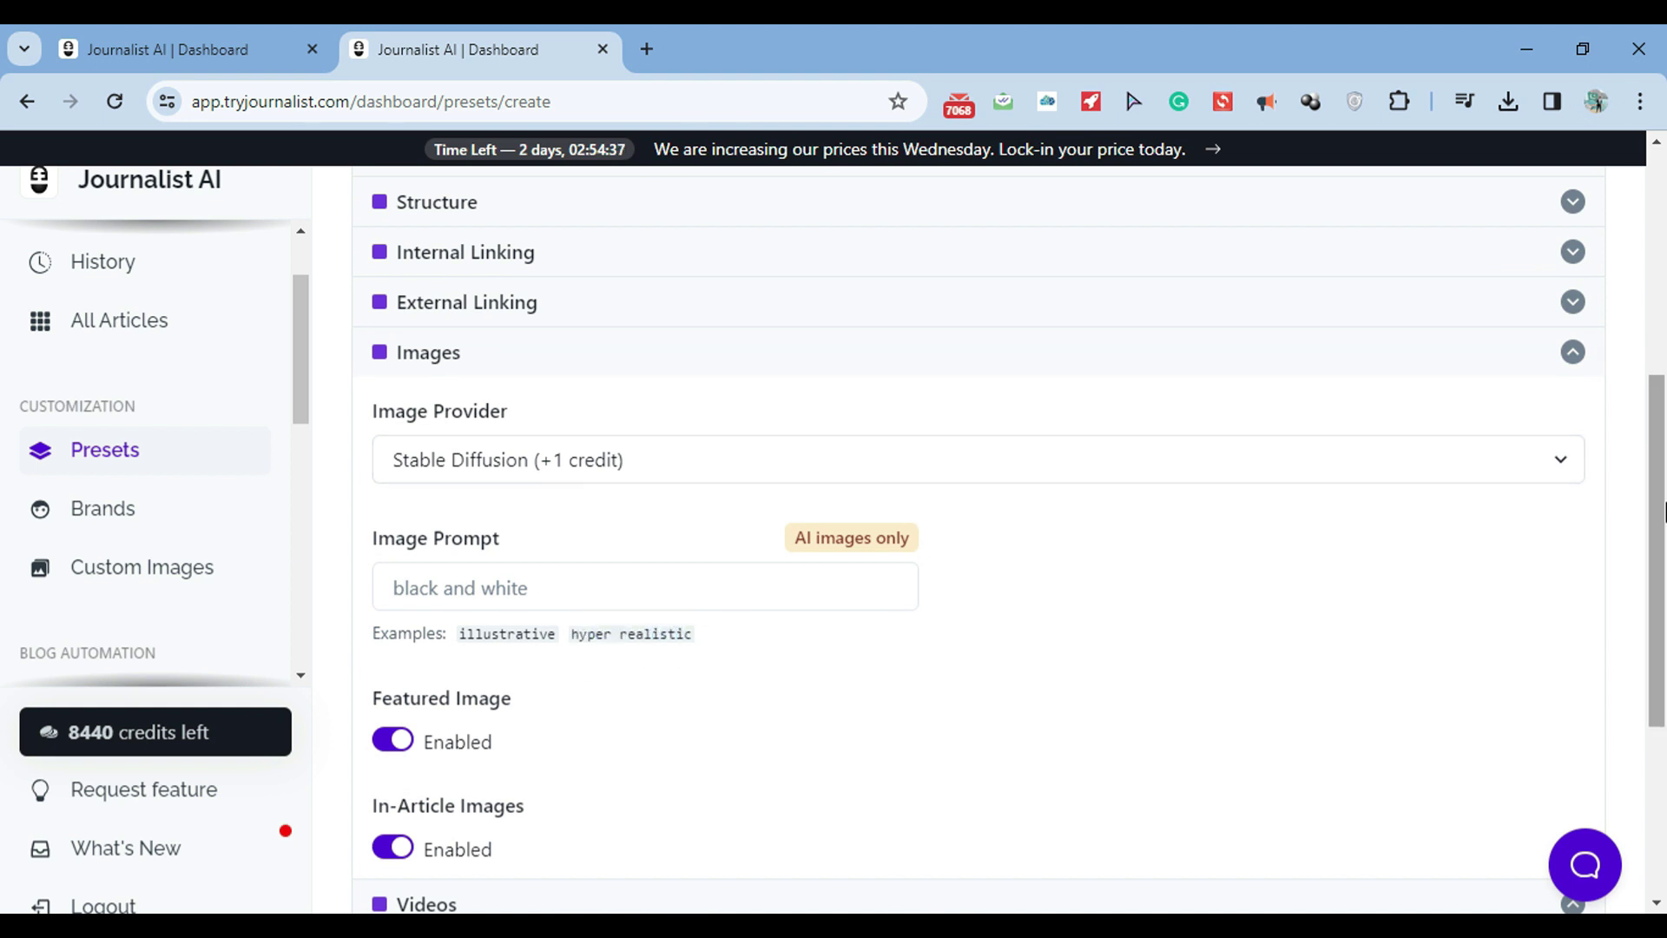
scroll(1663, 513, up, 1)
- Collapse Images, enable Automatic External Links under External Linking, then collapse that section
click(1421, 463)
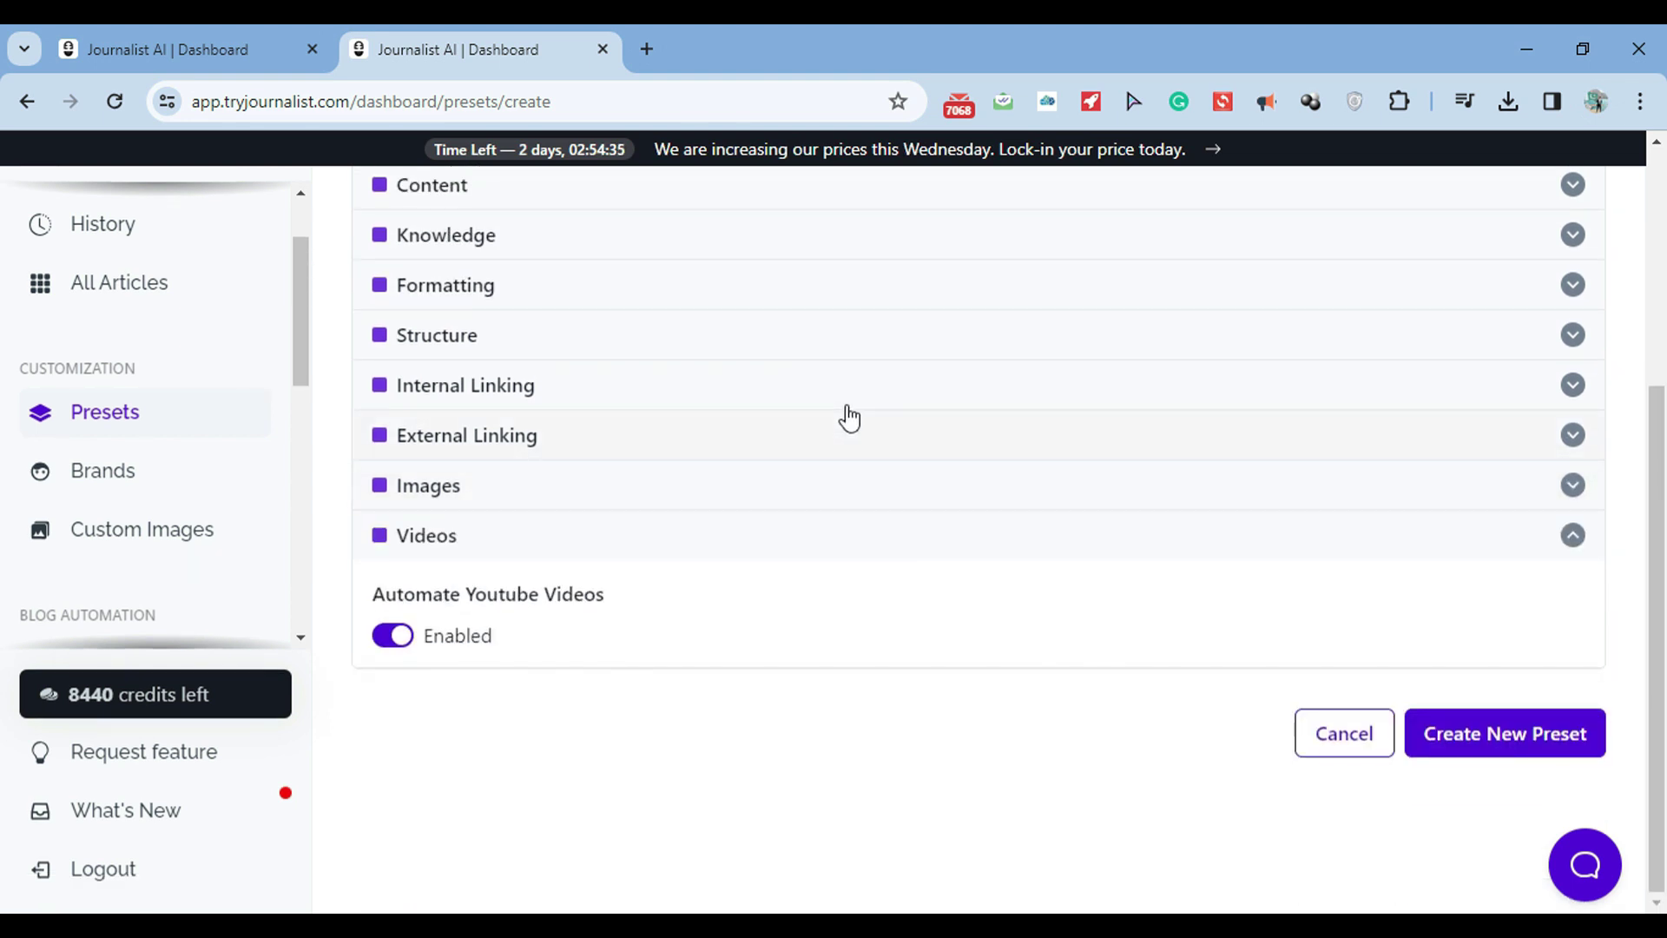
click(837, 439)
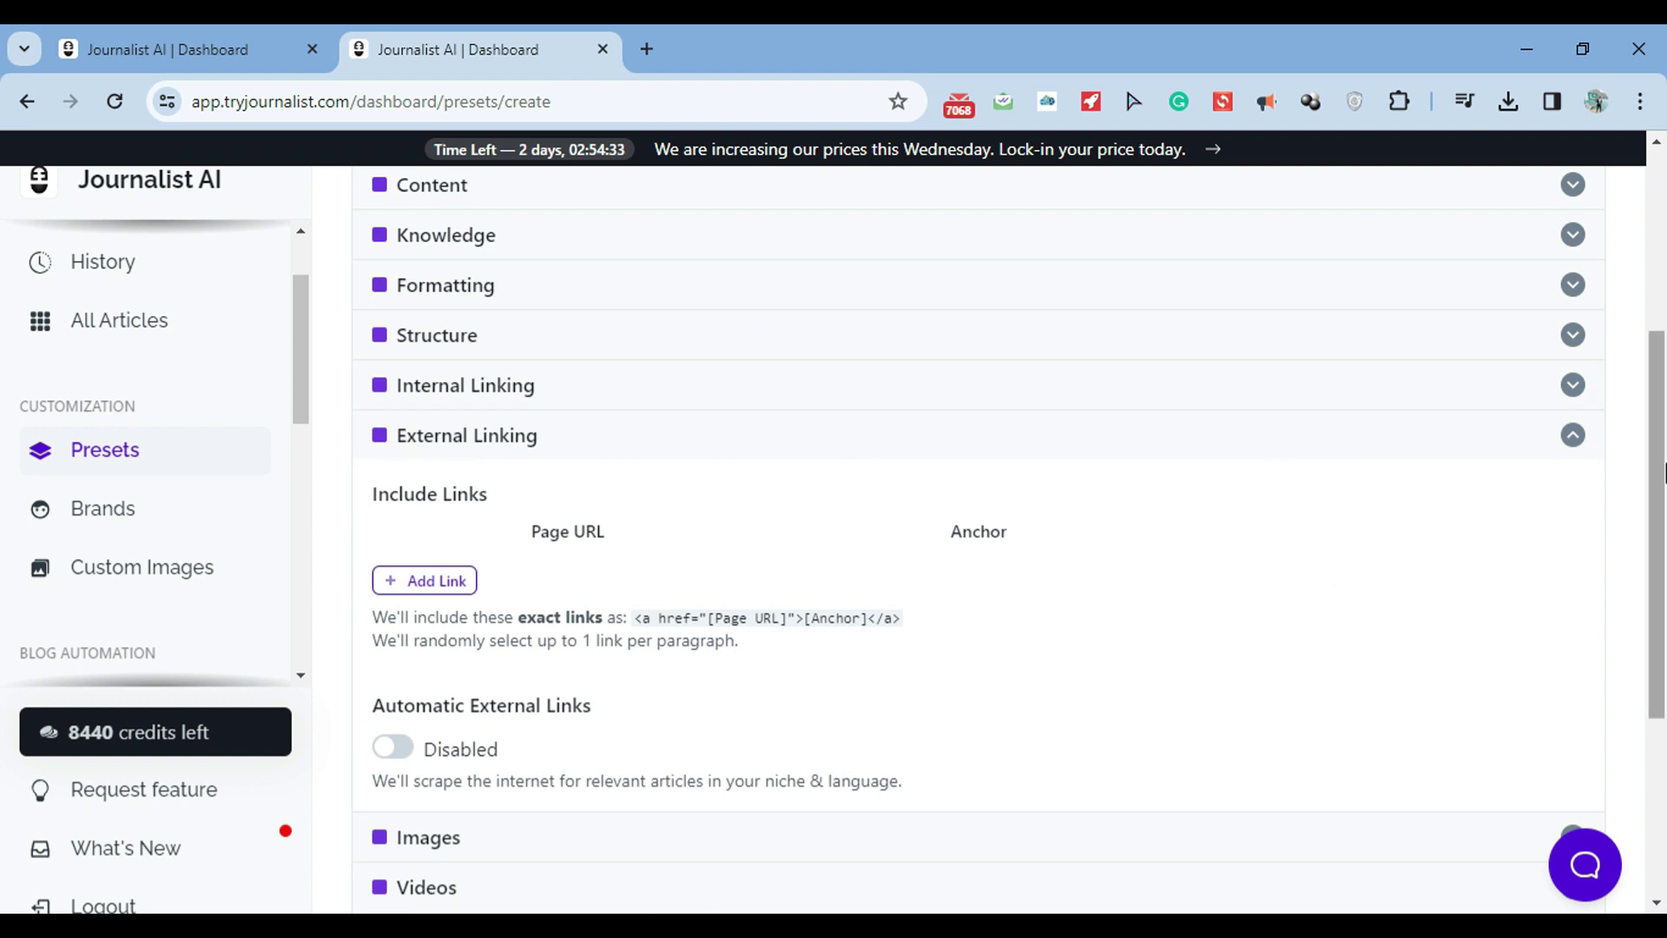
drag(1665, 474, 1666, 489)
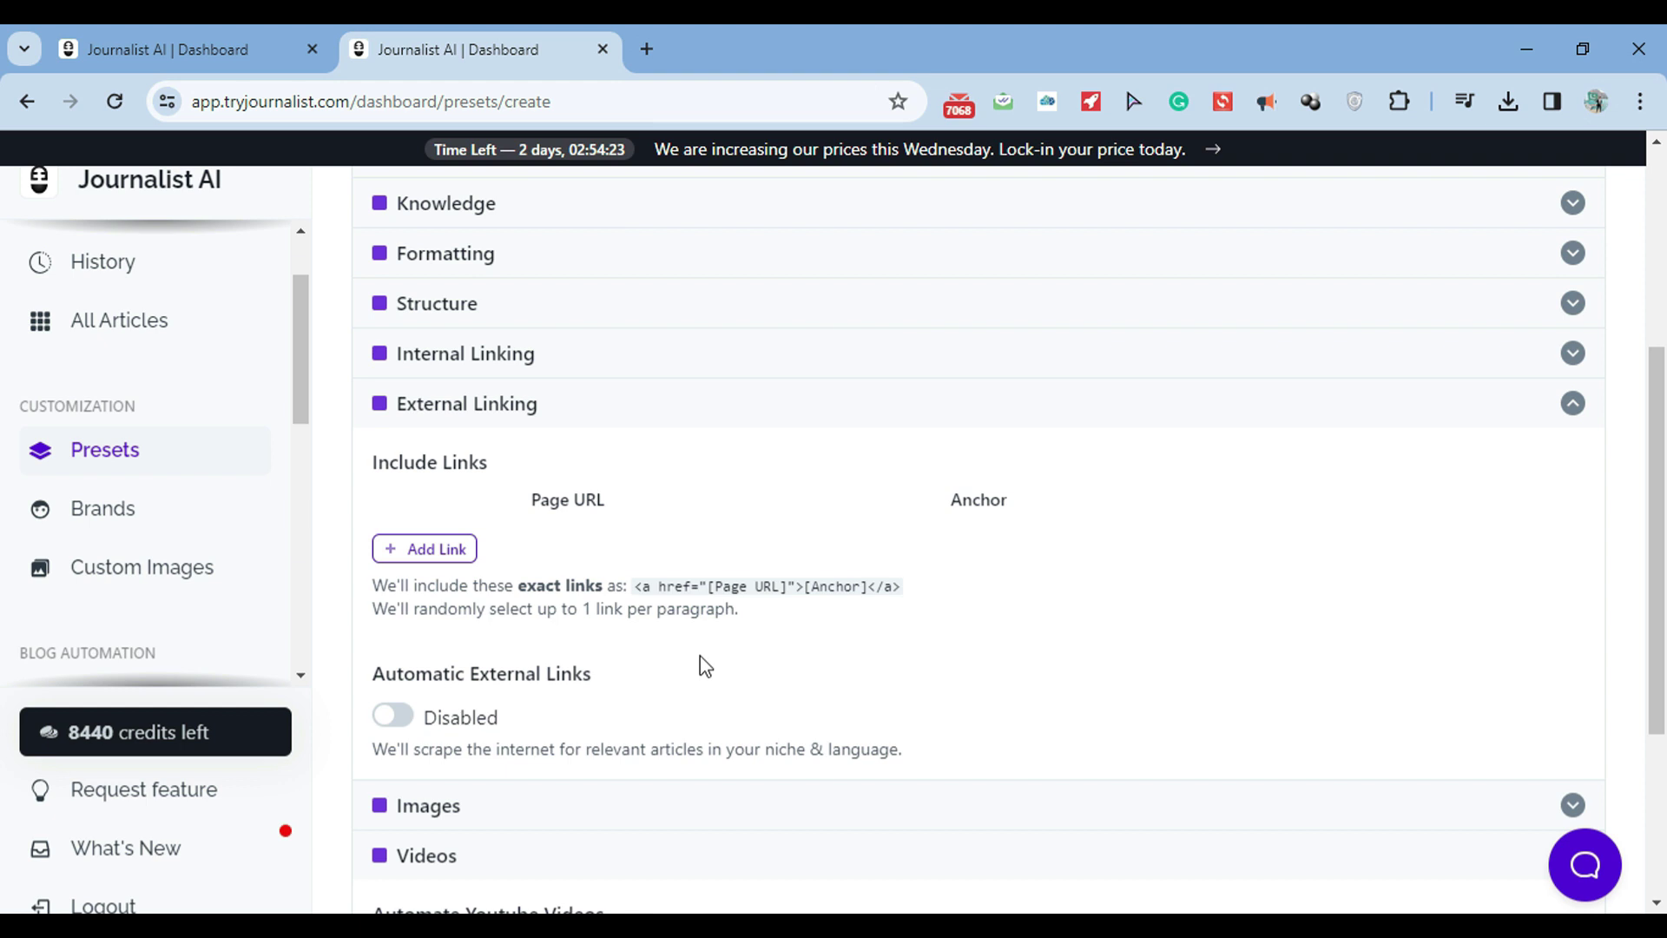
click(394, 717)
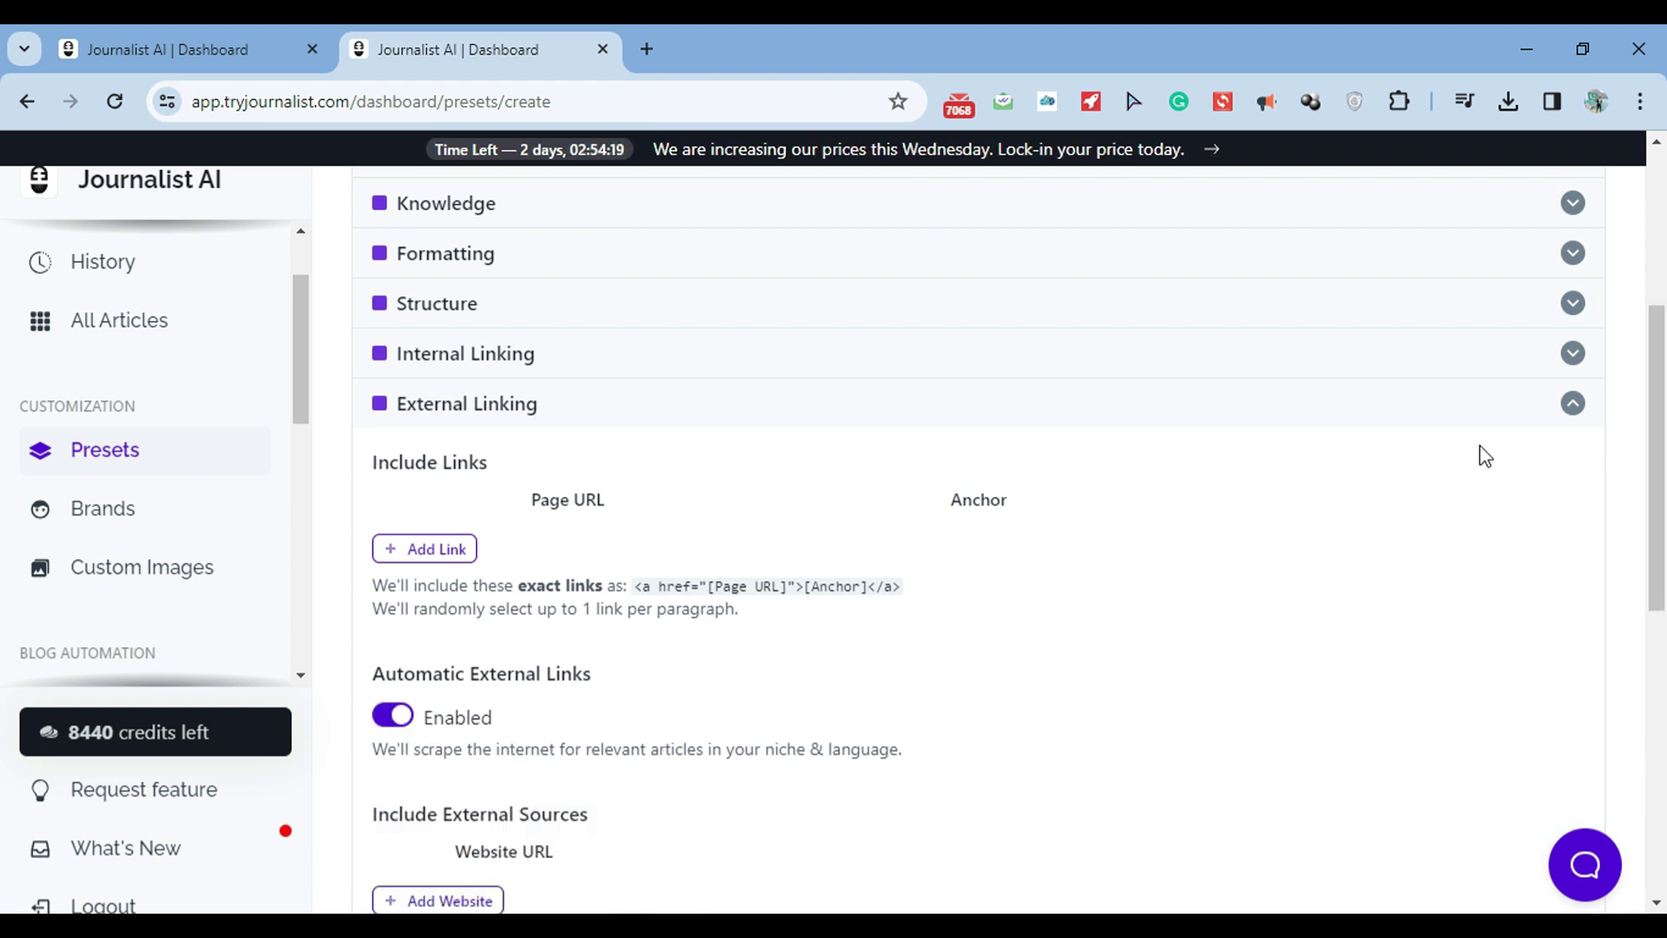
drag(1658, 443, 1665, 395)
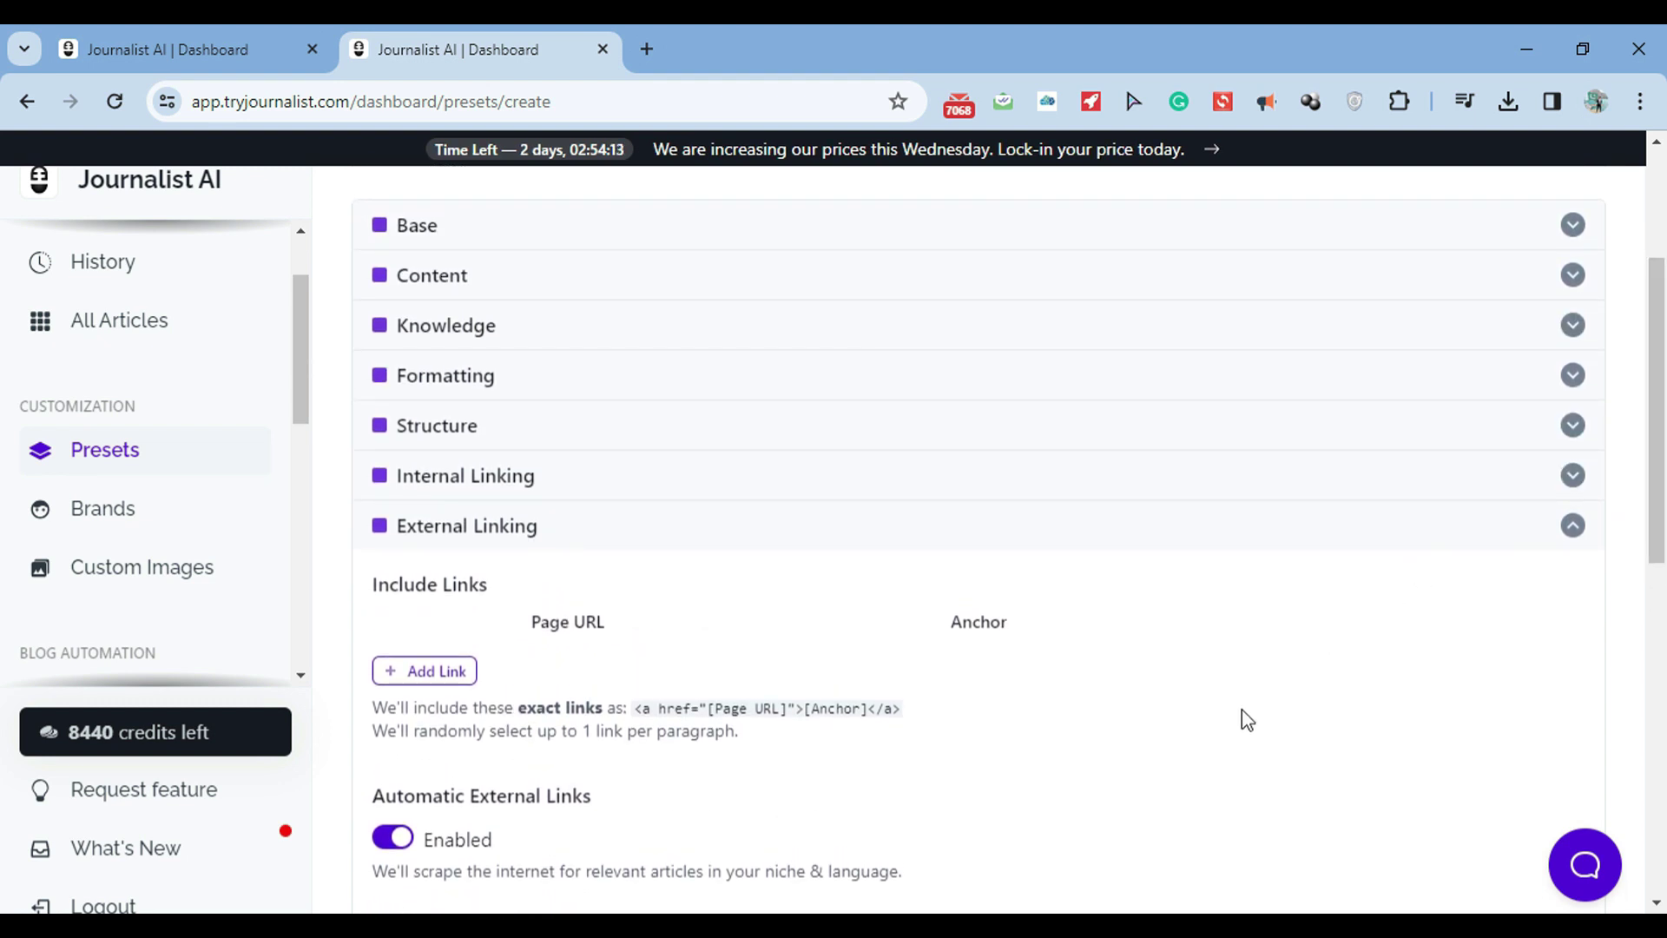
click(1179, 545)
- Expand Internal Linking and add a sitemap row with URL, Filter Pattern and Exclude Pattern fields
click(706, 489)
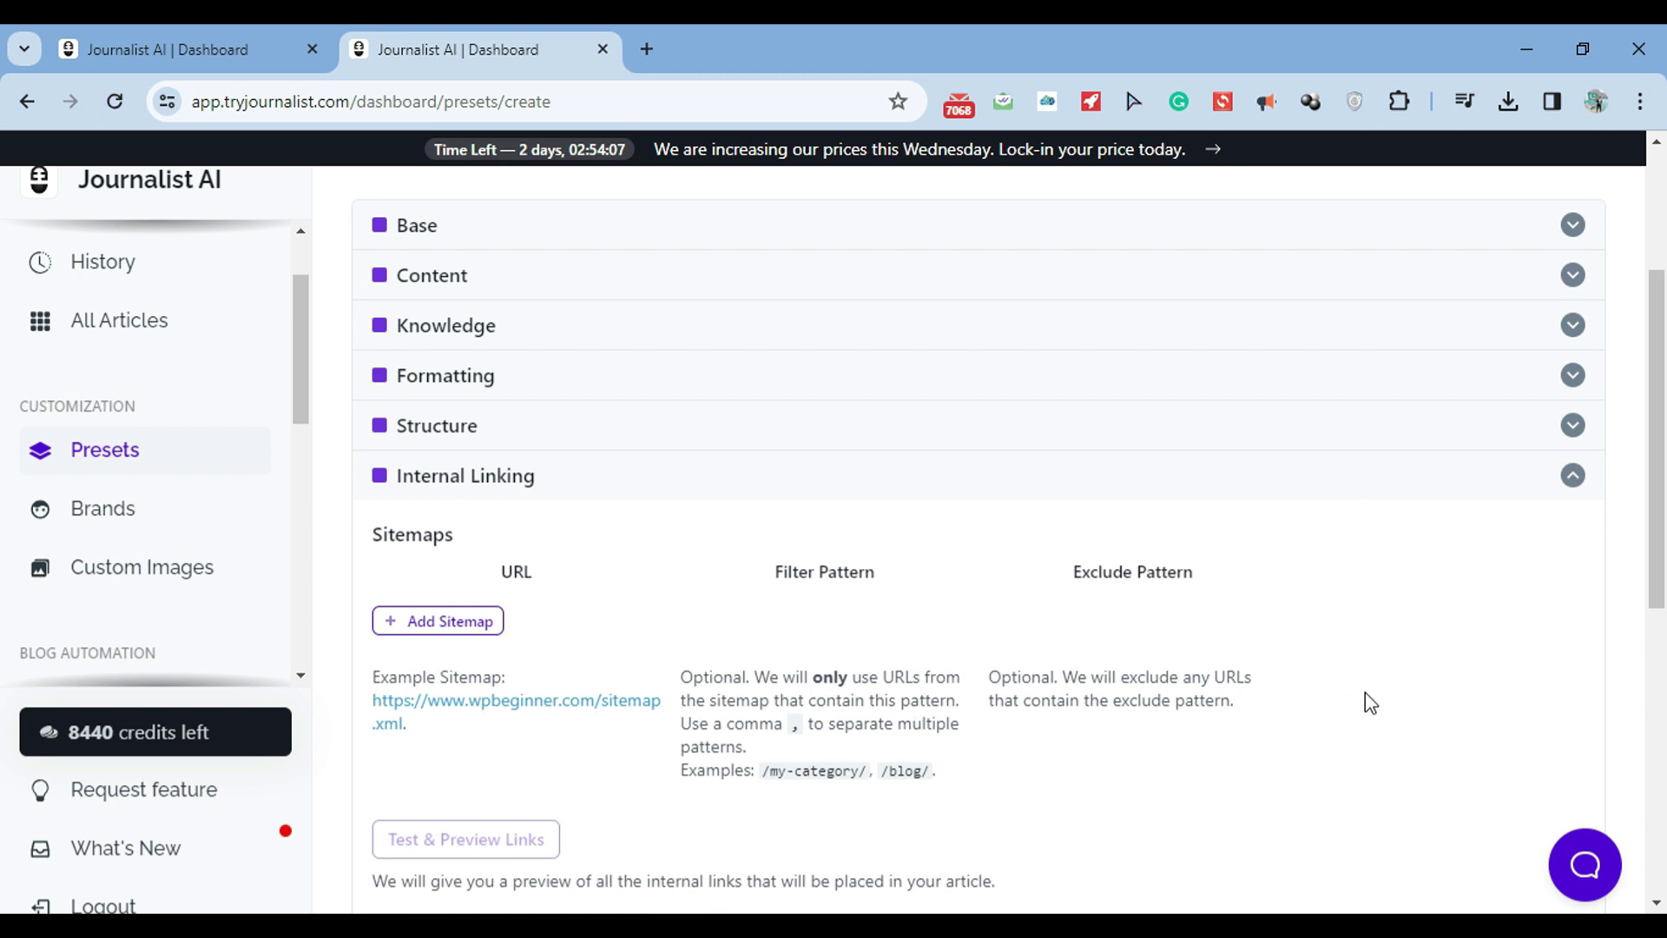
scroll(718, 656, down, 1)
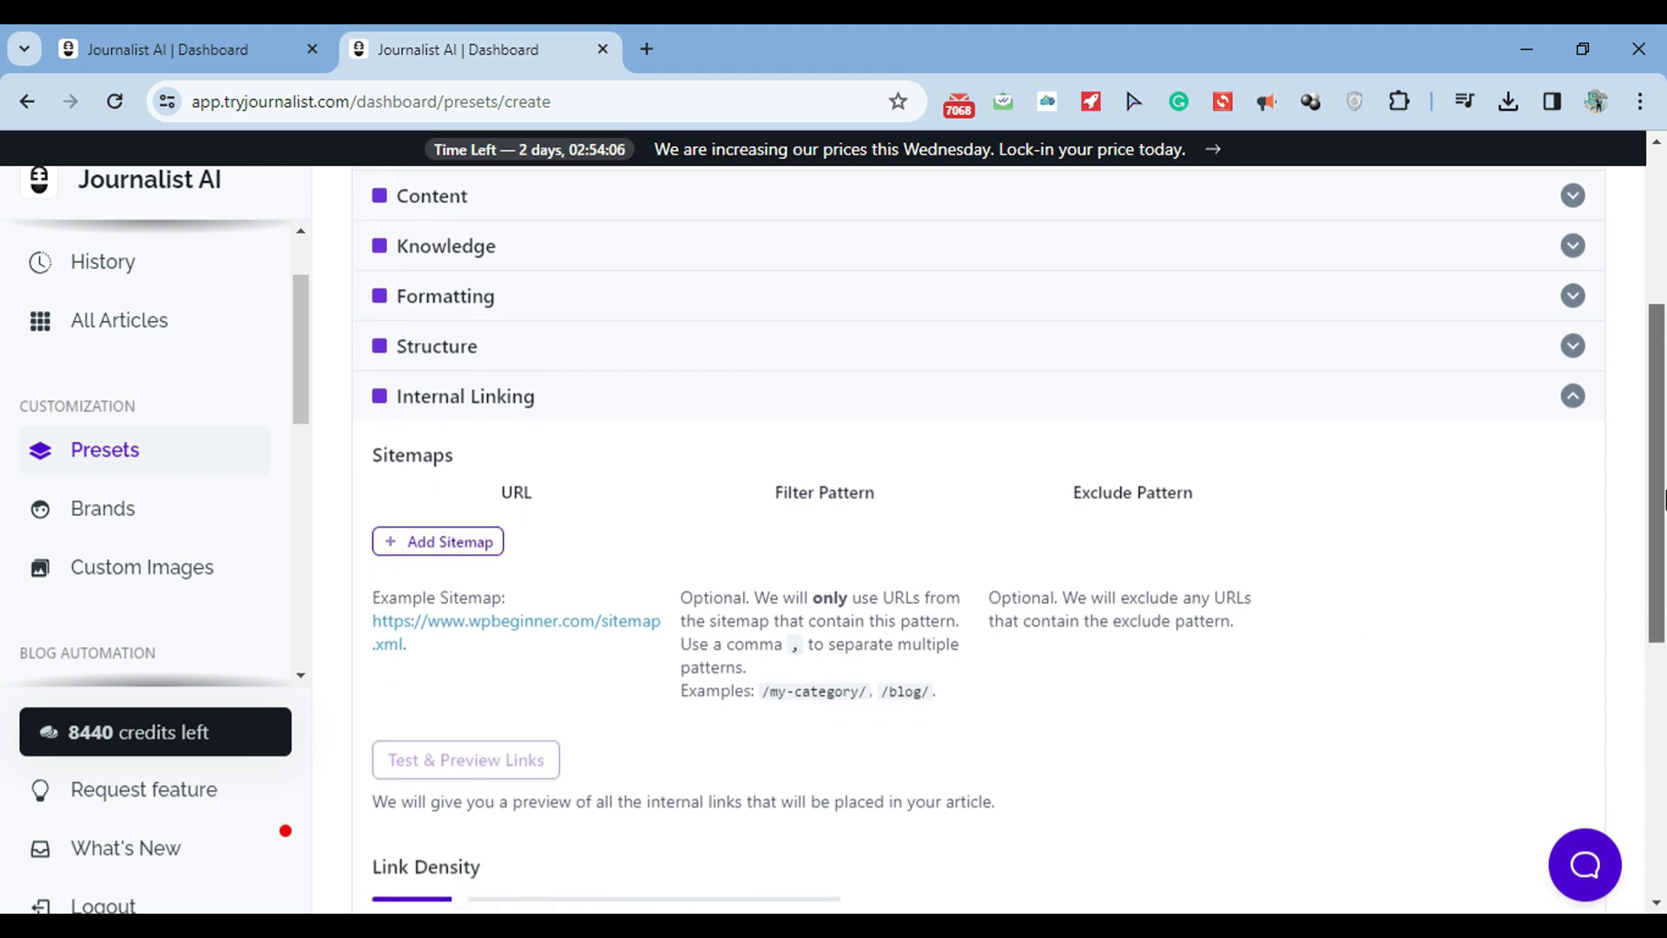
click(411, 533)
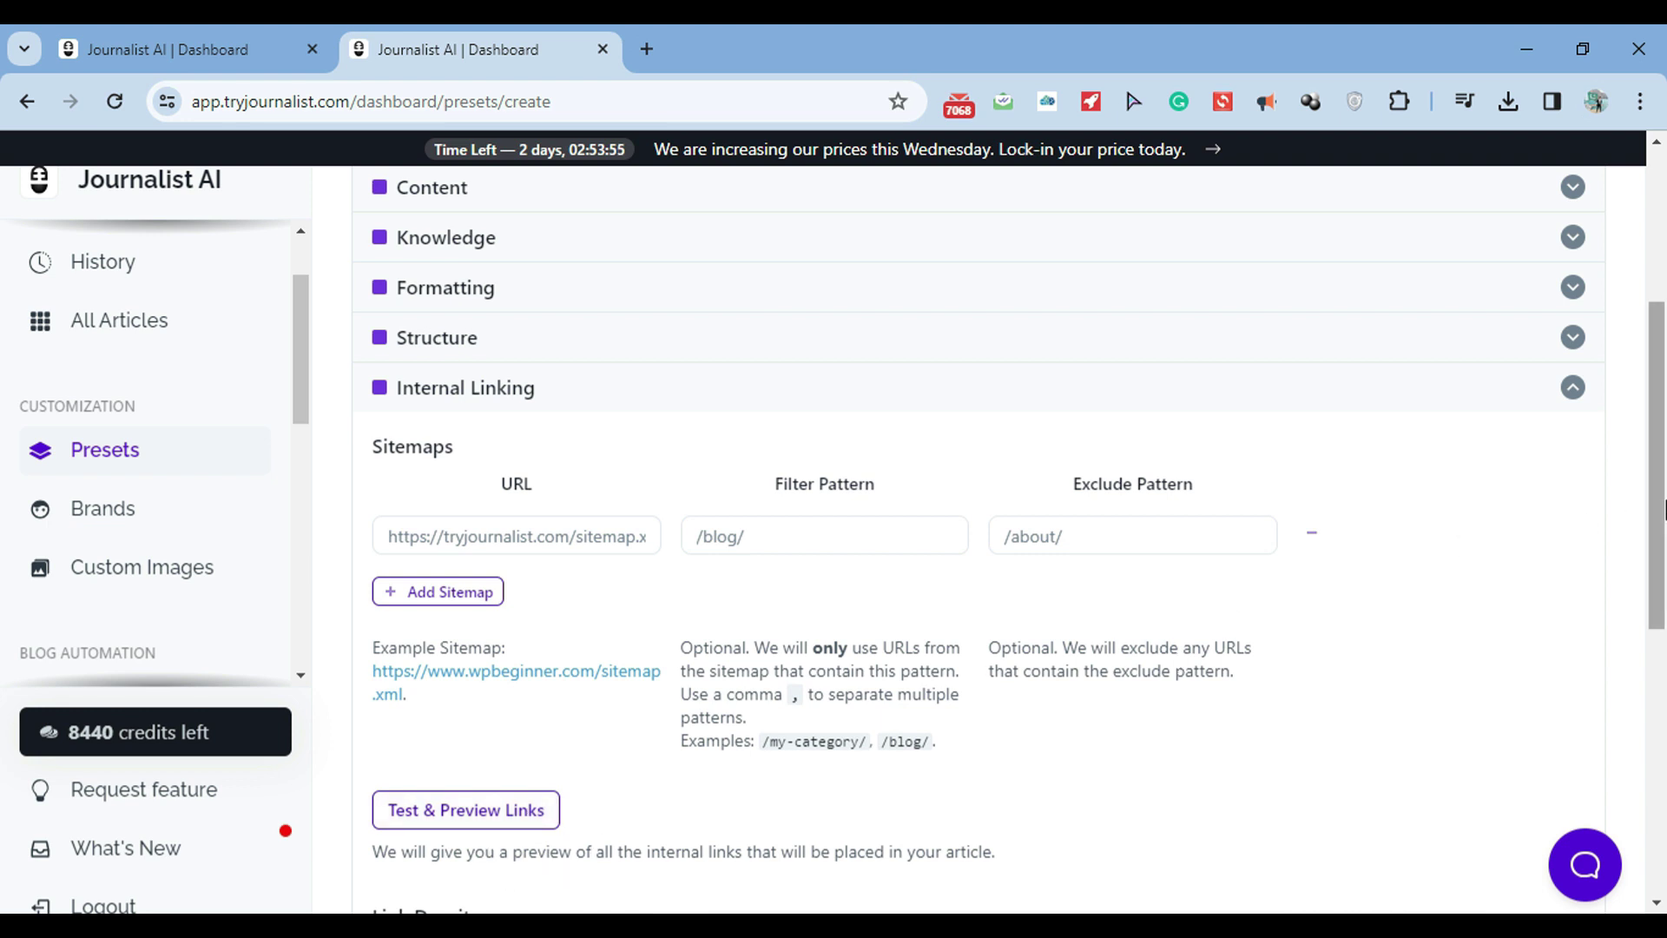
drag(1663, 497, 1663, 568)
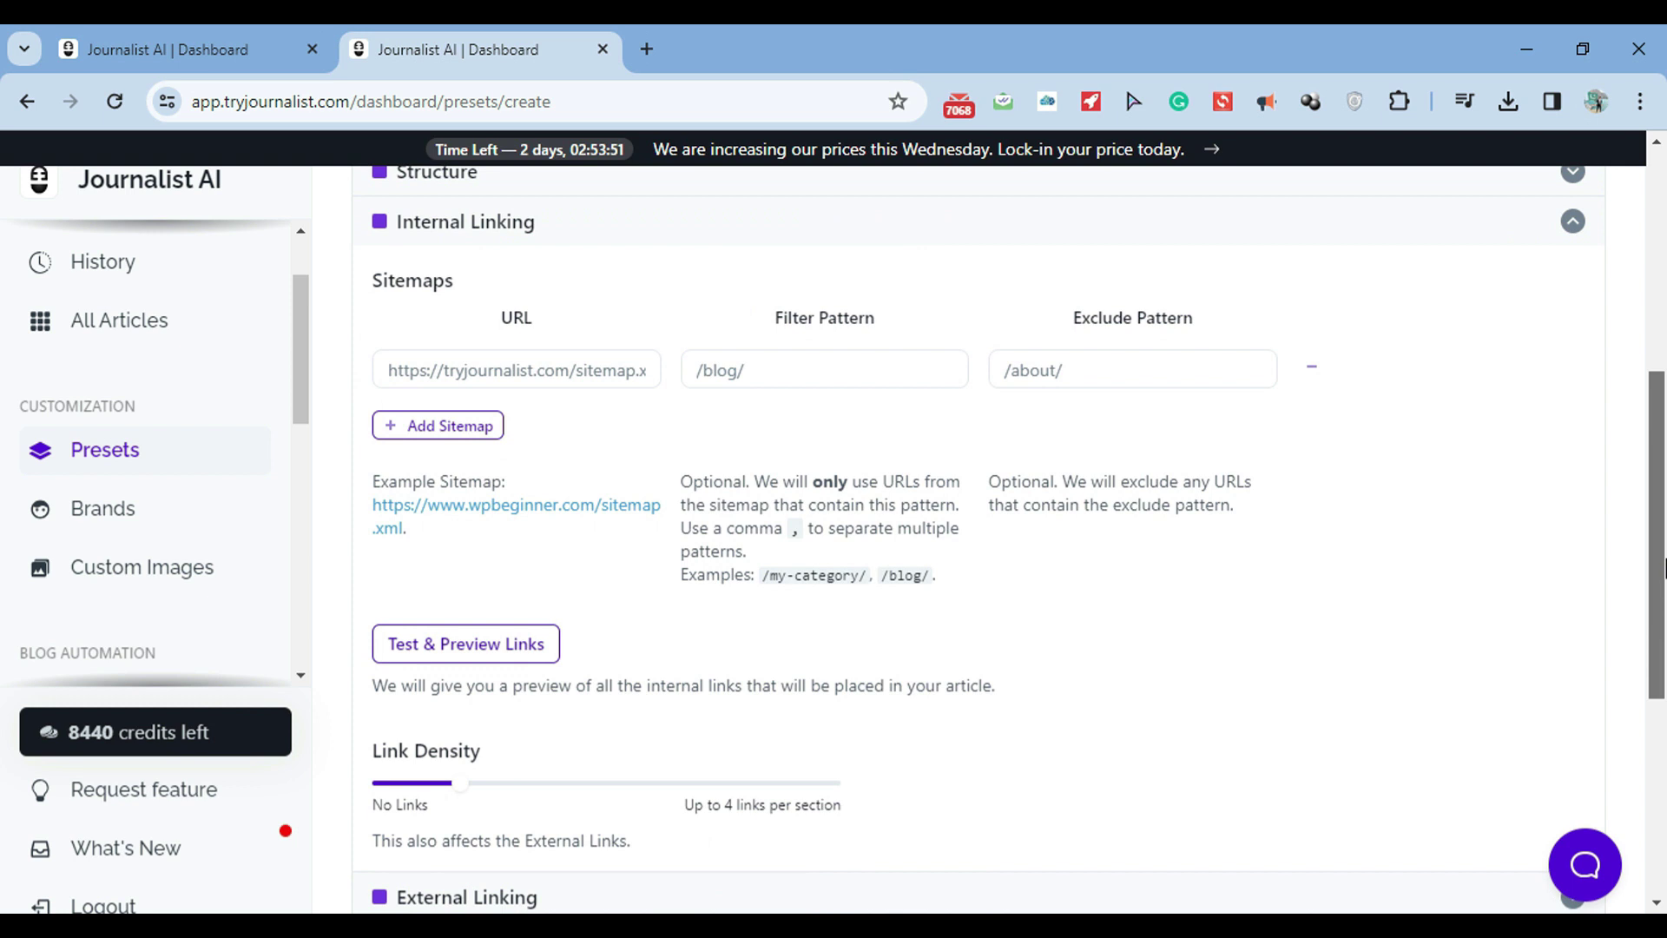
drag(1663, 569, 1663, 445)
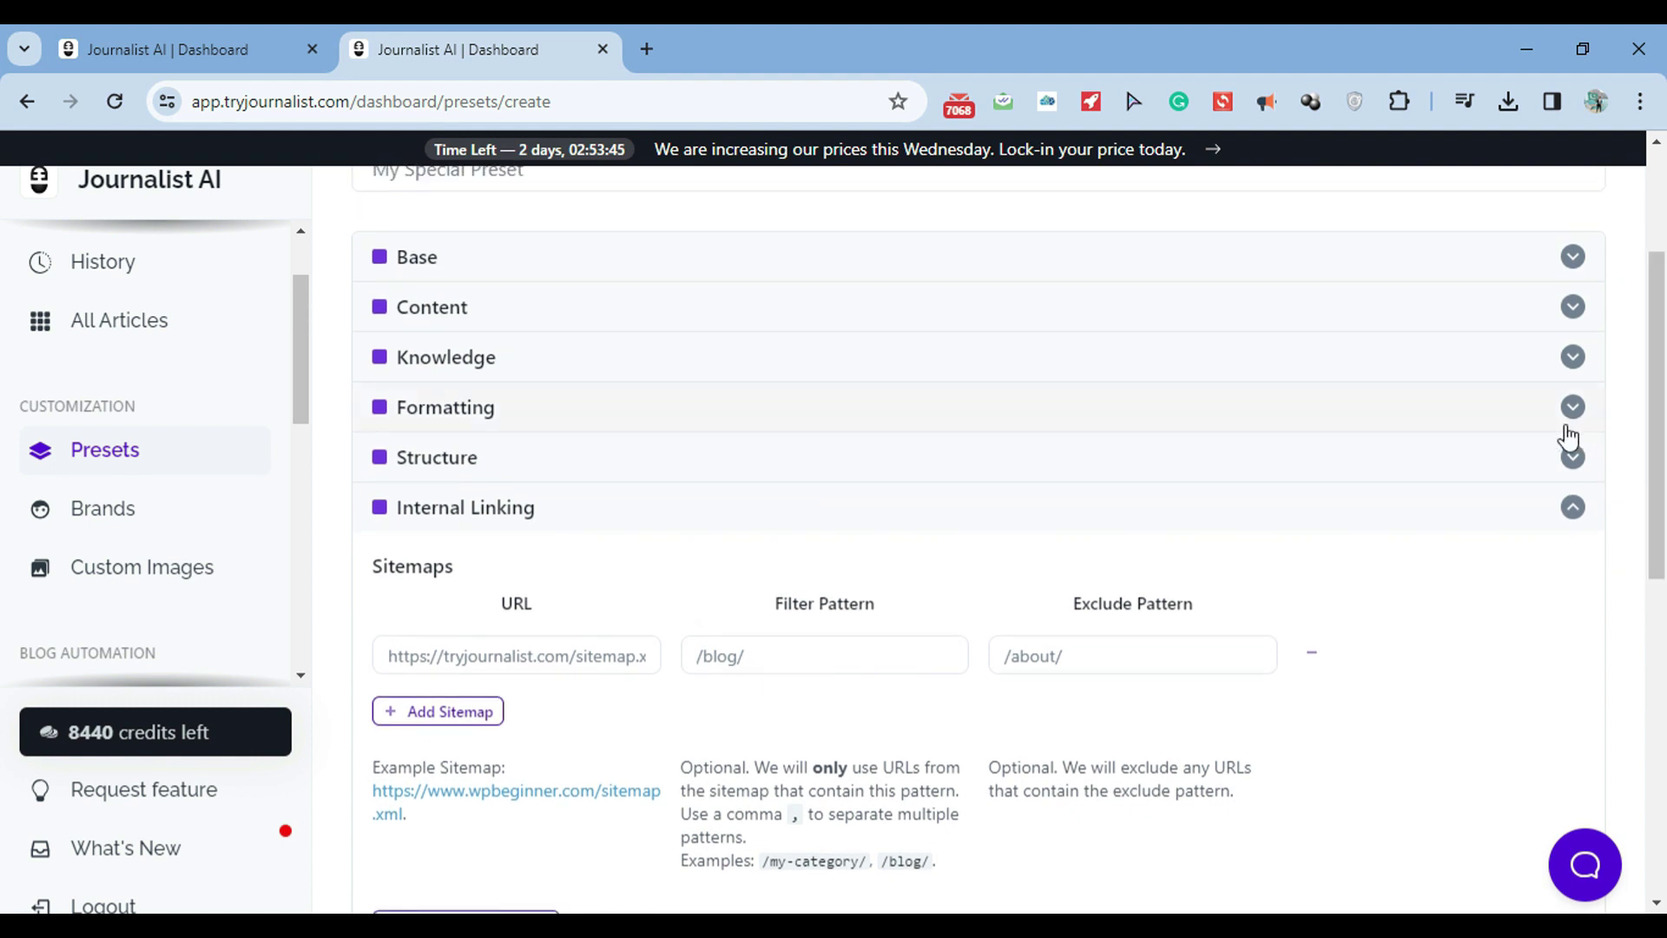
- Open the preset's Structure section and leave Article Size at Medium
click(1513, 511)
click(1522, 473)
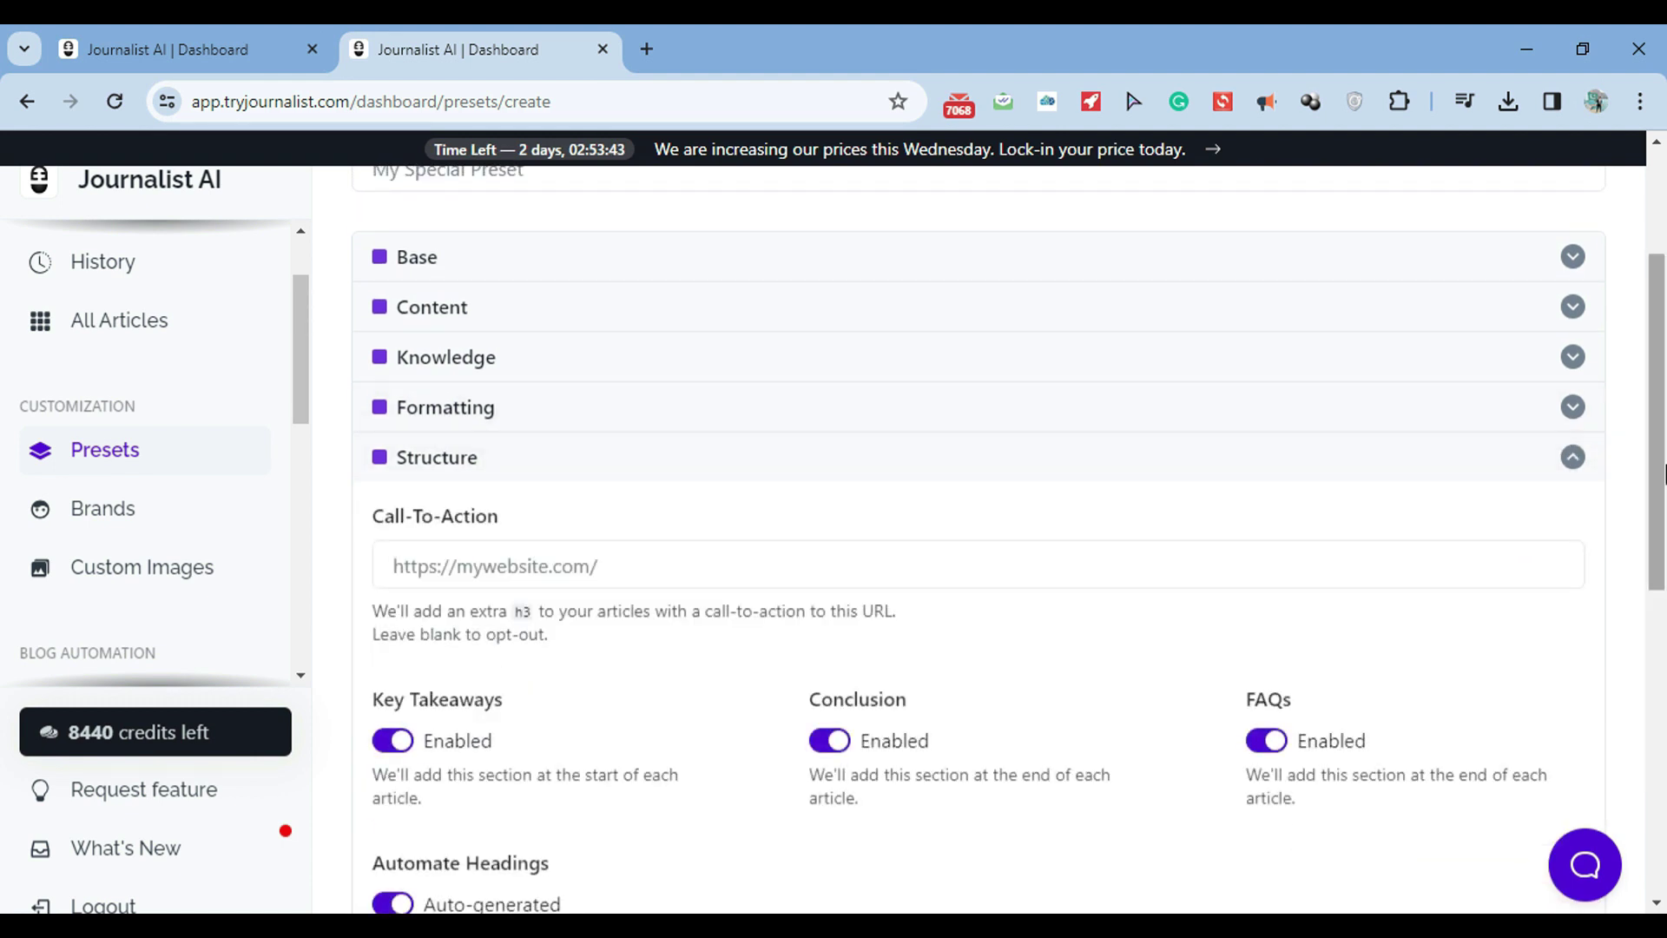
drag(1663, 473, 1663, 582)
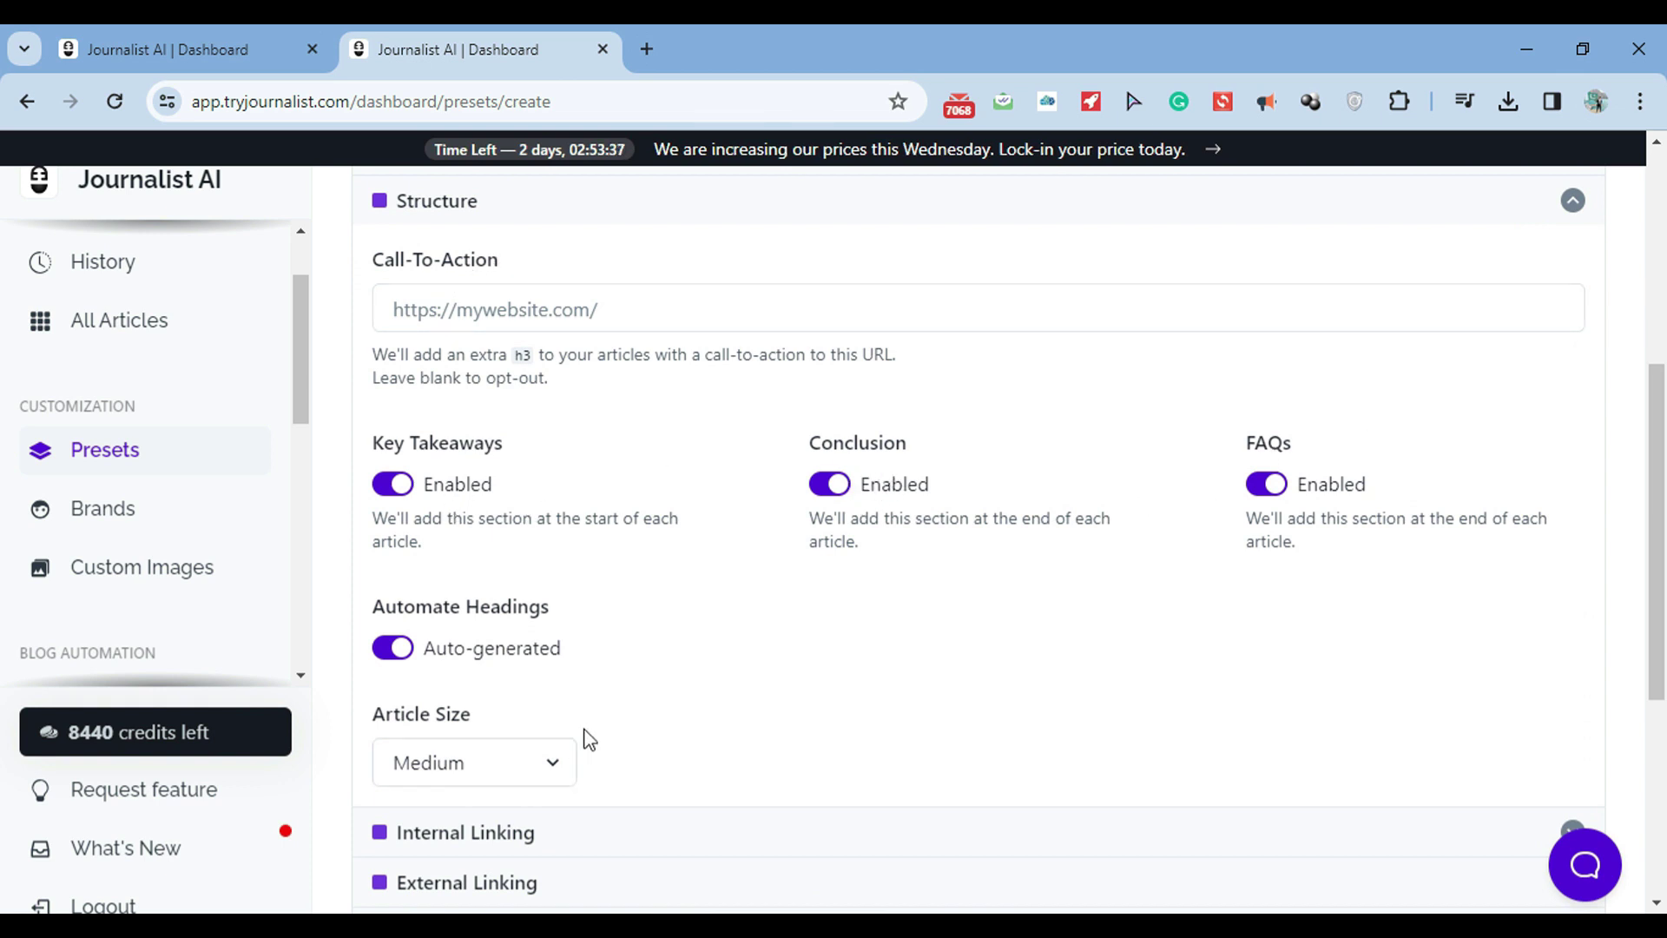
click(526, 779)
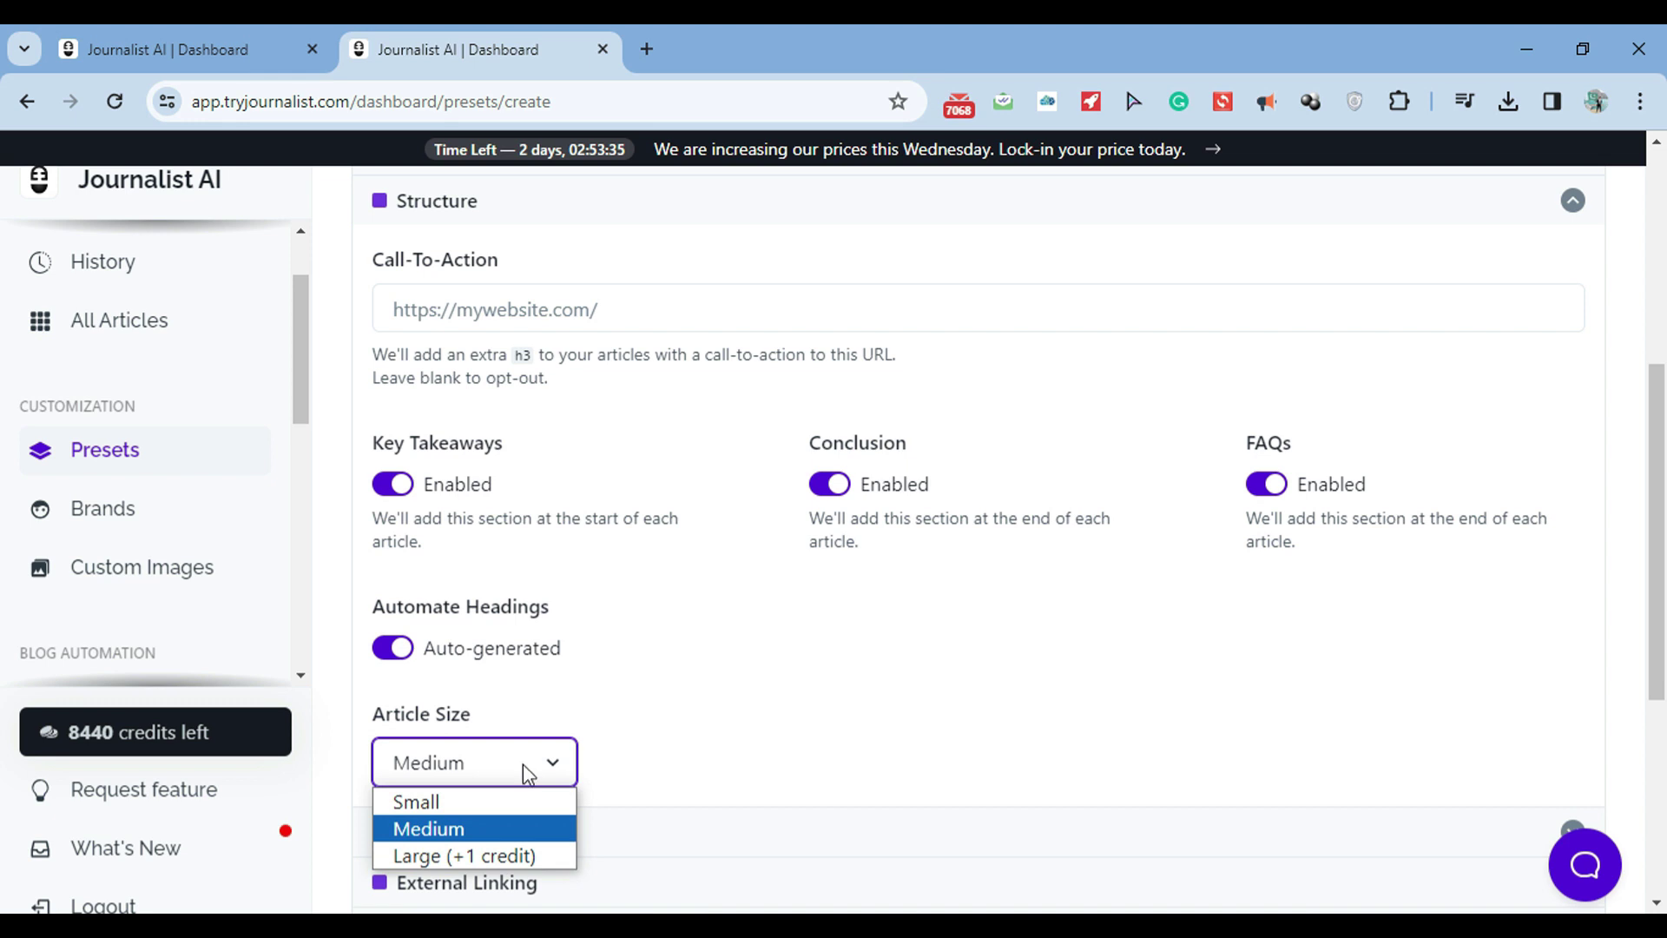
click(430, 829)
scroll(1631, 414, up, 2)
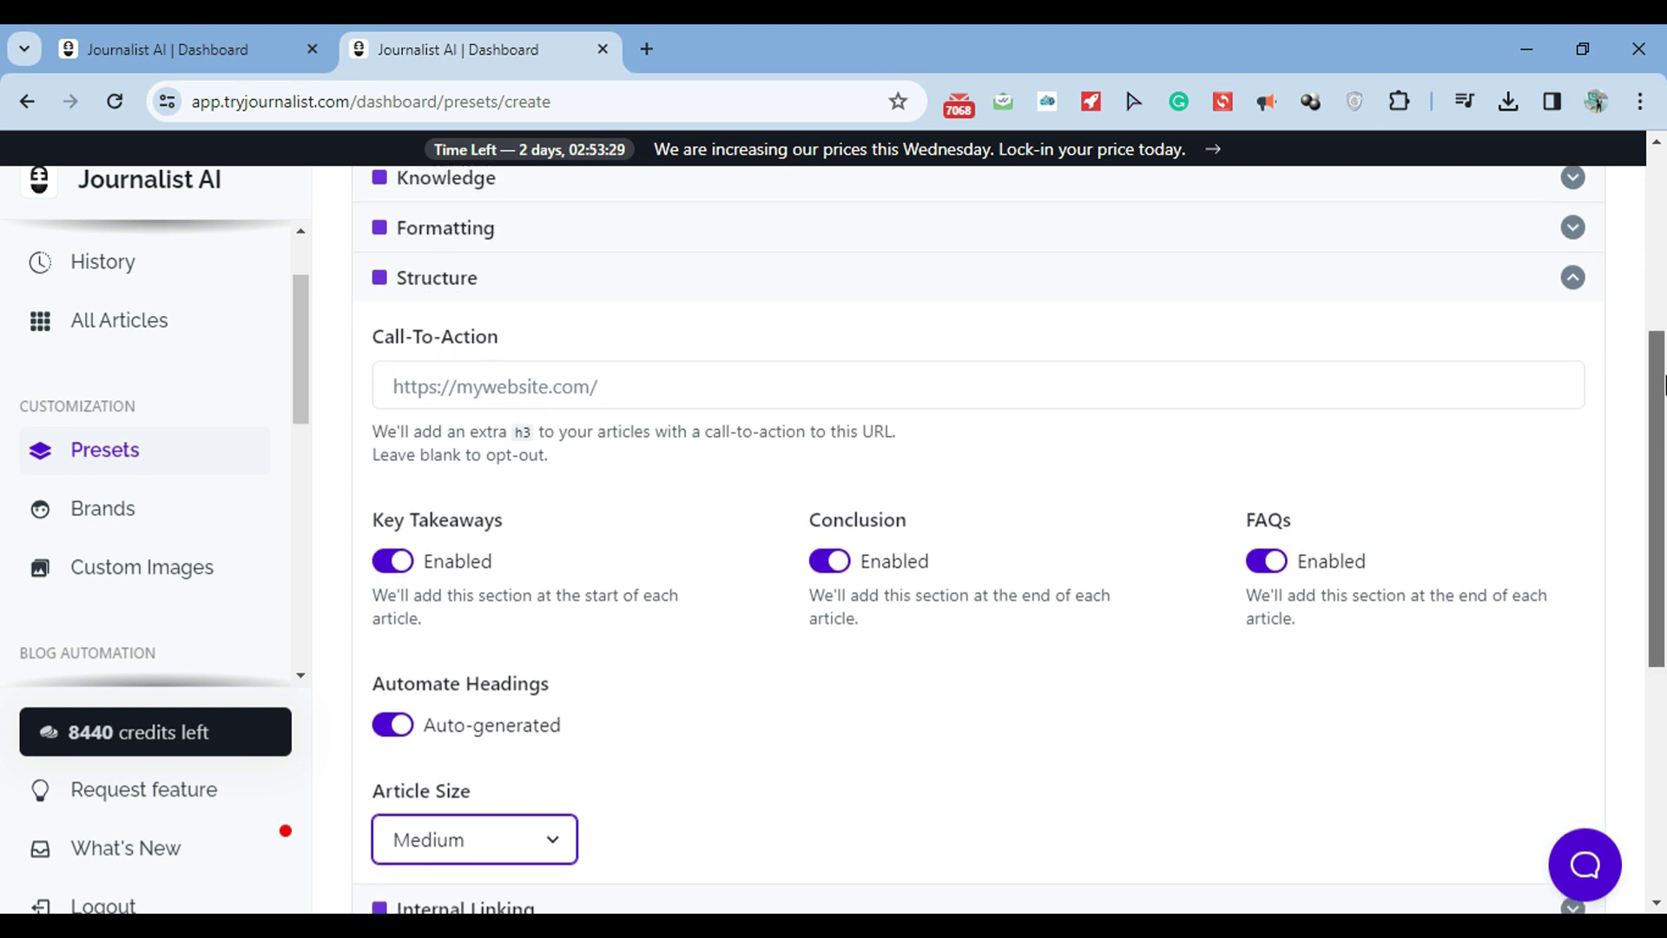
- Turn on Italics in the preset's Formatting settings
click(1558, 376)
click(1542, 341)
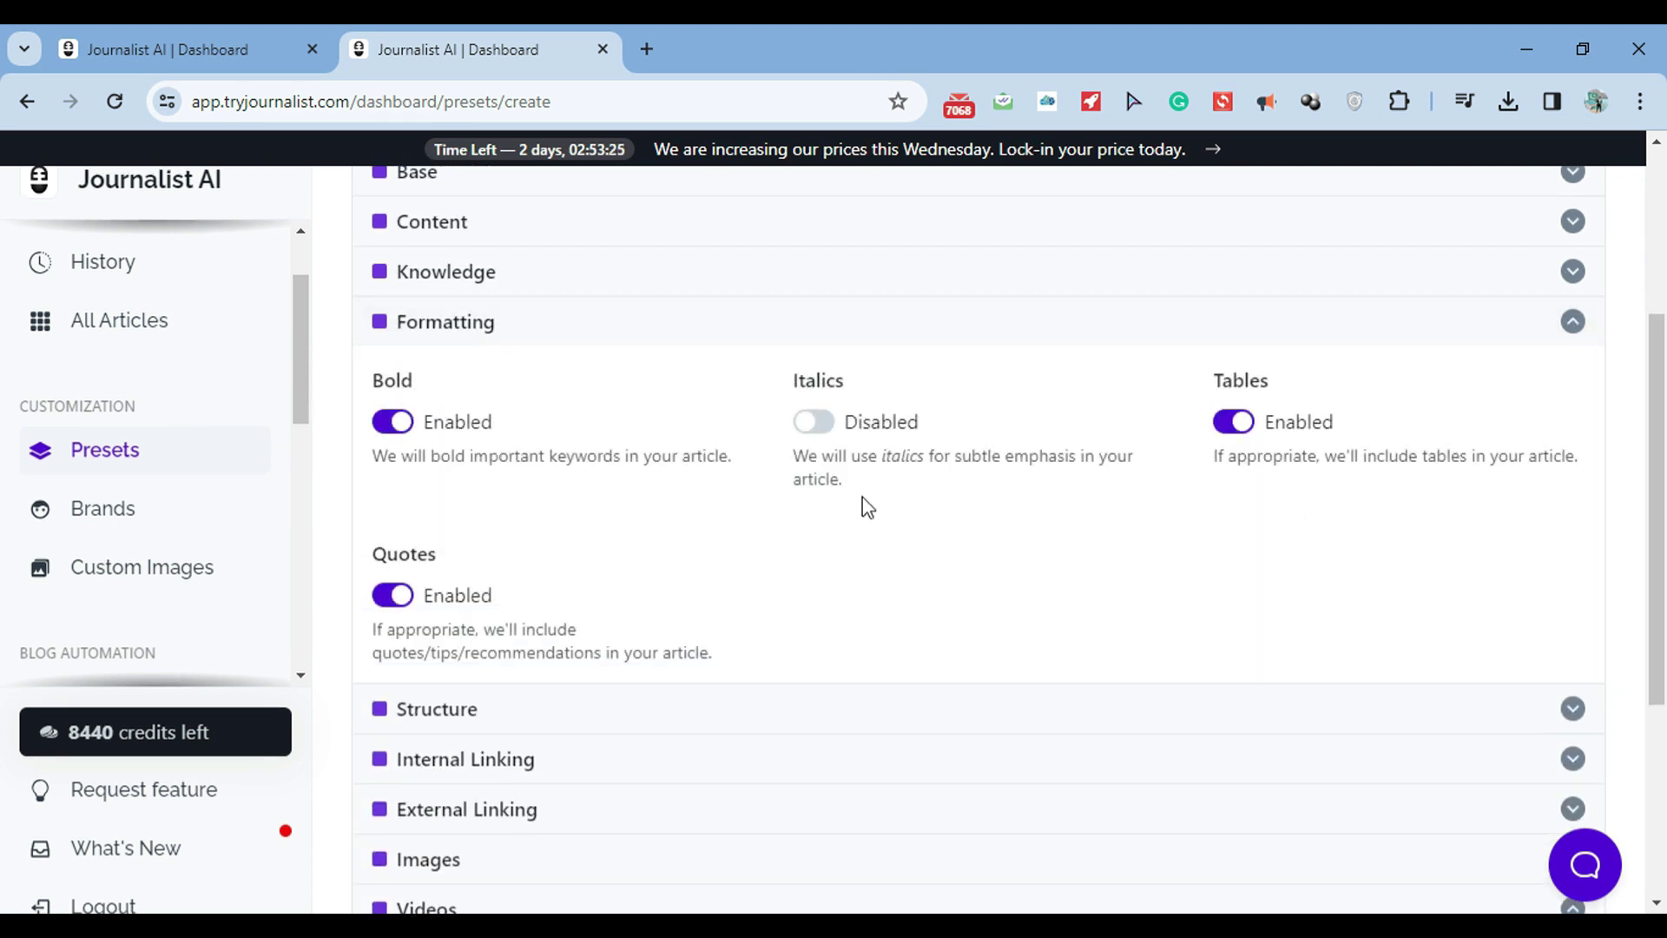
click(810, 422)
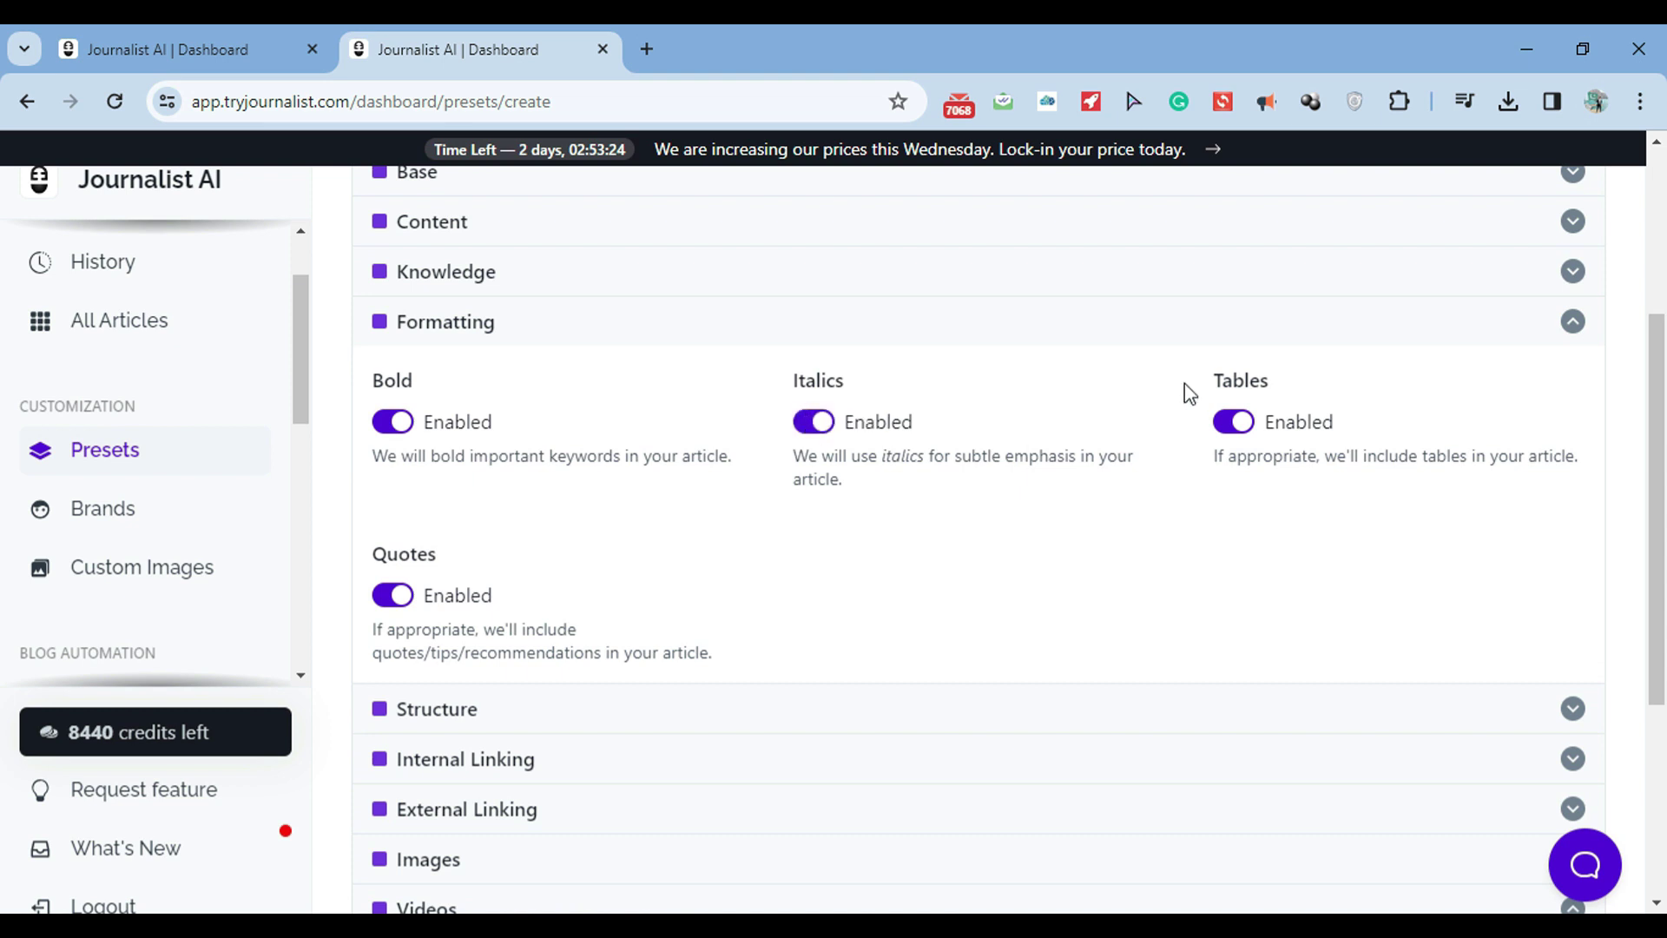
- Enable Connect to Web in the Knowledge settings and collapse Formatting
click(1303, 291)
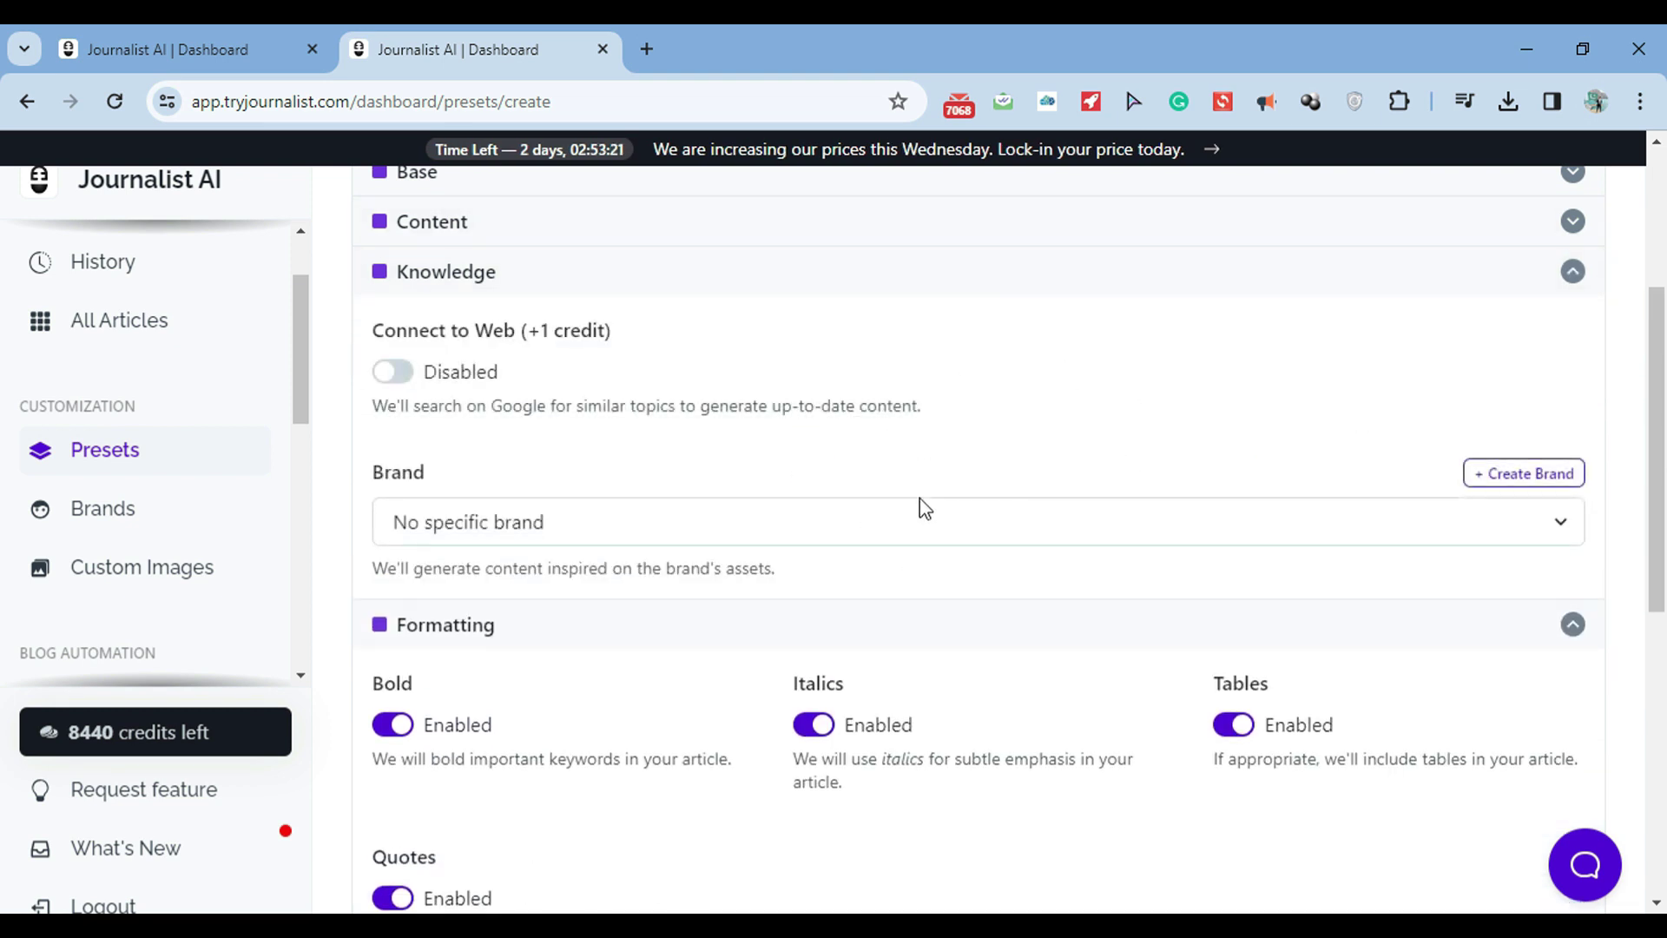
click(393, 372)
scroll(740, 655, up, 2)
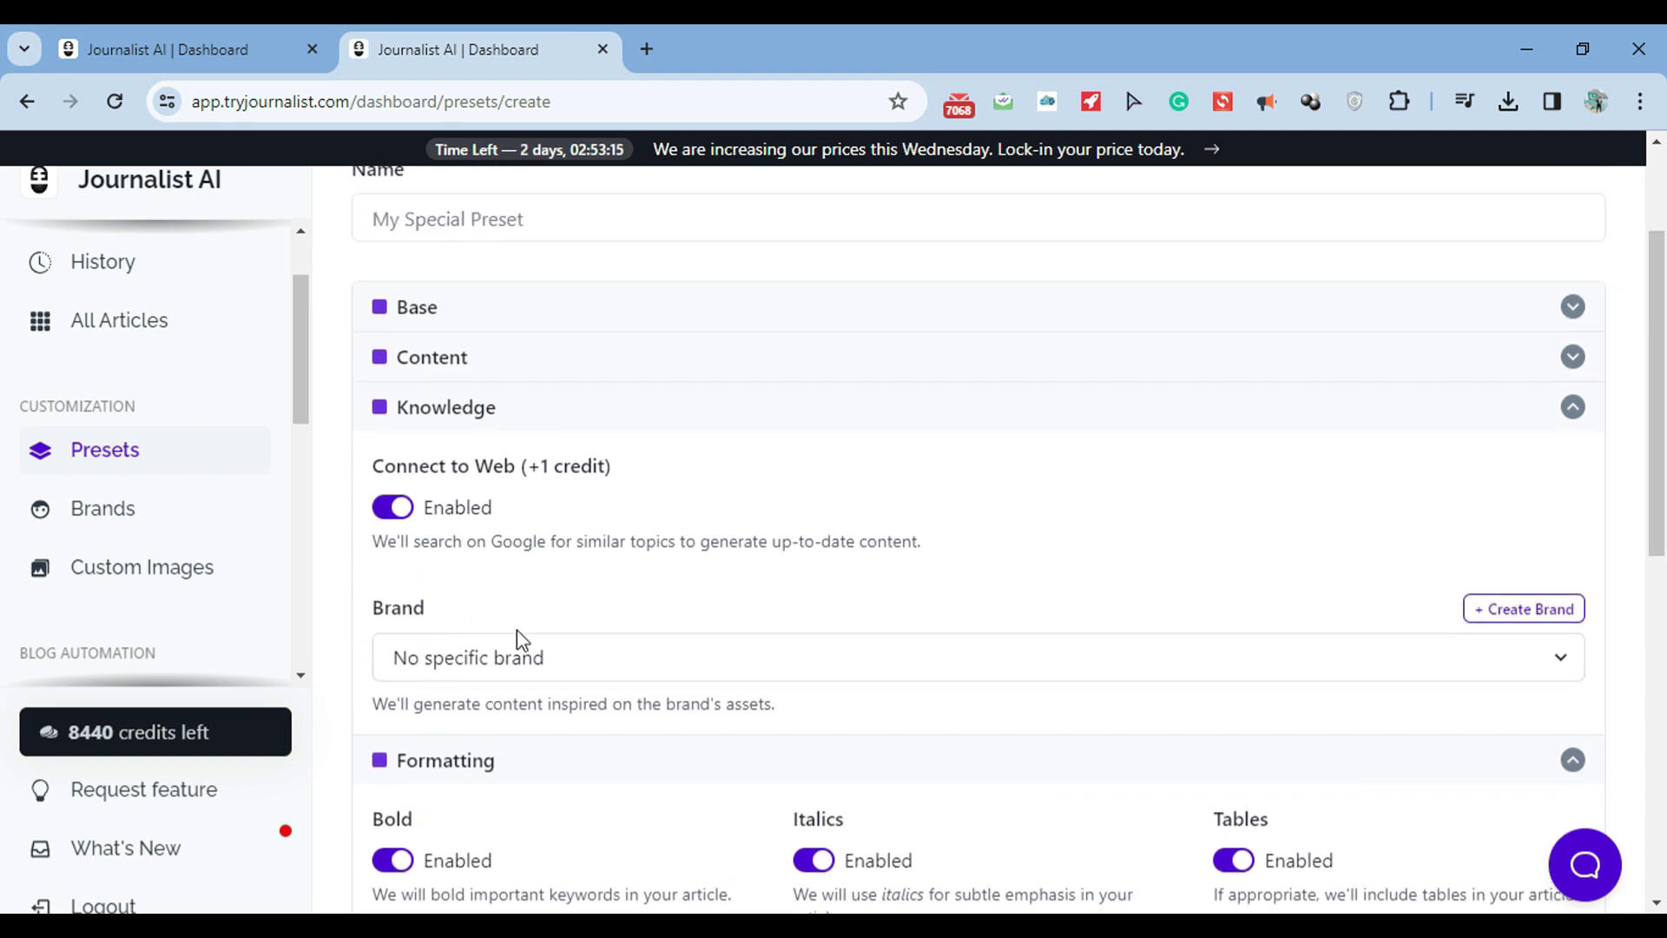
click(489, 764)
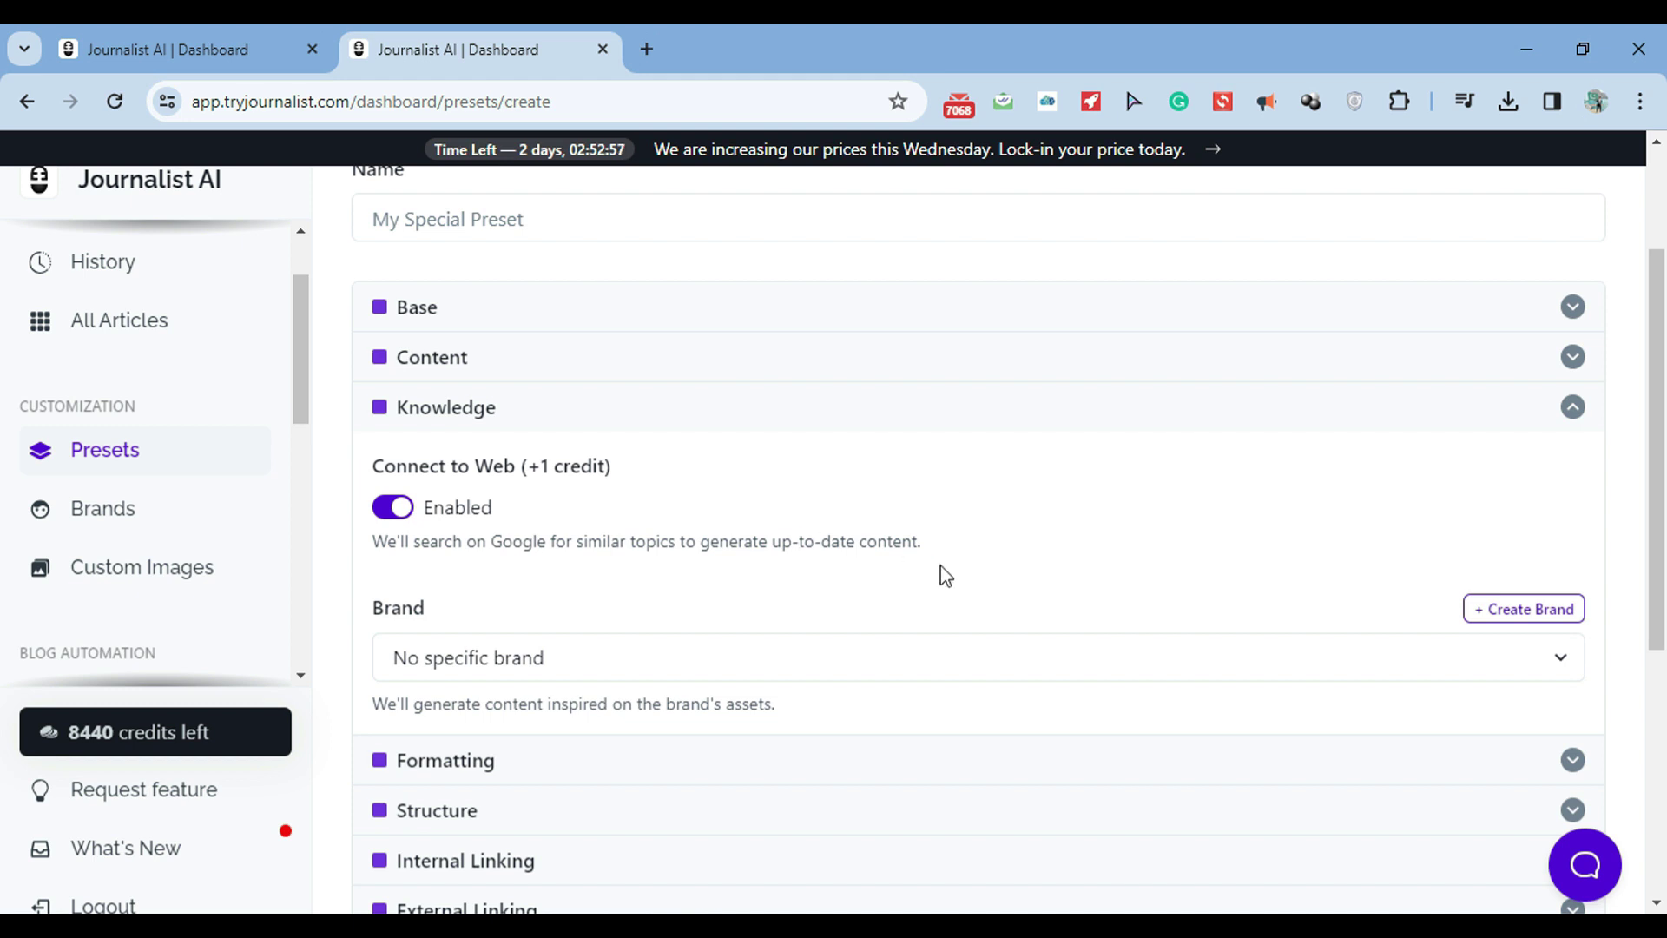
- Set the preset's Target Country to United States in the Content settings
click(989, 429)
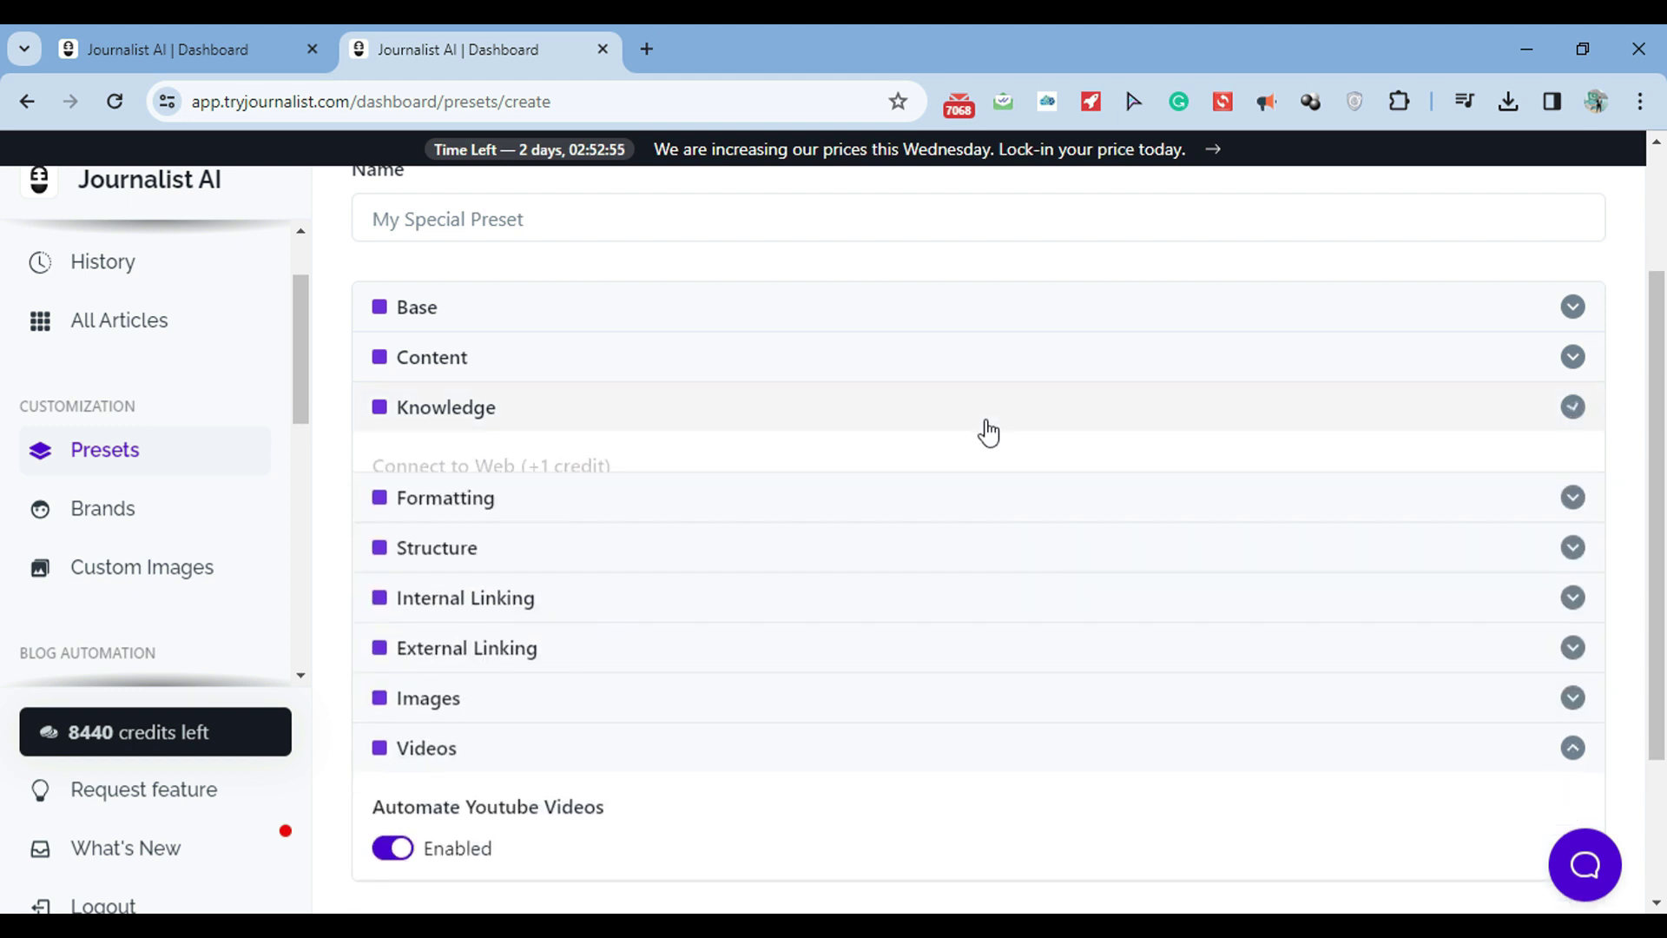
click(840, 356)
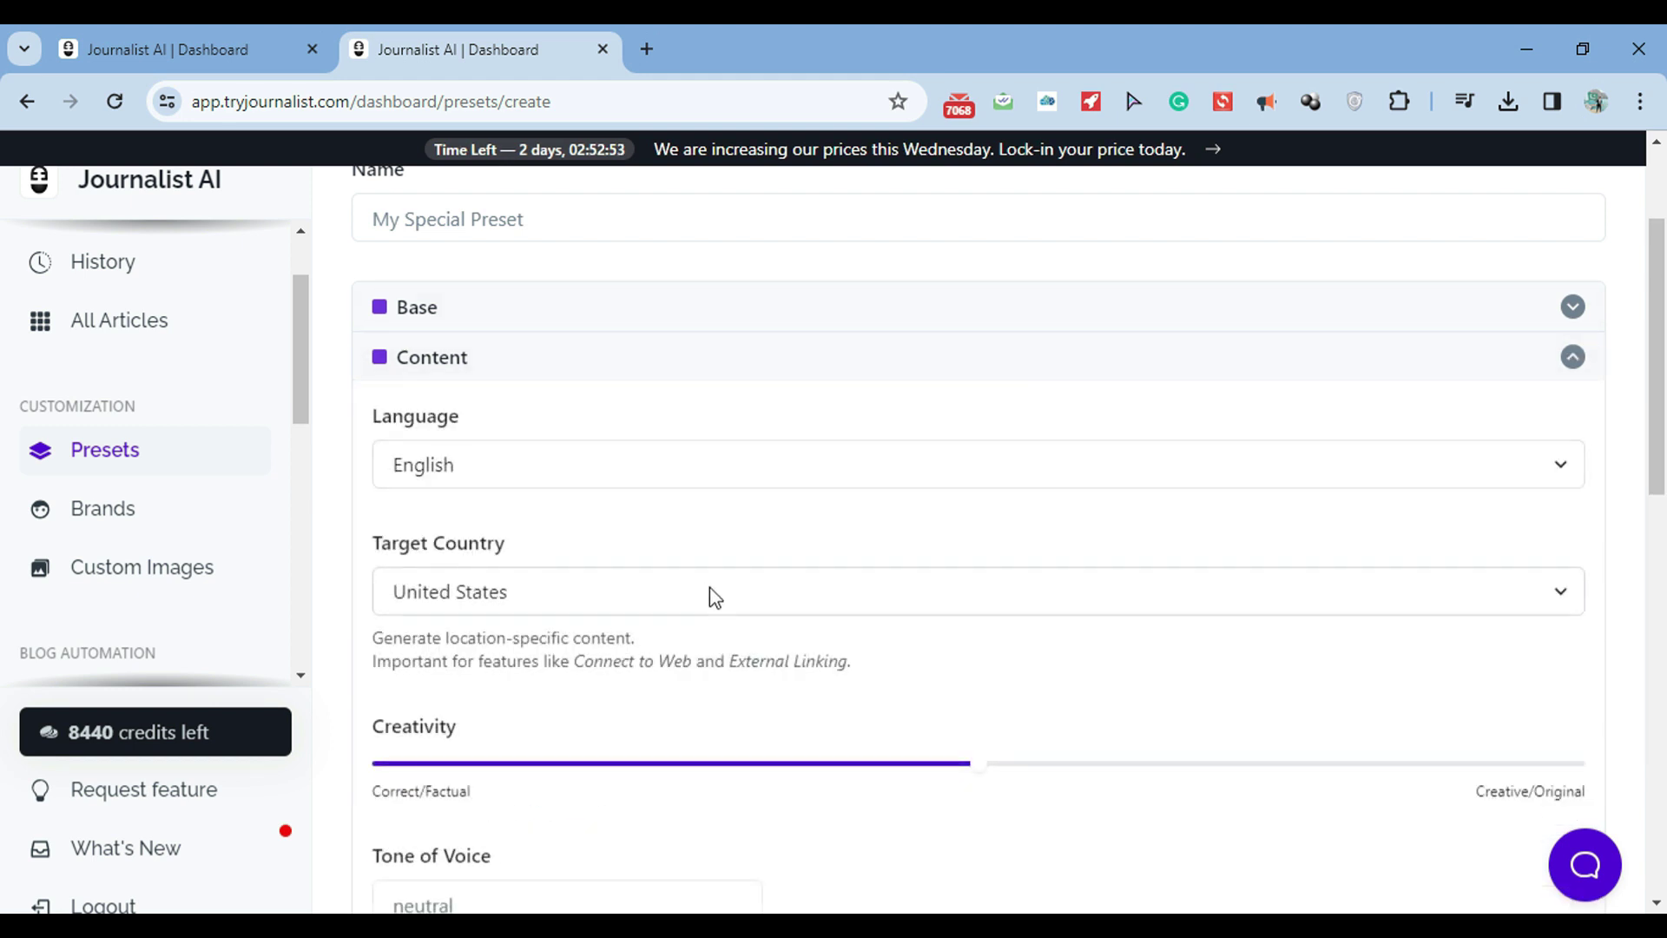
click(799, 590)
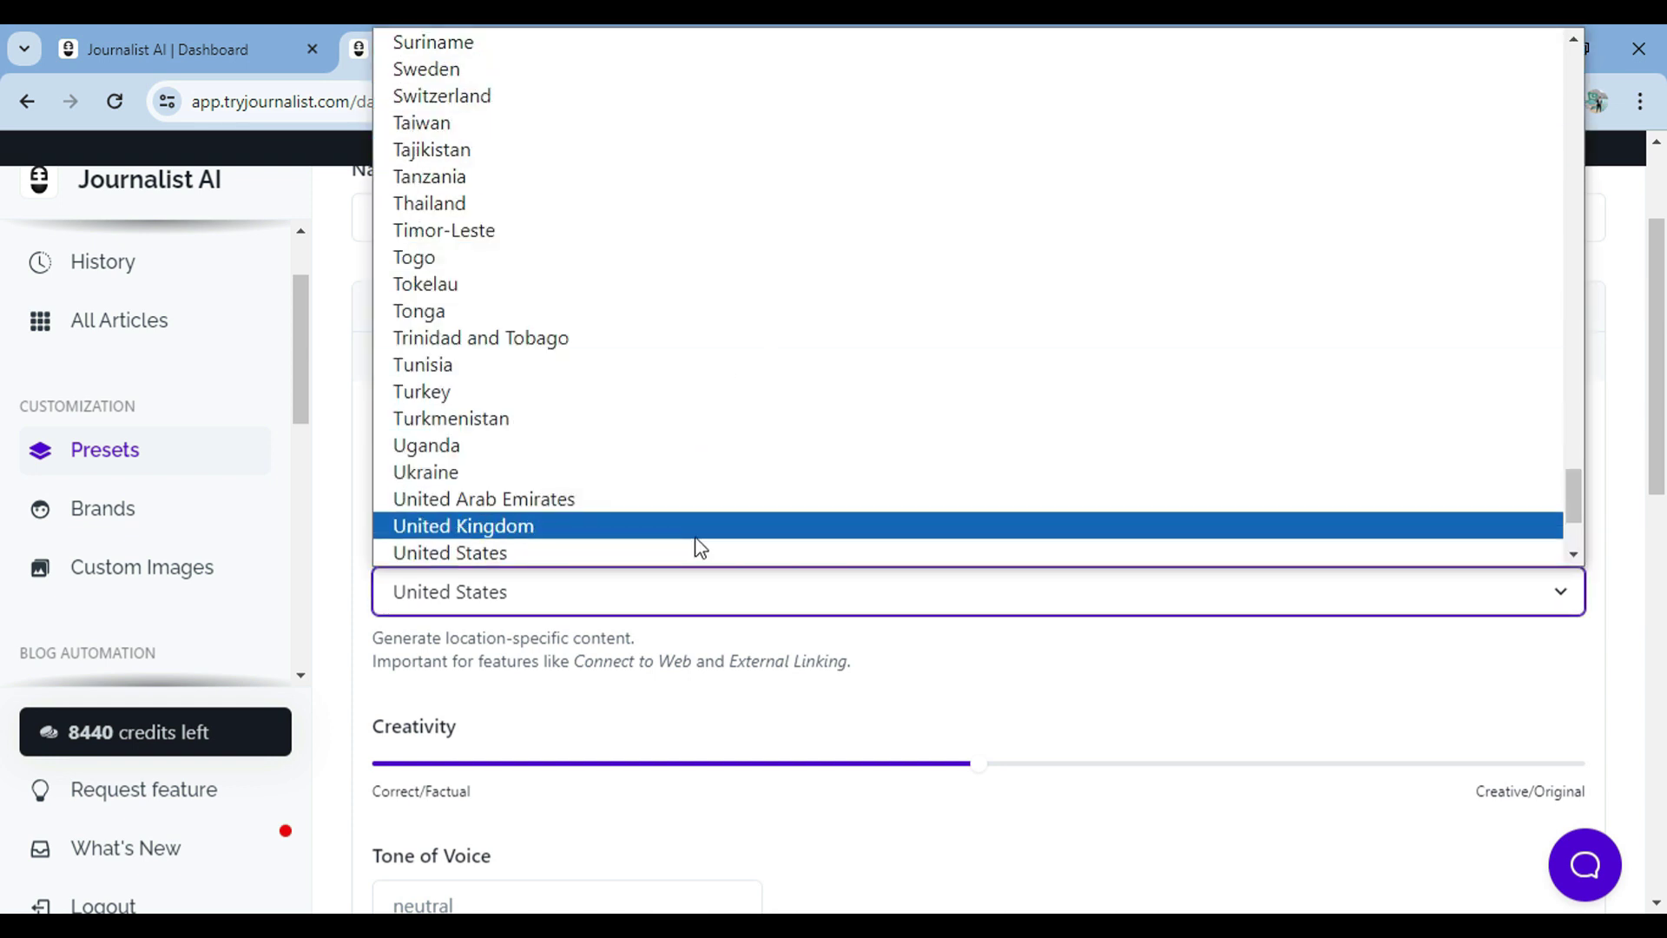
key(Down)
key(Down)
key(Down)
key(Down)
key(Down)
key(Down)
key(Down)
key(Down)
key(Down)
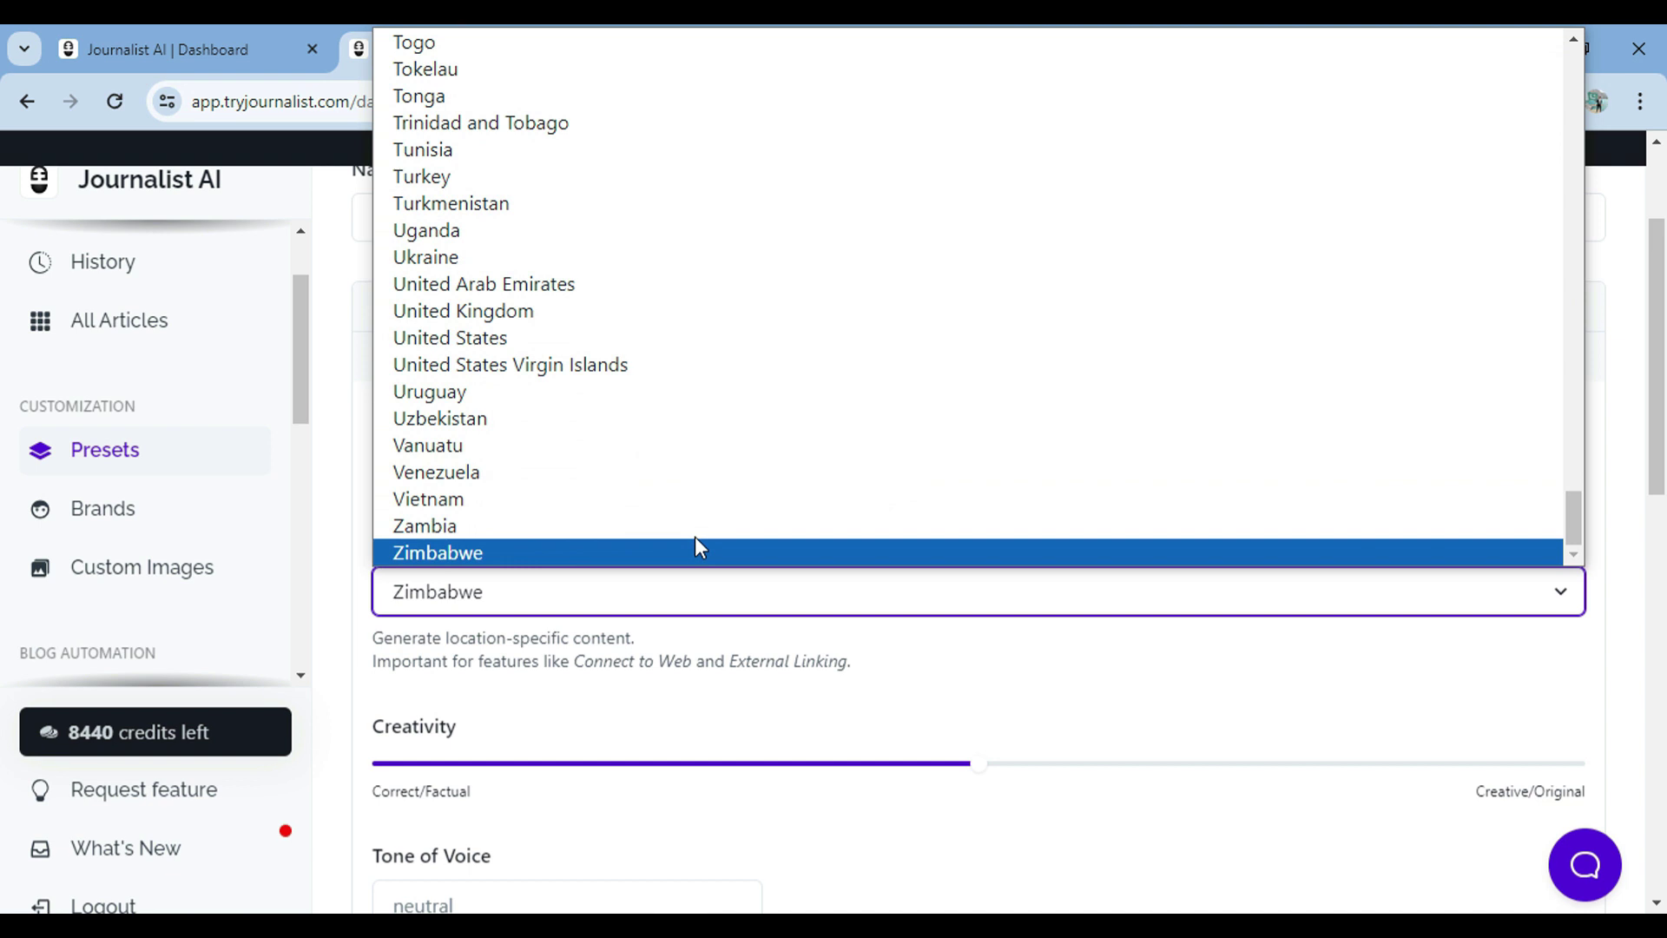
key(Up)
key(Up)
key(Up)
key(Up)
key(Up)
key(Up)
key(Up)
key(Up)
key(Up)
key(Up)
key(Up)
key(Up)
key(Up)
key(Up)
key(Down)
key(Down)
key(Down)
key(Down)
key(Down)
key(Down)
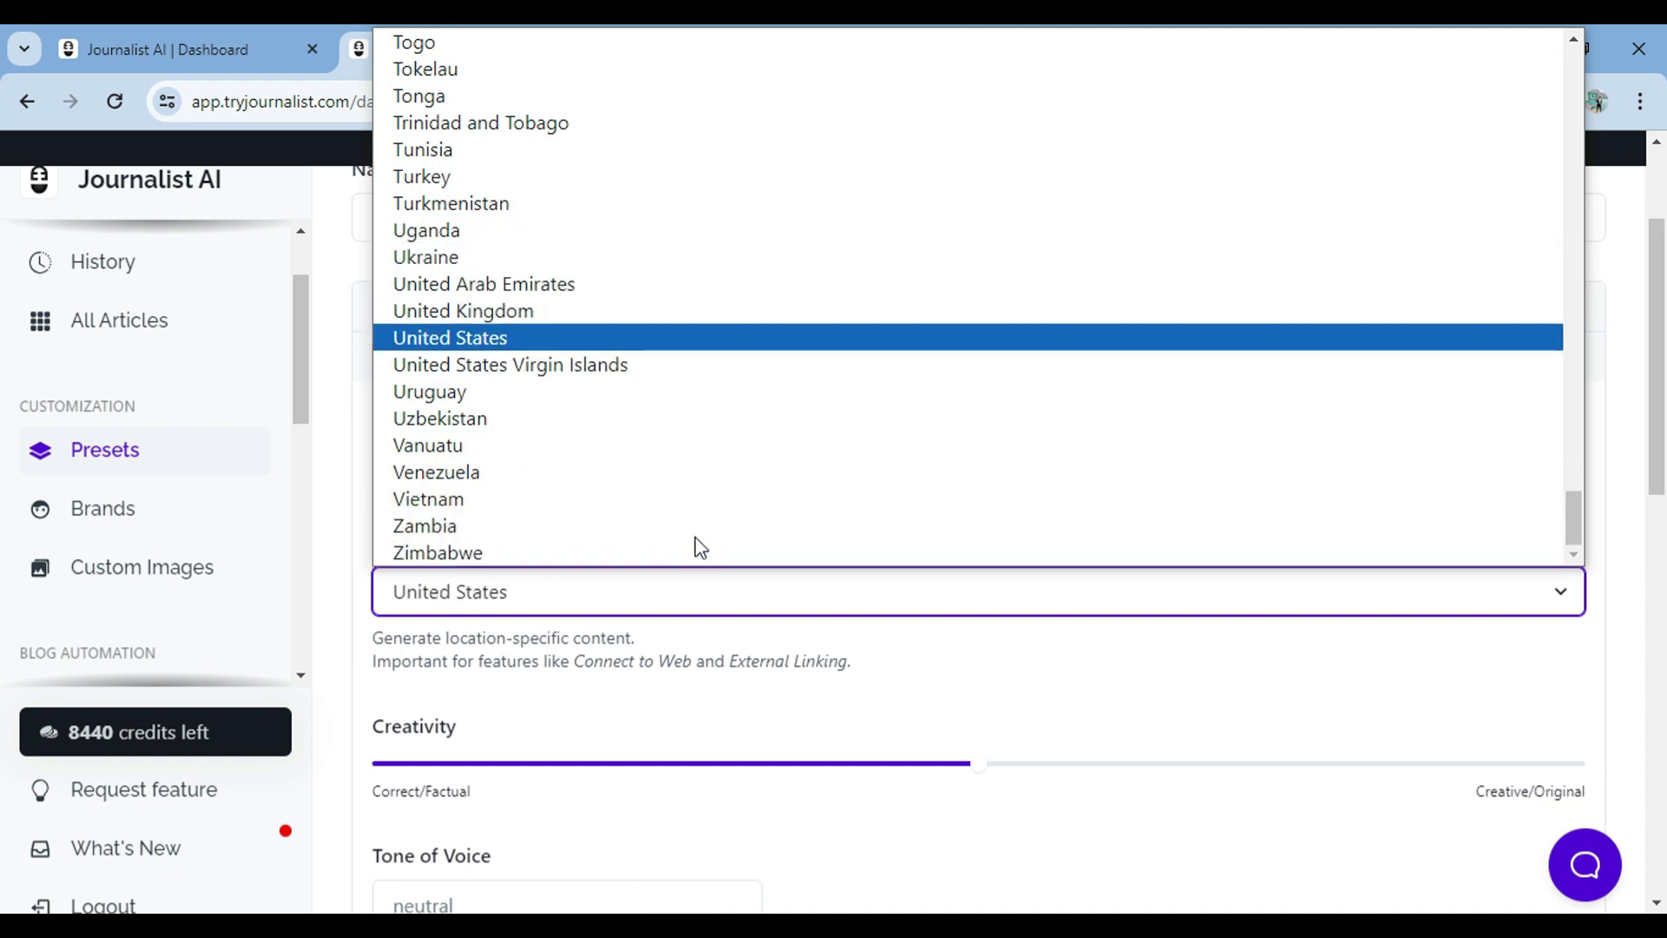
key(Return)
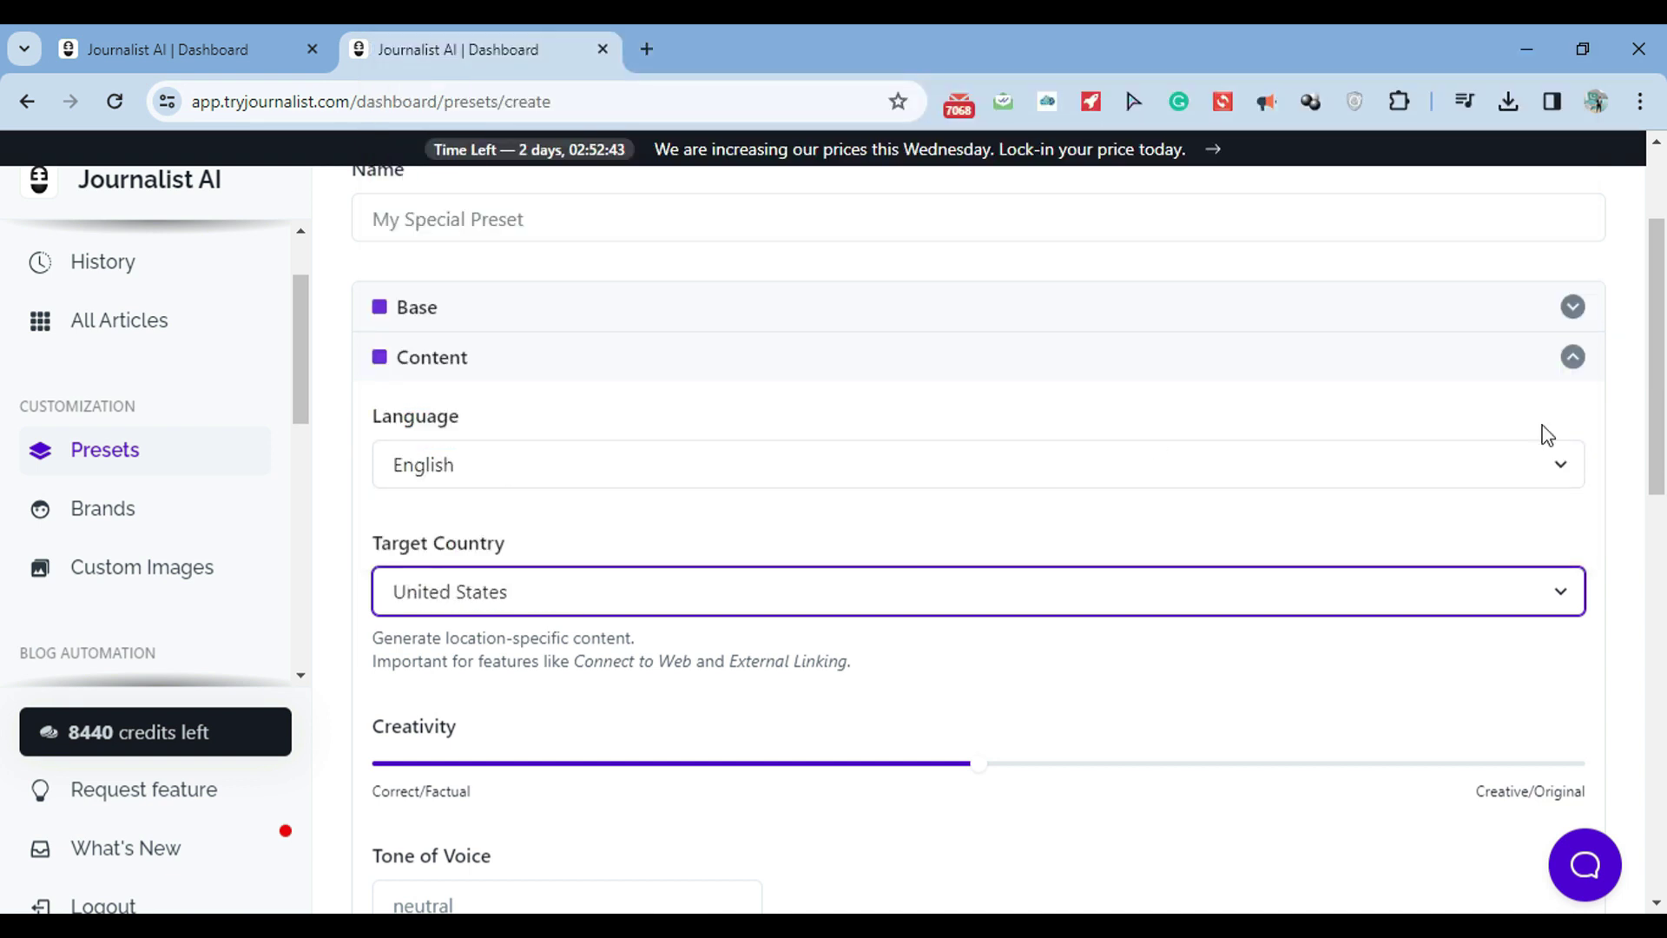
scroll(886, 544, down, 1)
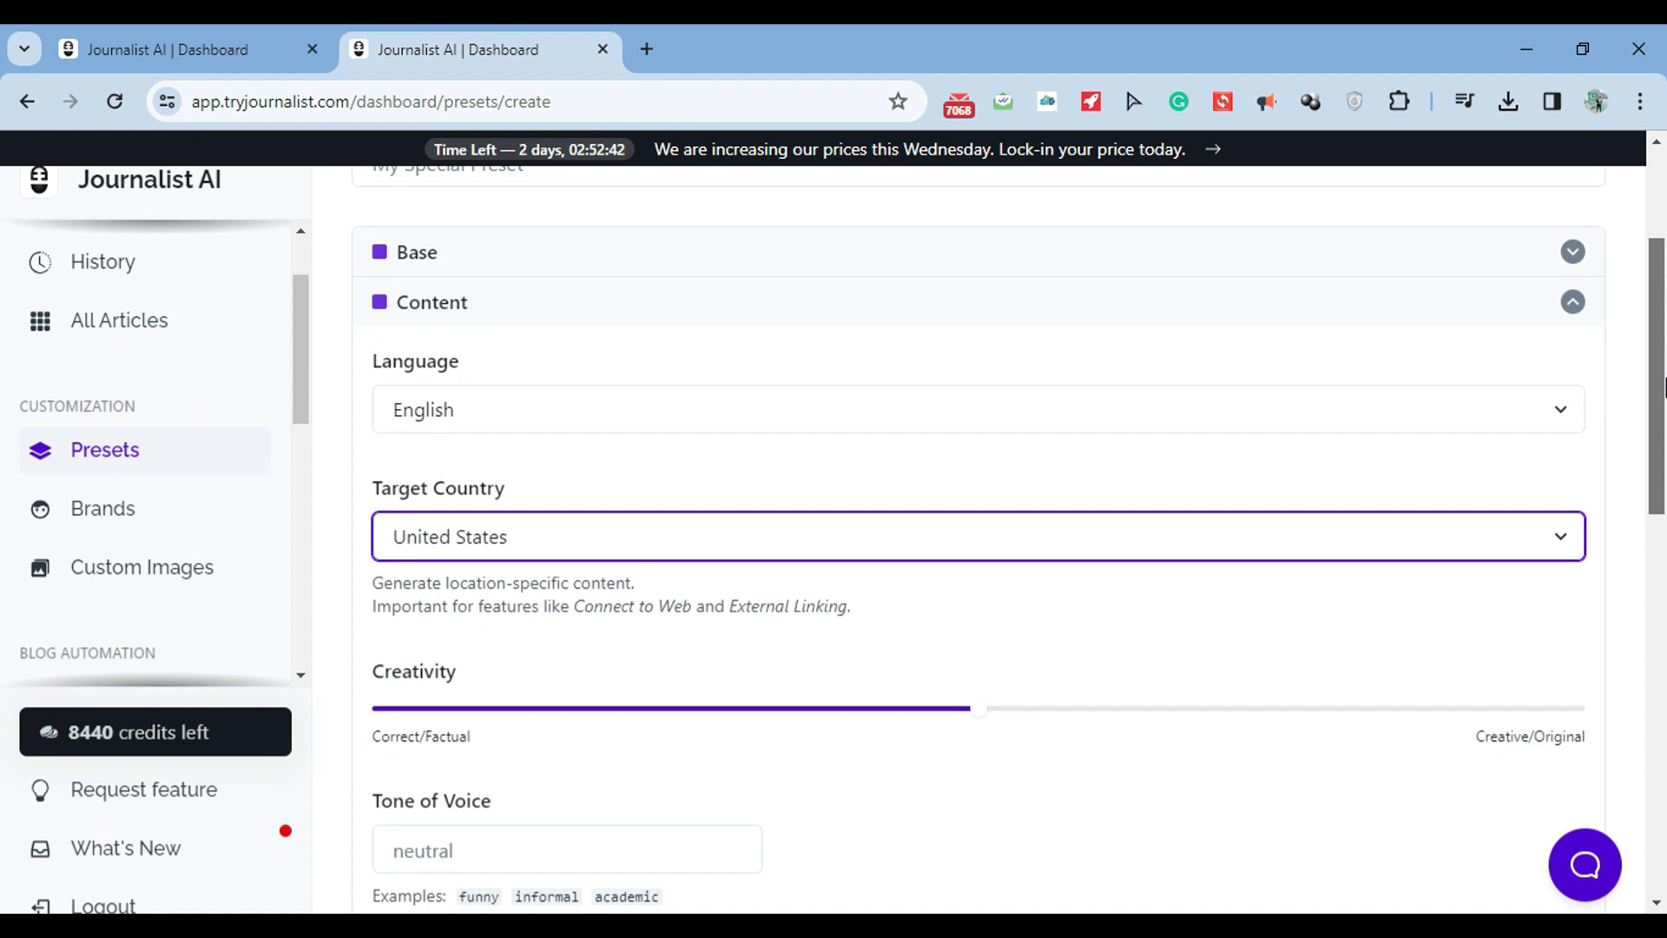
- Keep the preset's Language at English and scroll down to the Videos section
click(571, 405)
click(571, 405)
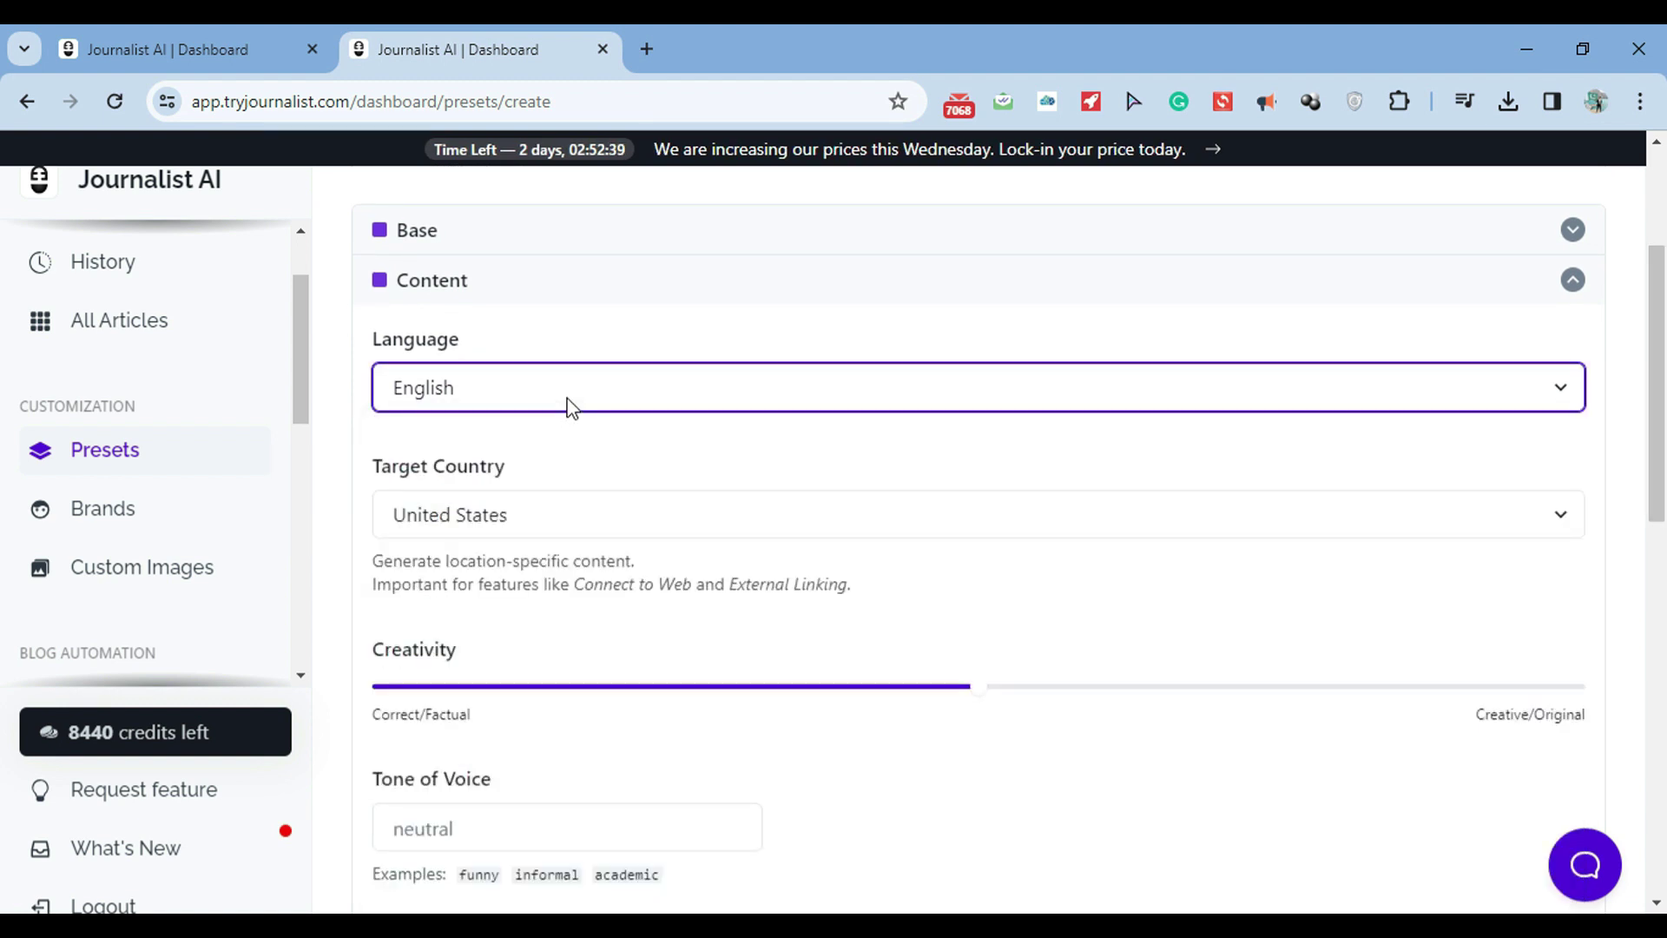
click(778, 402)
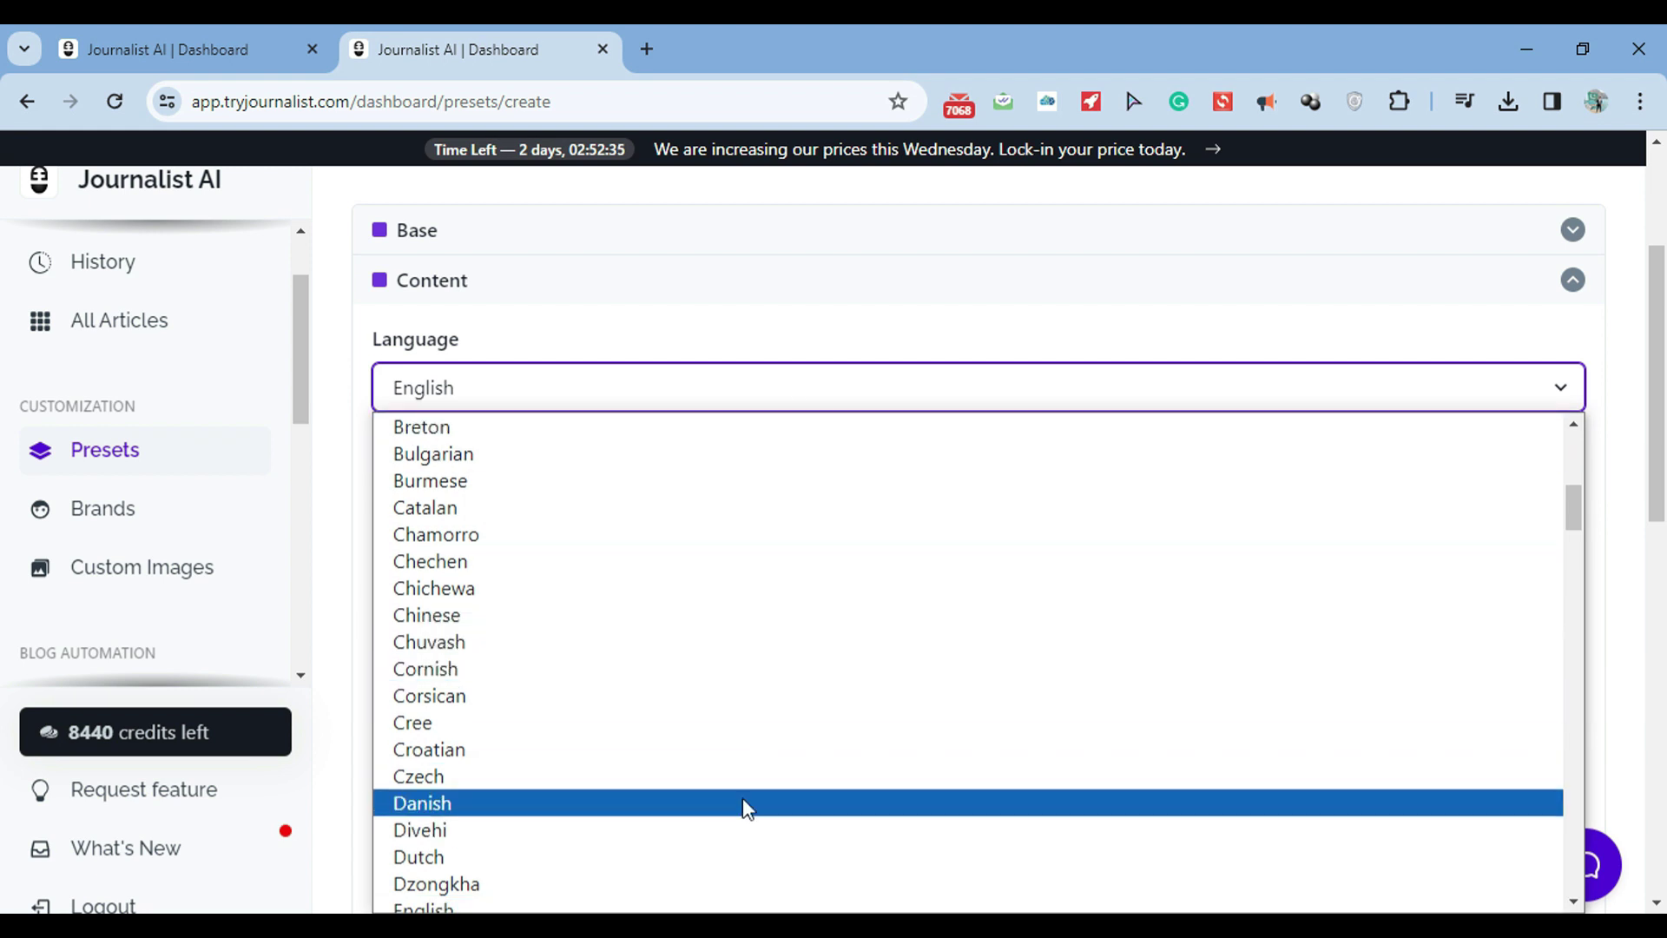
click(690, 894)
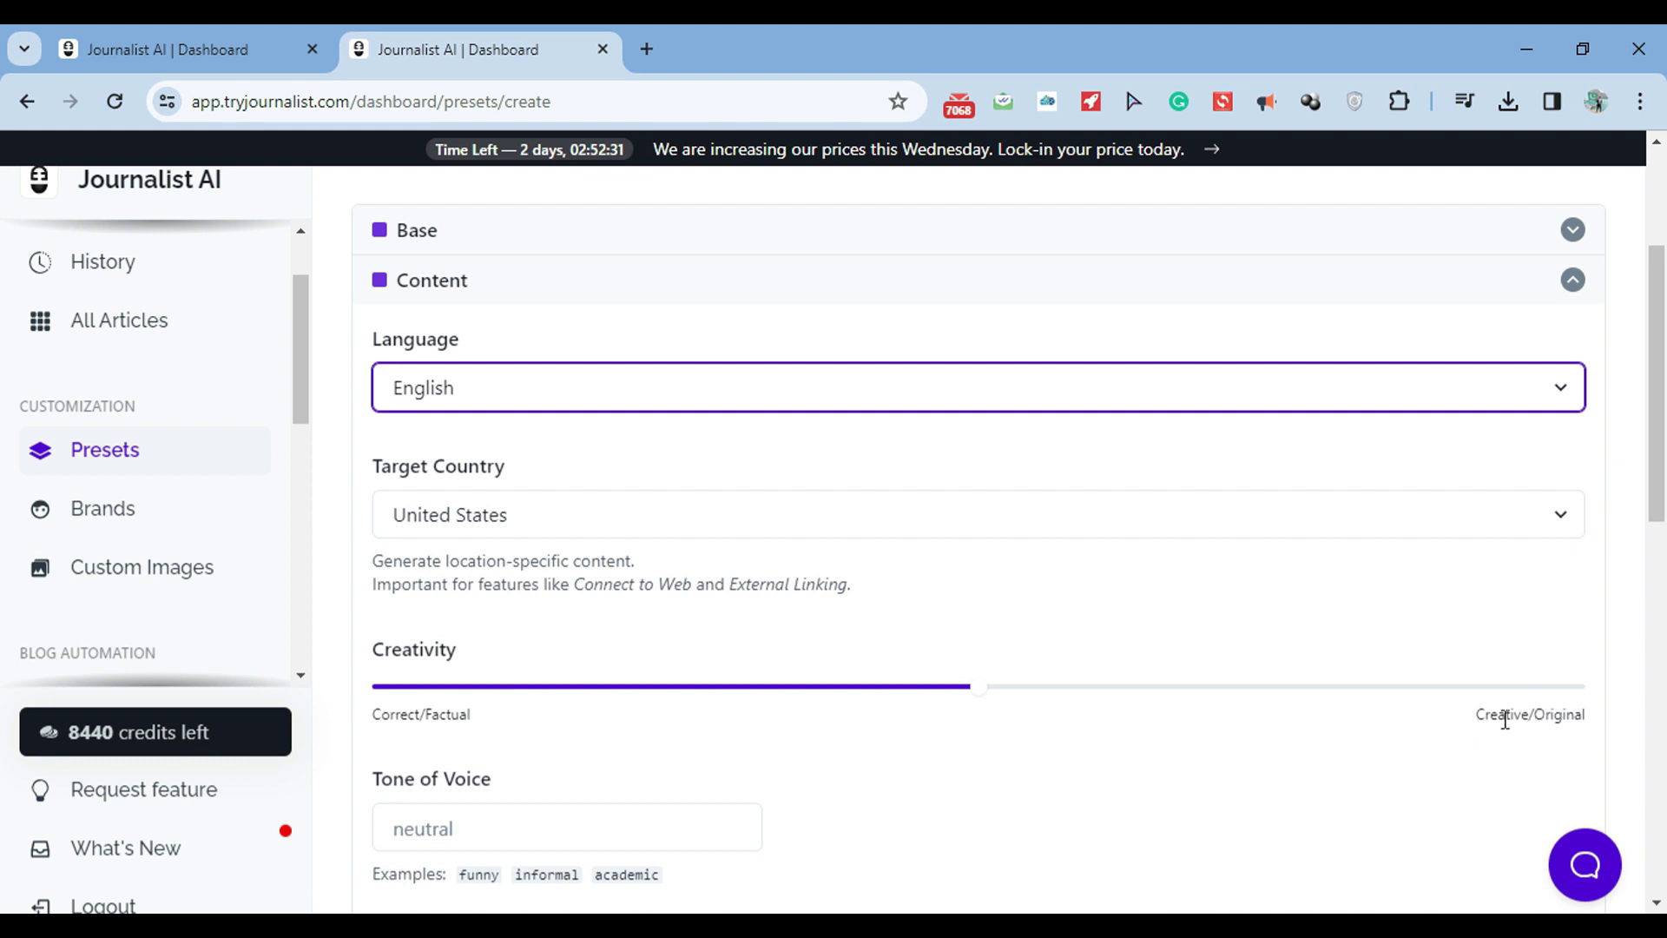
scroll(1663, 518, down, 4)
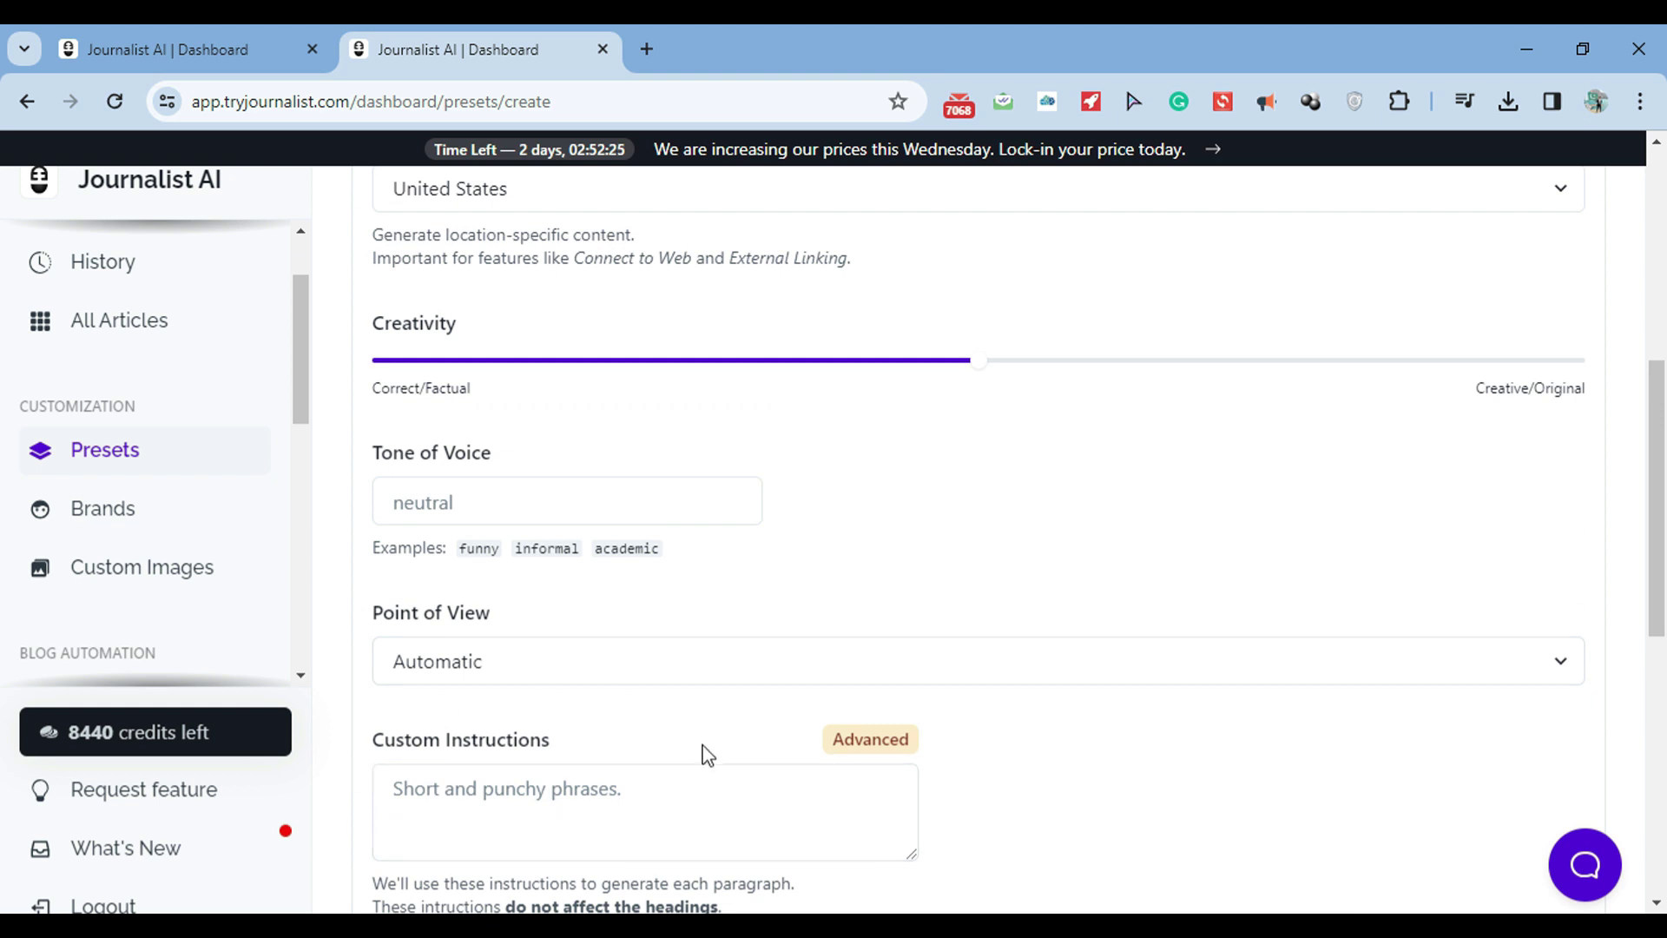
drag(1663, 533, 1663, 373)
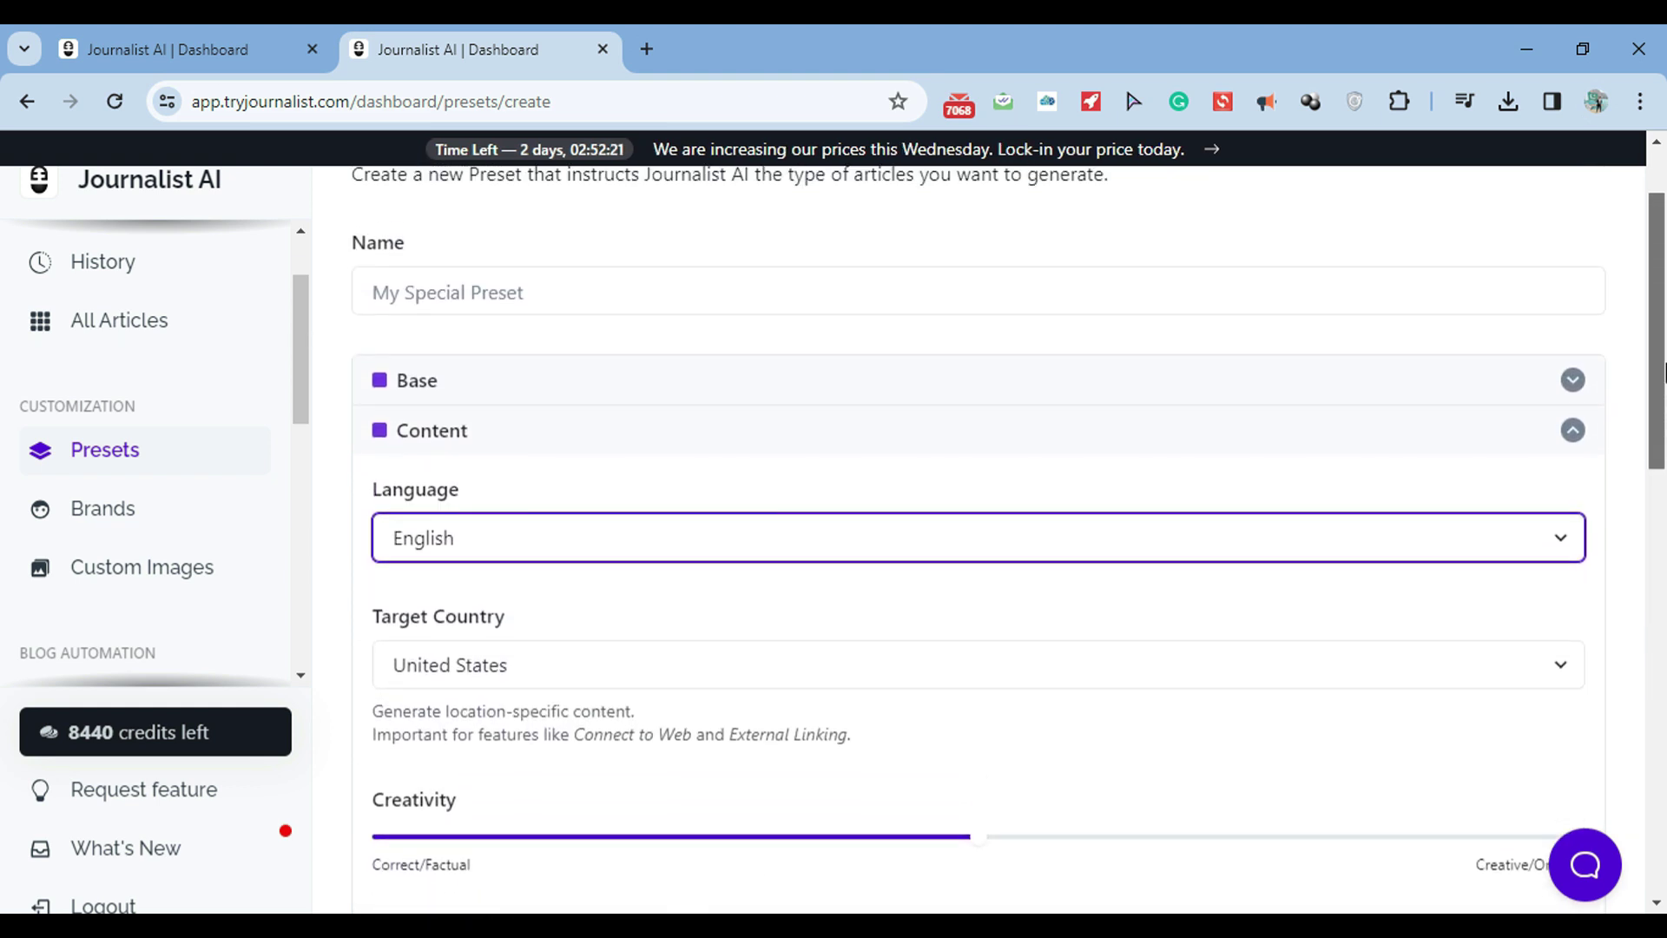
- Switch the preset's Generation Mode to Keyword Monitor, then go to Keyword Monitors
click(1450, 445)
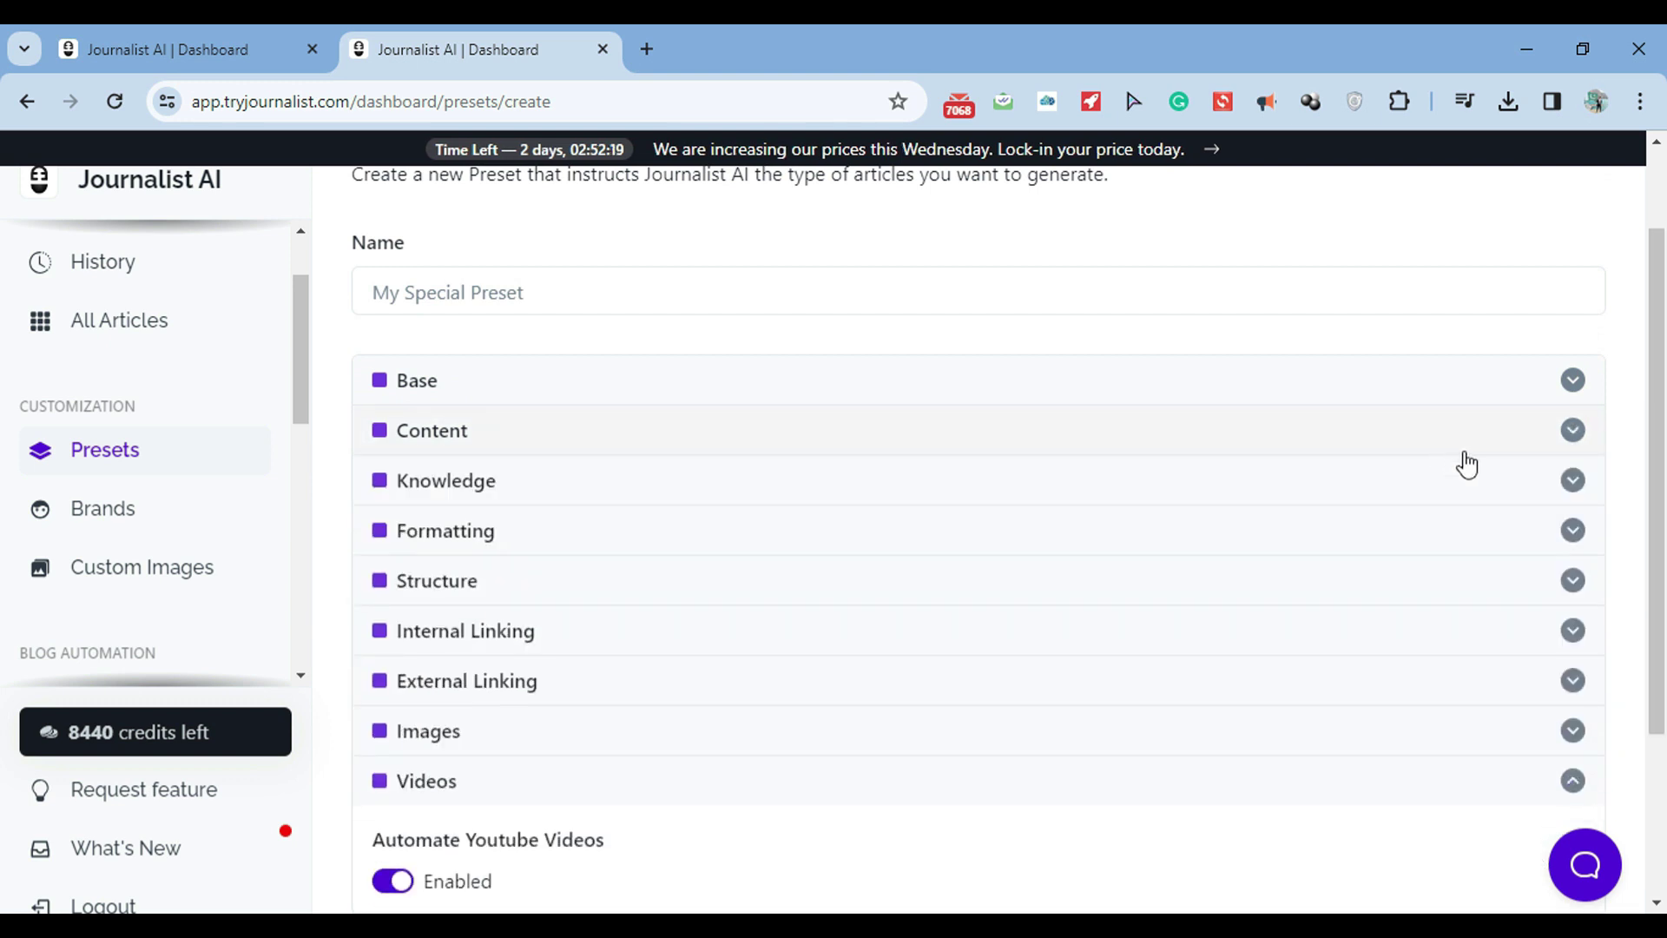
click(1399, 380)
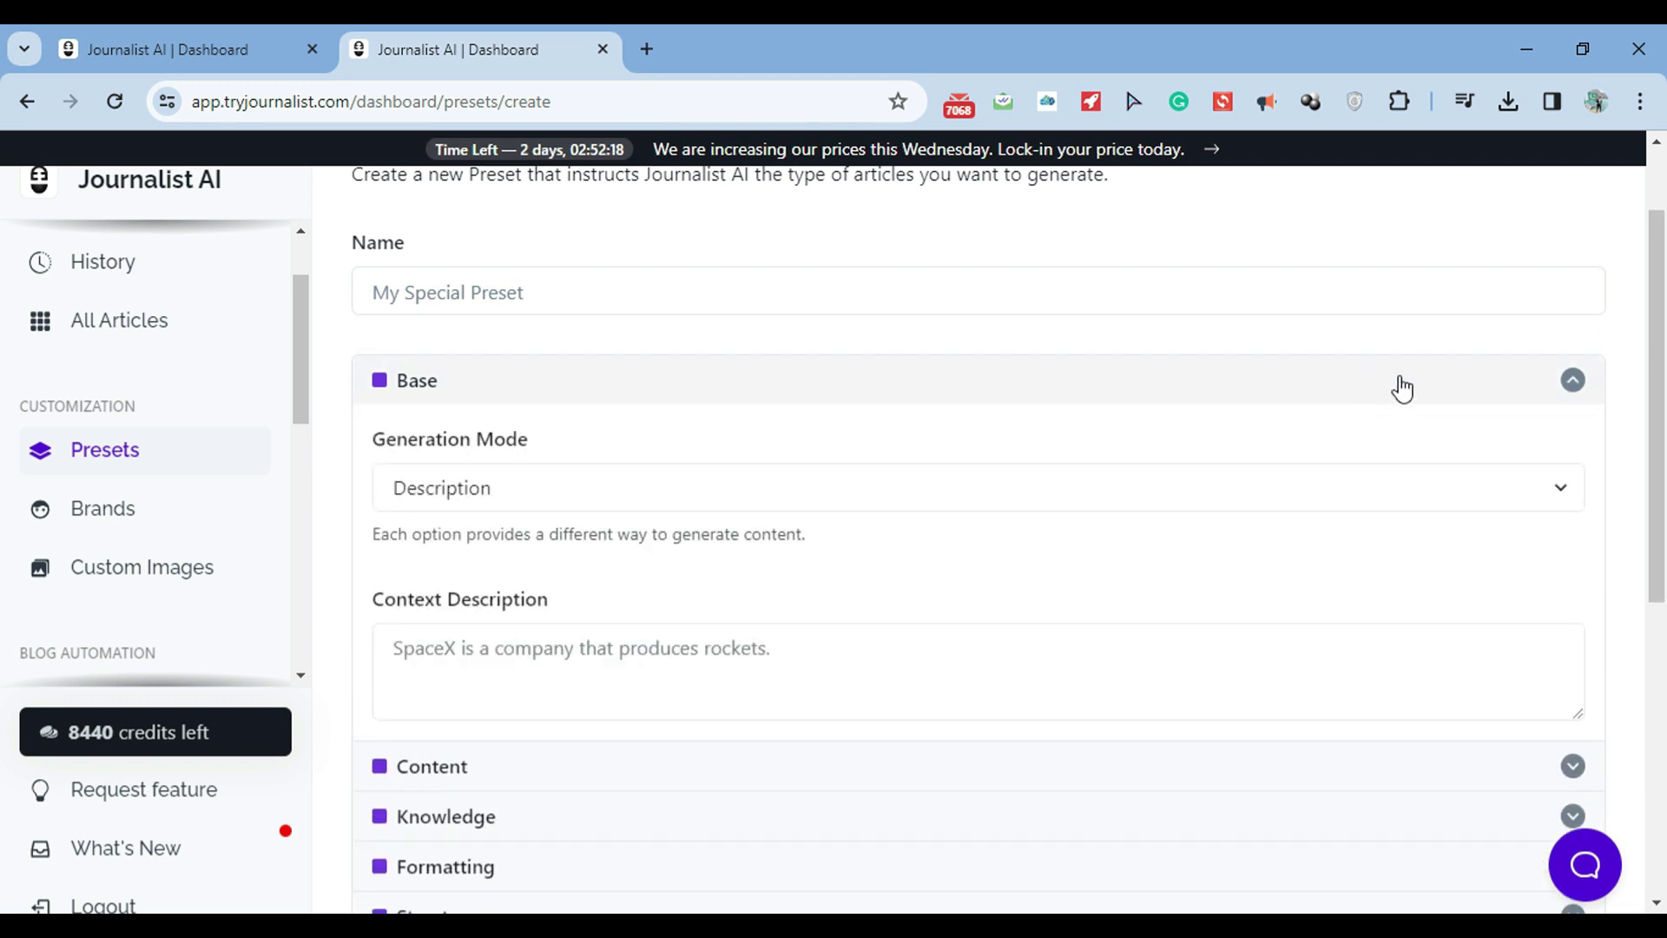
click(863, 507)
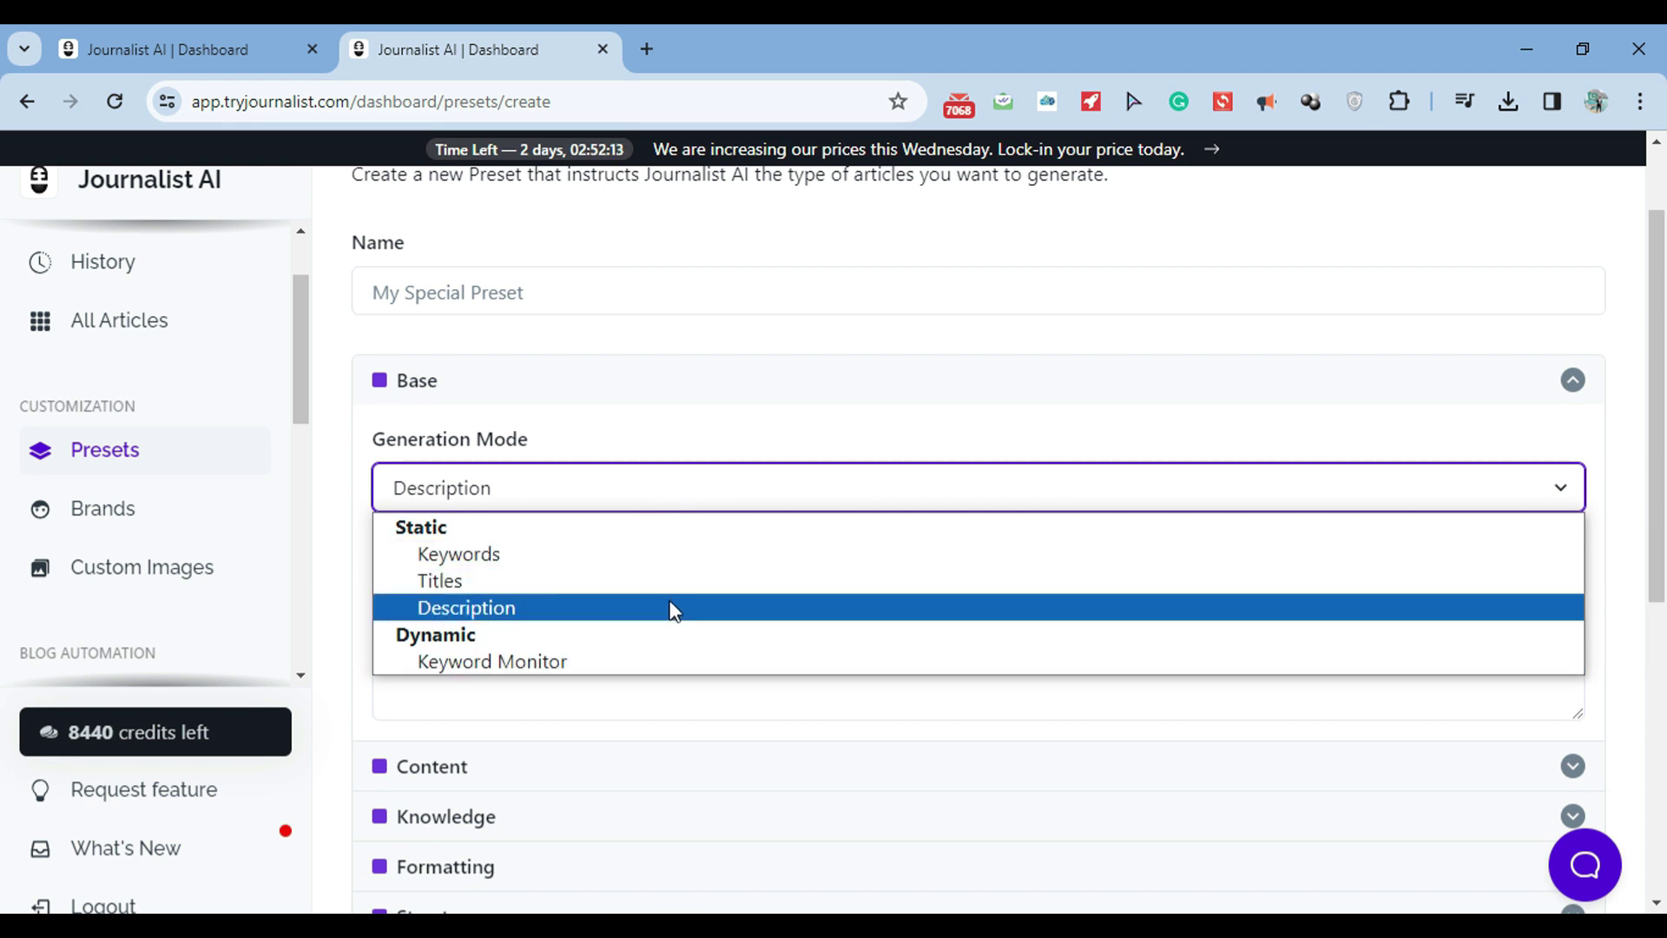
click(638, 665)
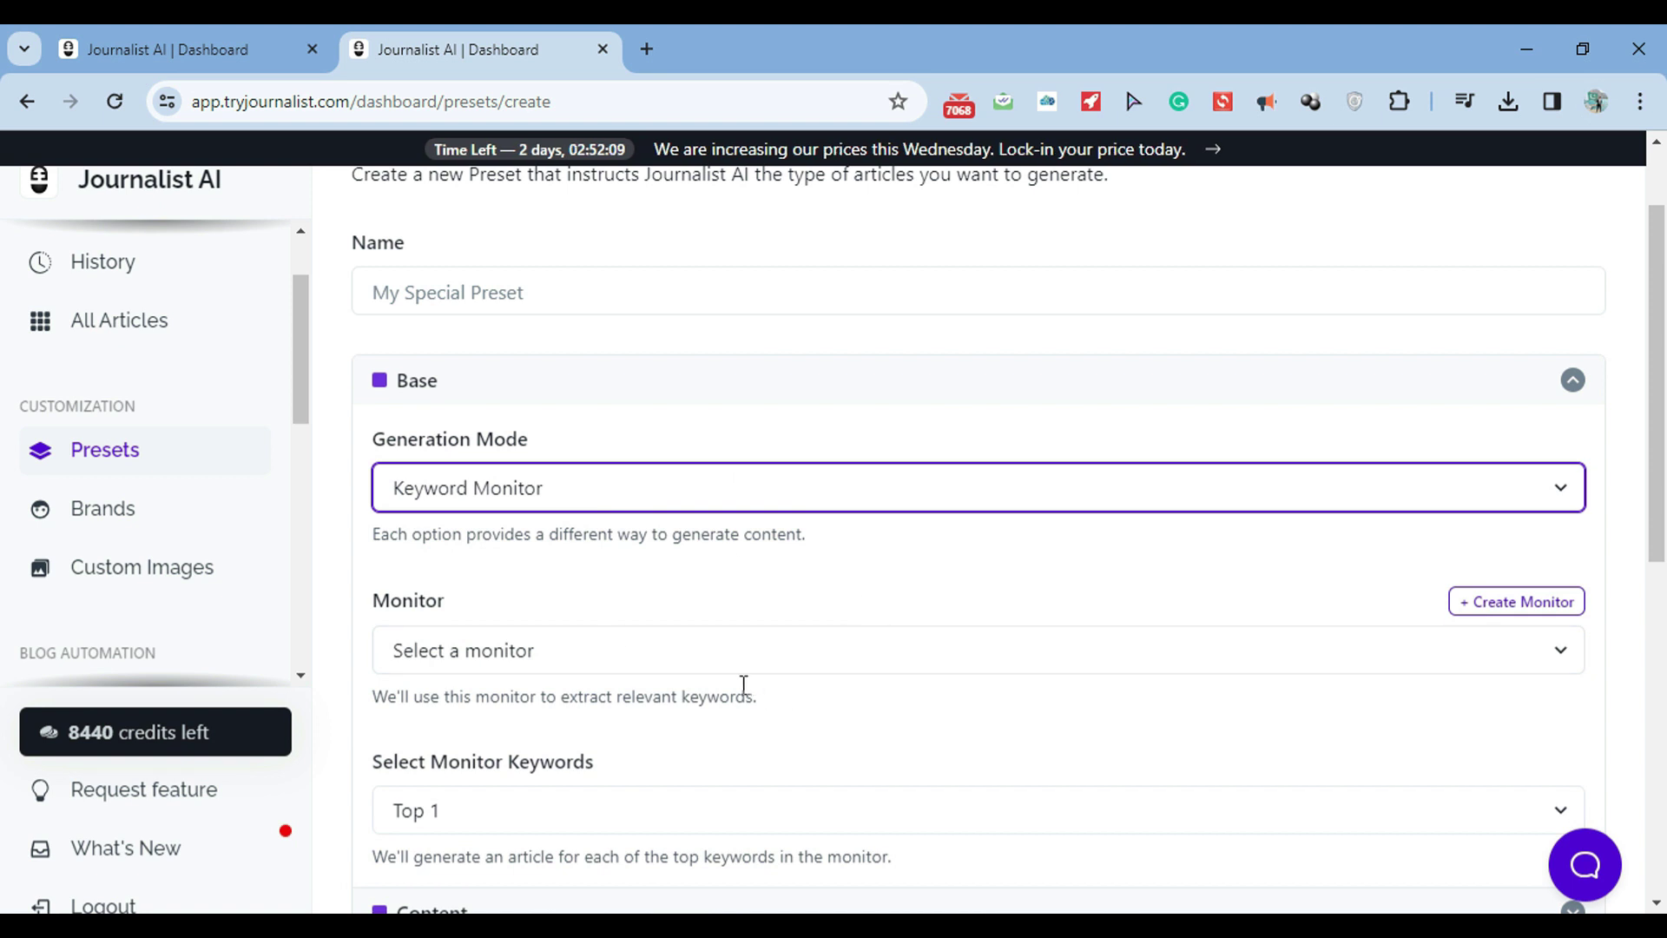
drag(311, 388, 311, 556)
click(191, 401)
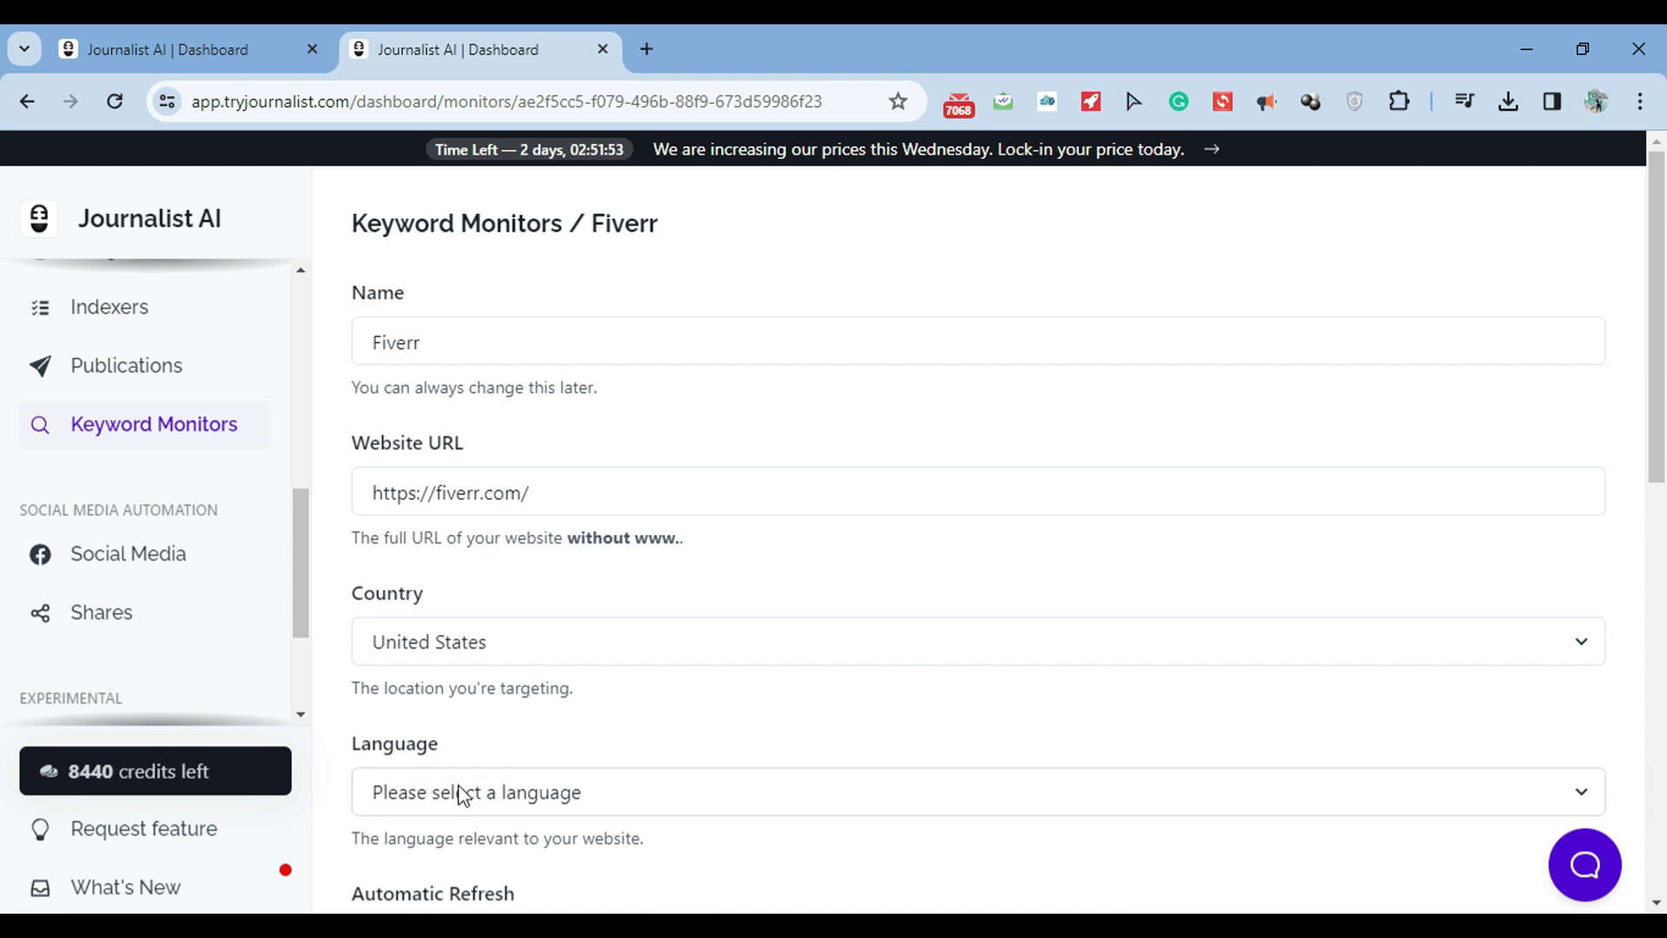
- Review the Fiverr monitor's Last Suggestions keywords, then go to the Indexers page
drag(1652, 358, 1652, 491)
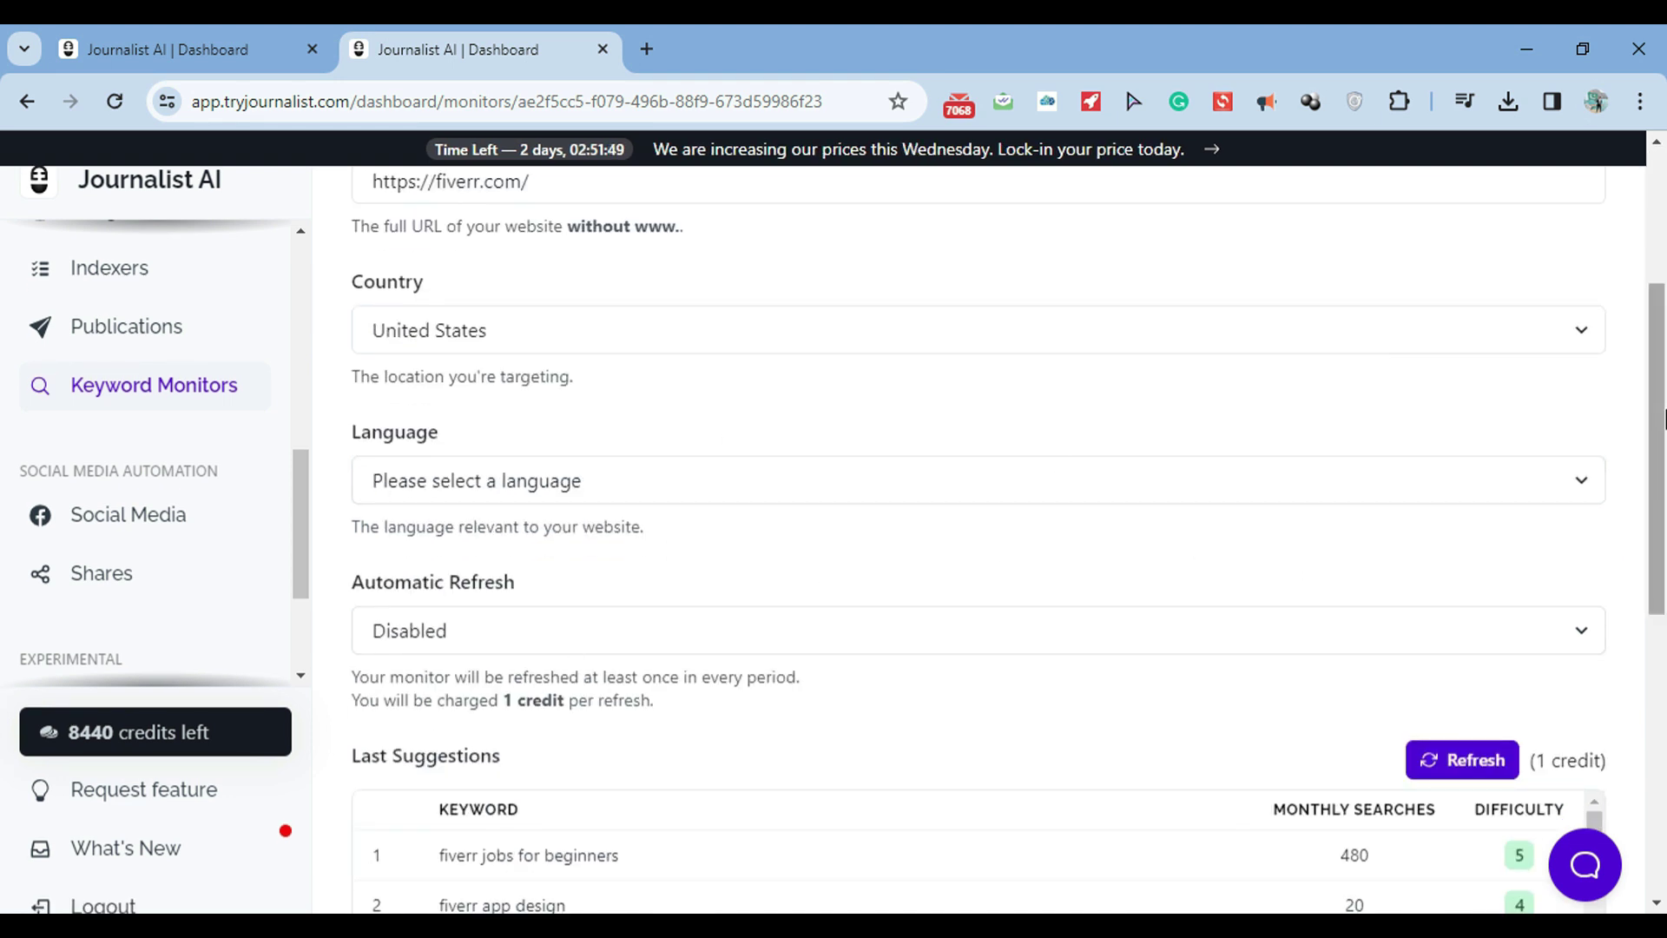
drag(1659, 424, 1663, 648)
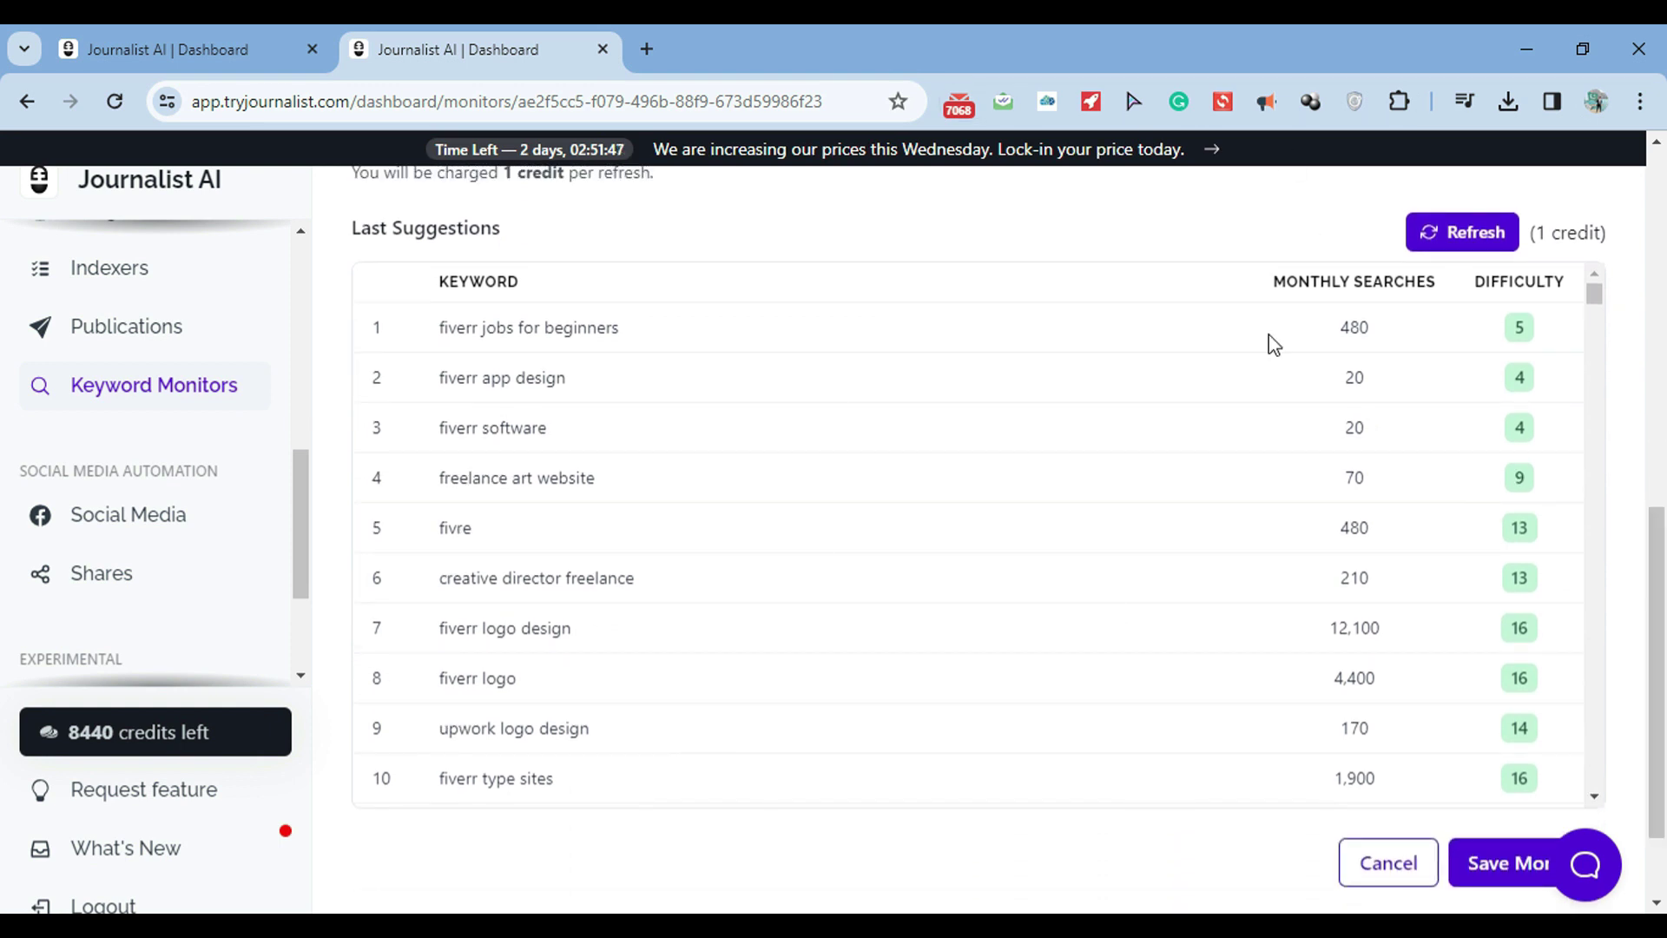
mouse_move(443, 327)
mouse_down()
mouse_move(1053, 700)
mouse_move(999, 825)
mouse_move(827, 328)
mouse_move(439, 335)
mouse_up()
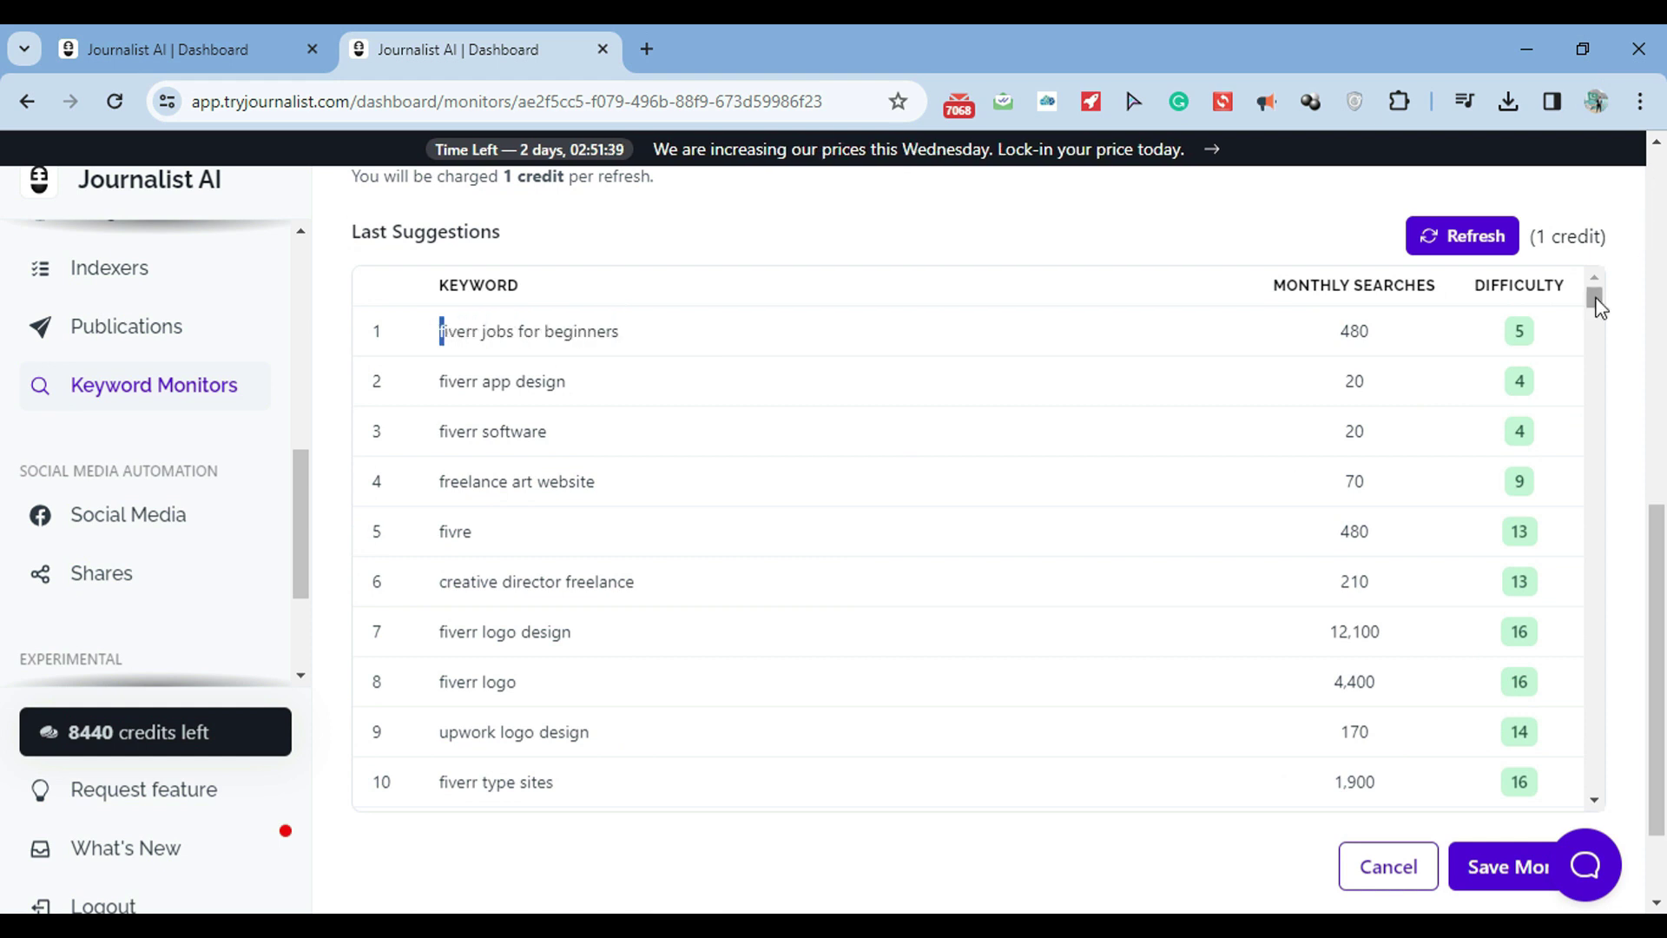
drag(1601, 306, 1591, 264)
click(574, 484)
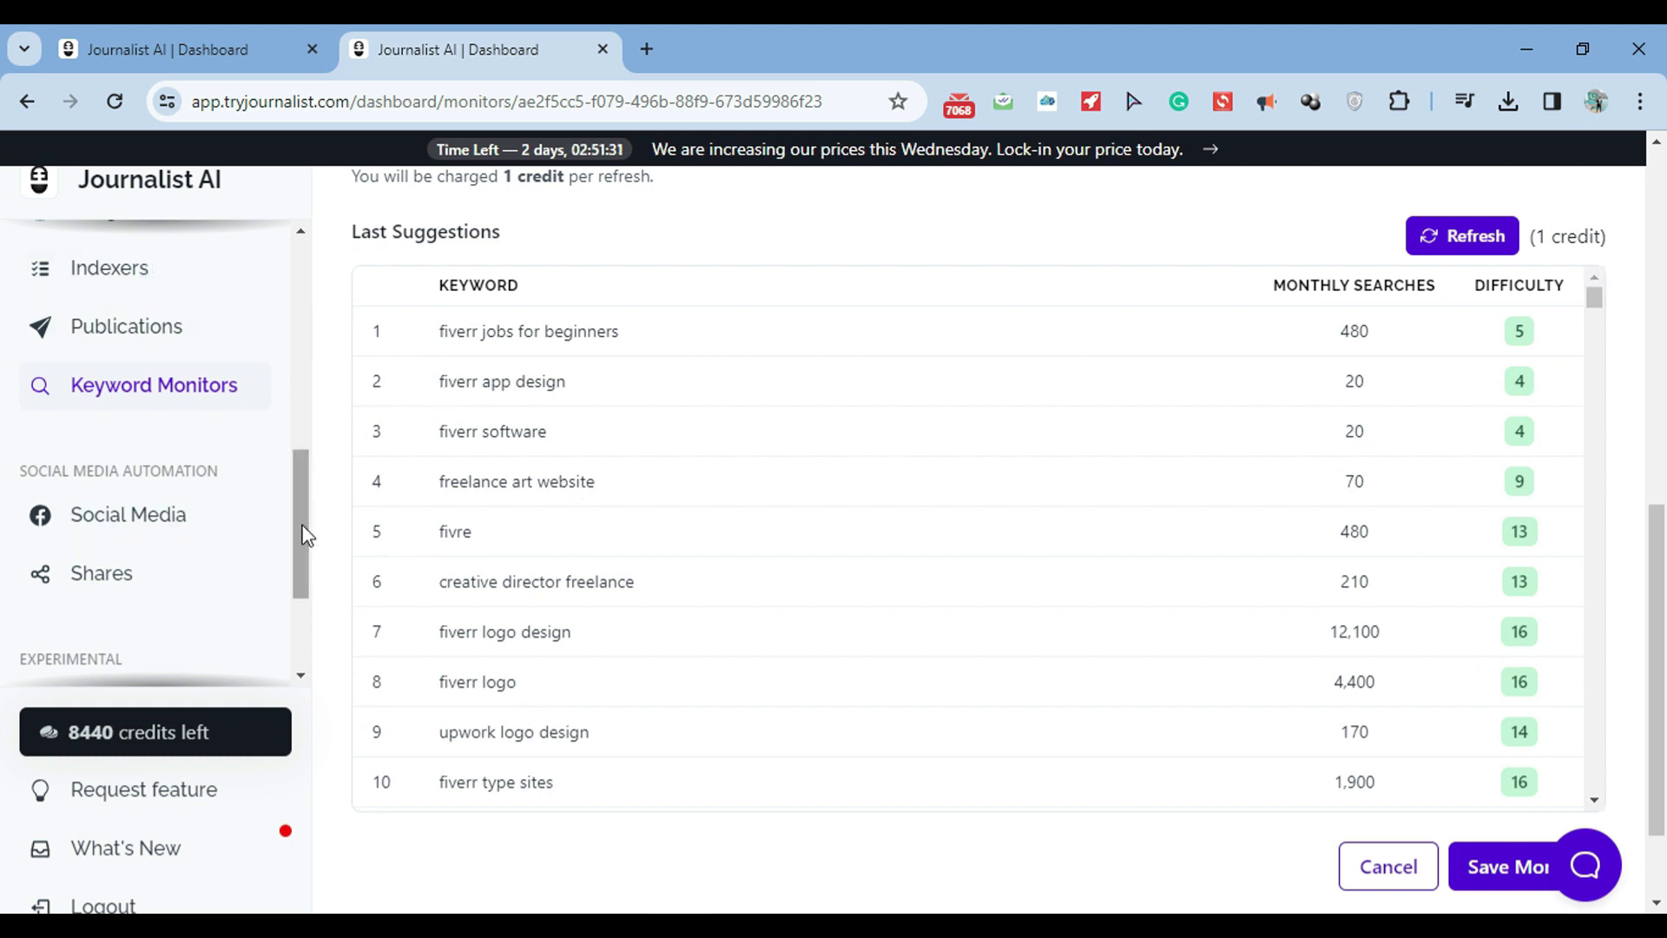
drag(305, 532, 307, 495)
click(122, 402)
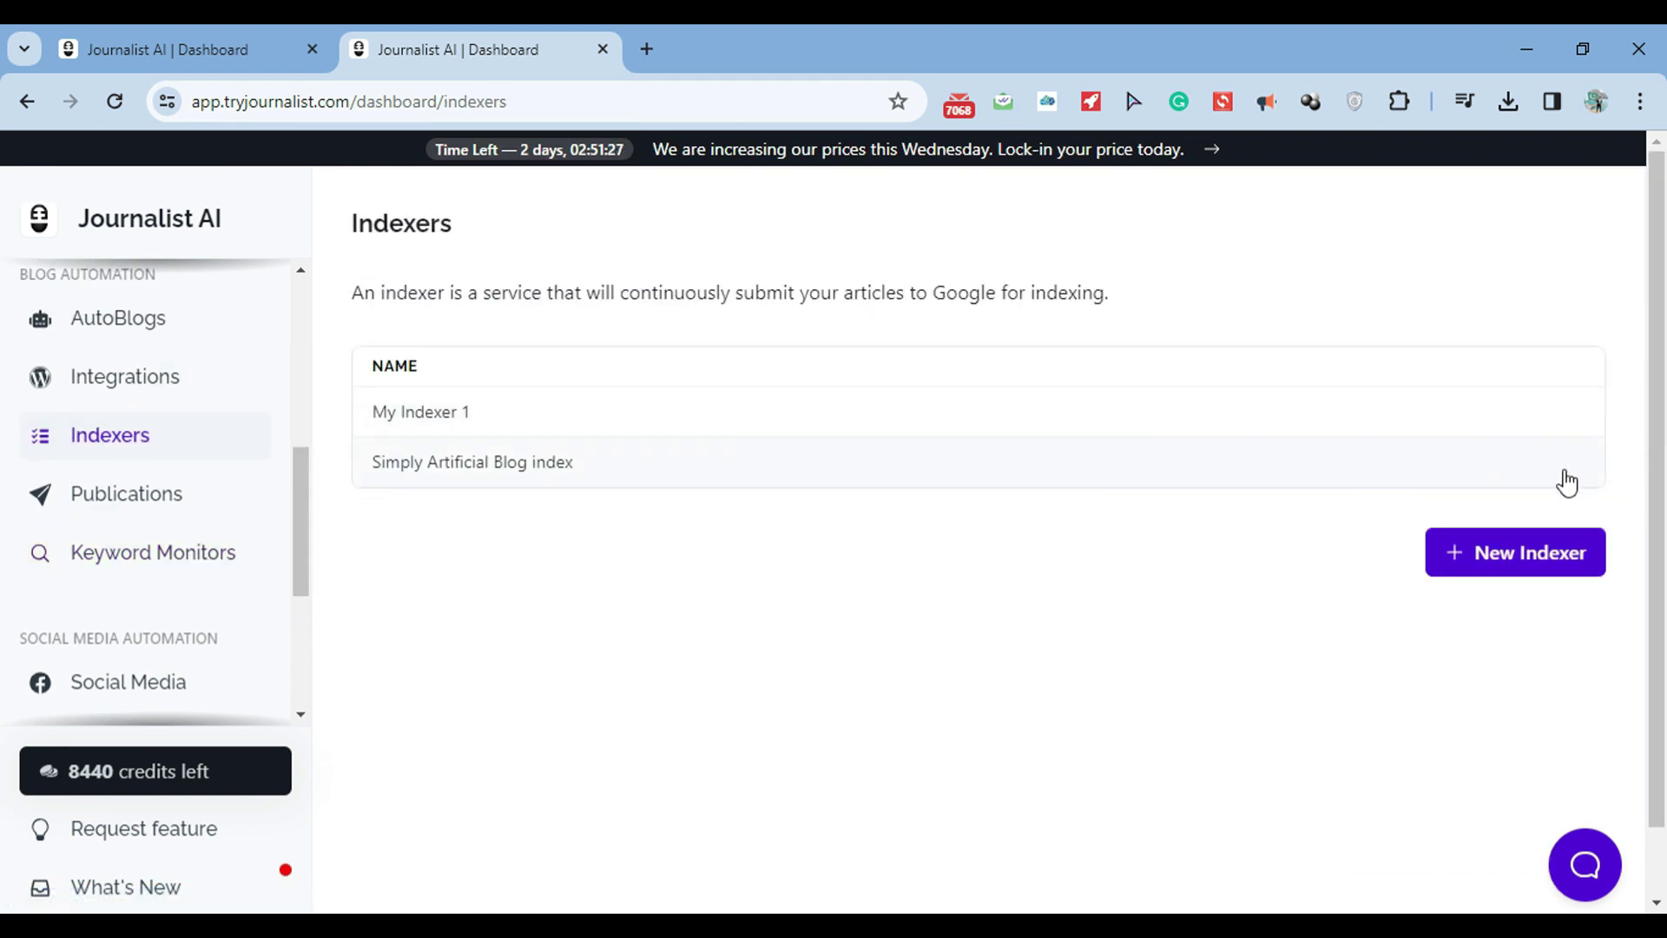
- View the New Indexer form, then bring up the Facebook Social Media create form
click(1489, 575)
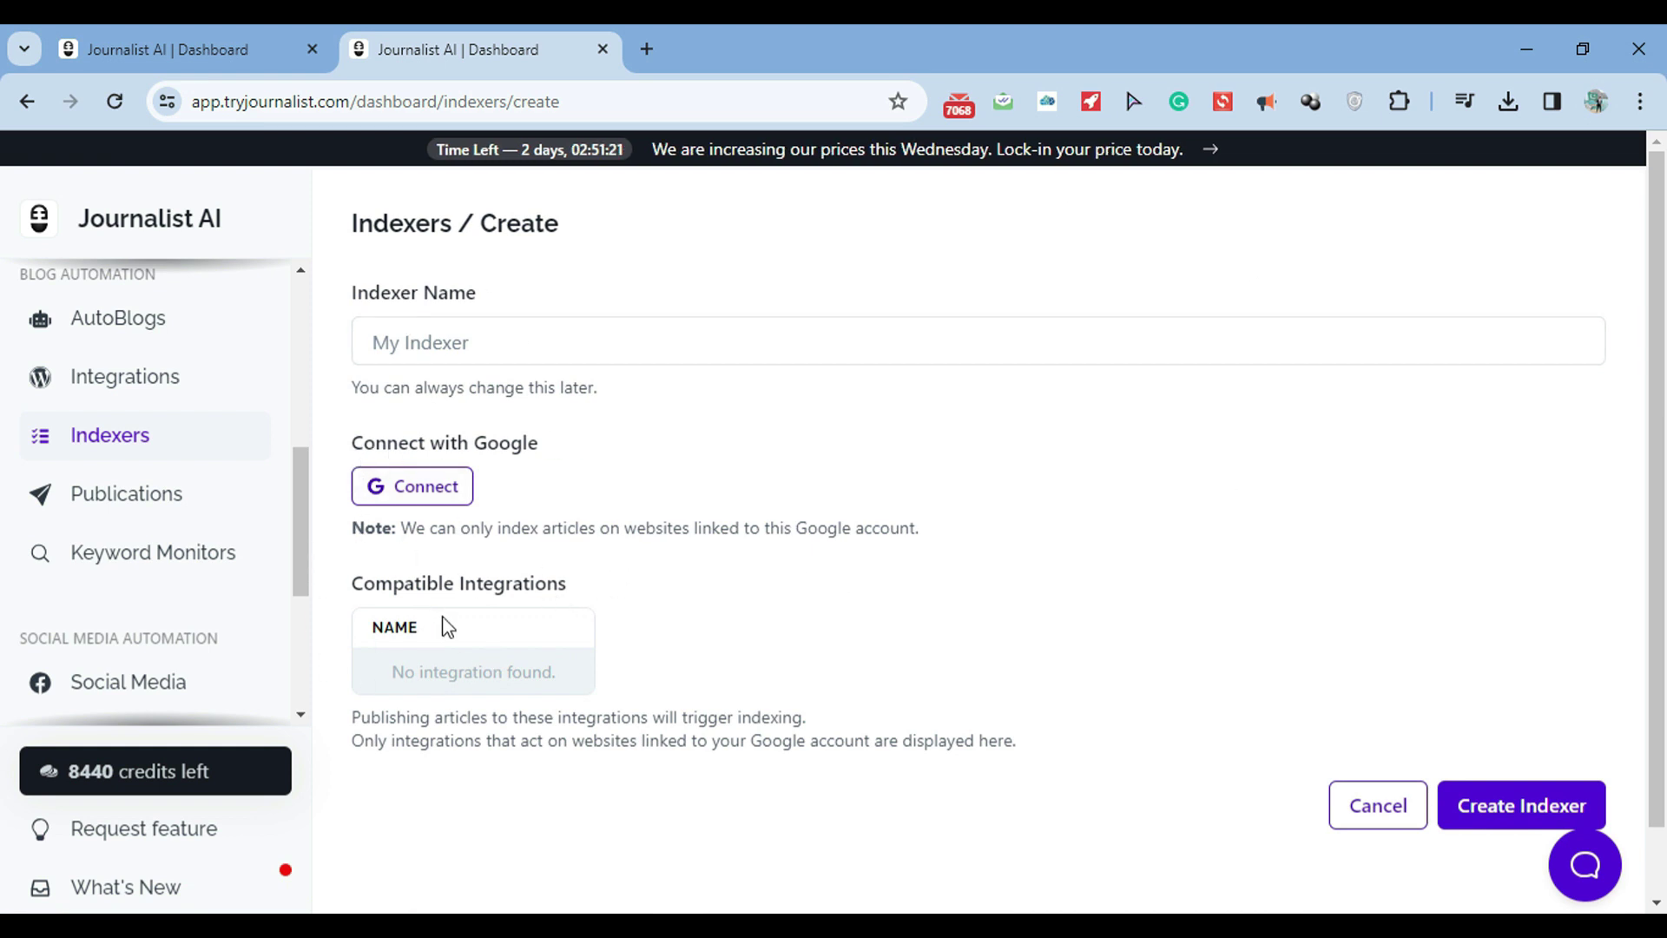
drag(294, 538, 290, 570)
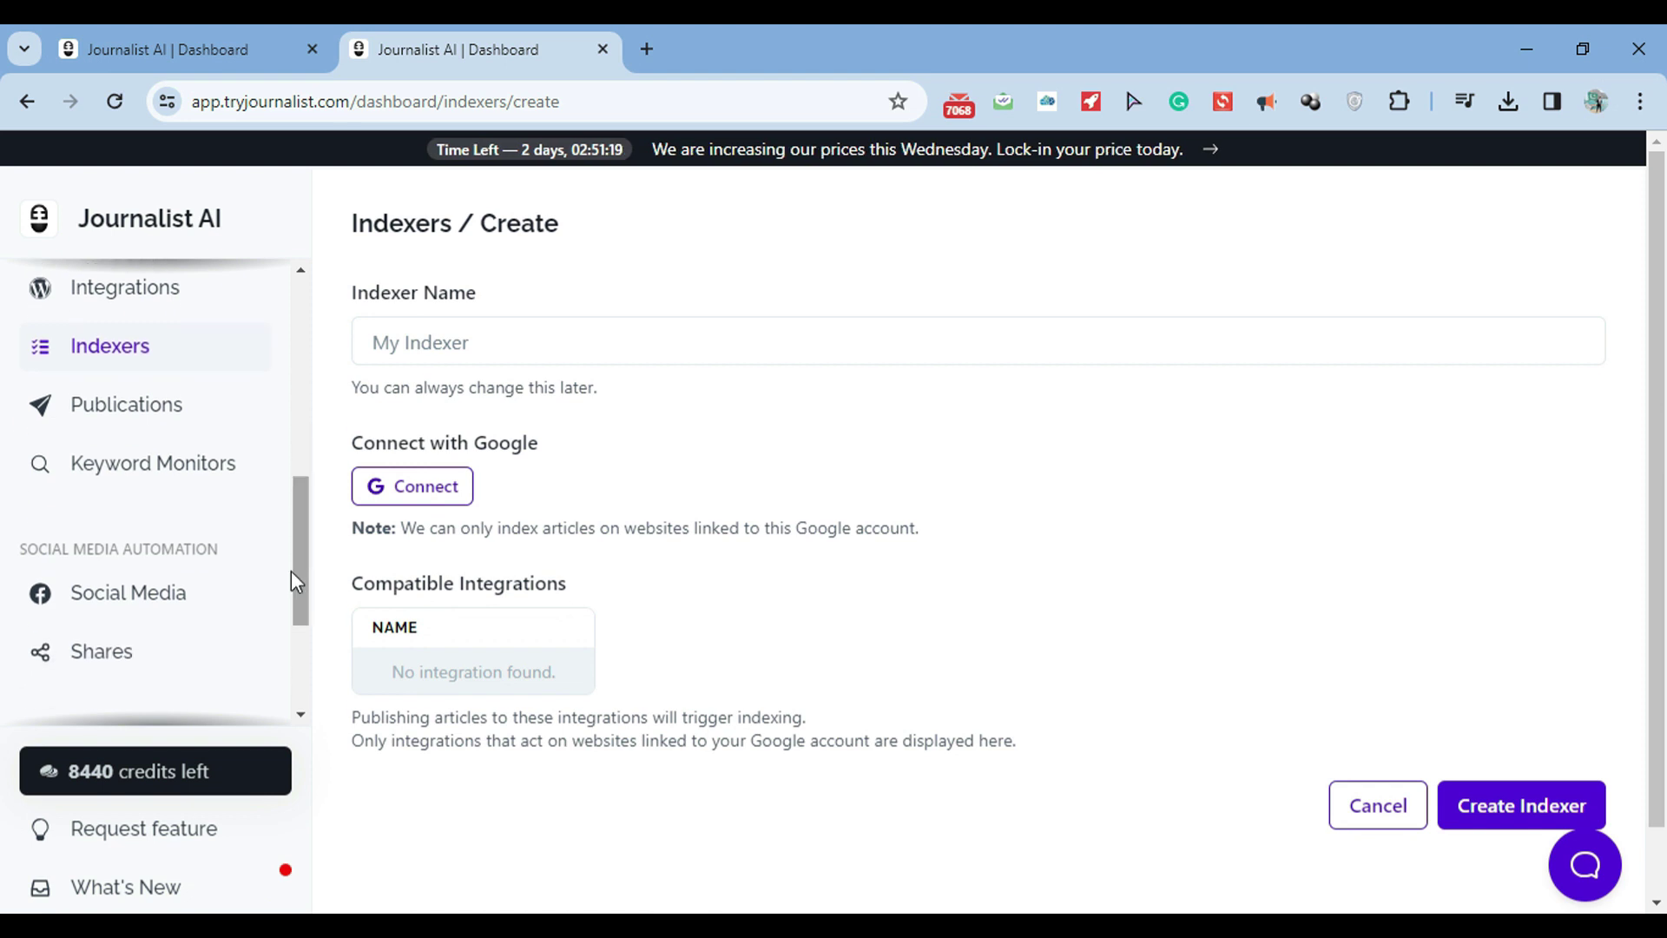
click(217, 595)
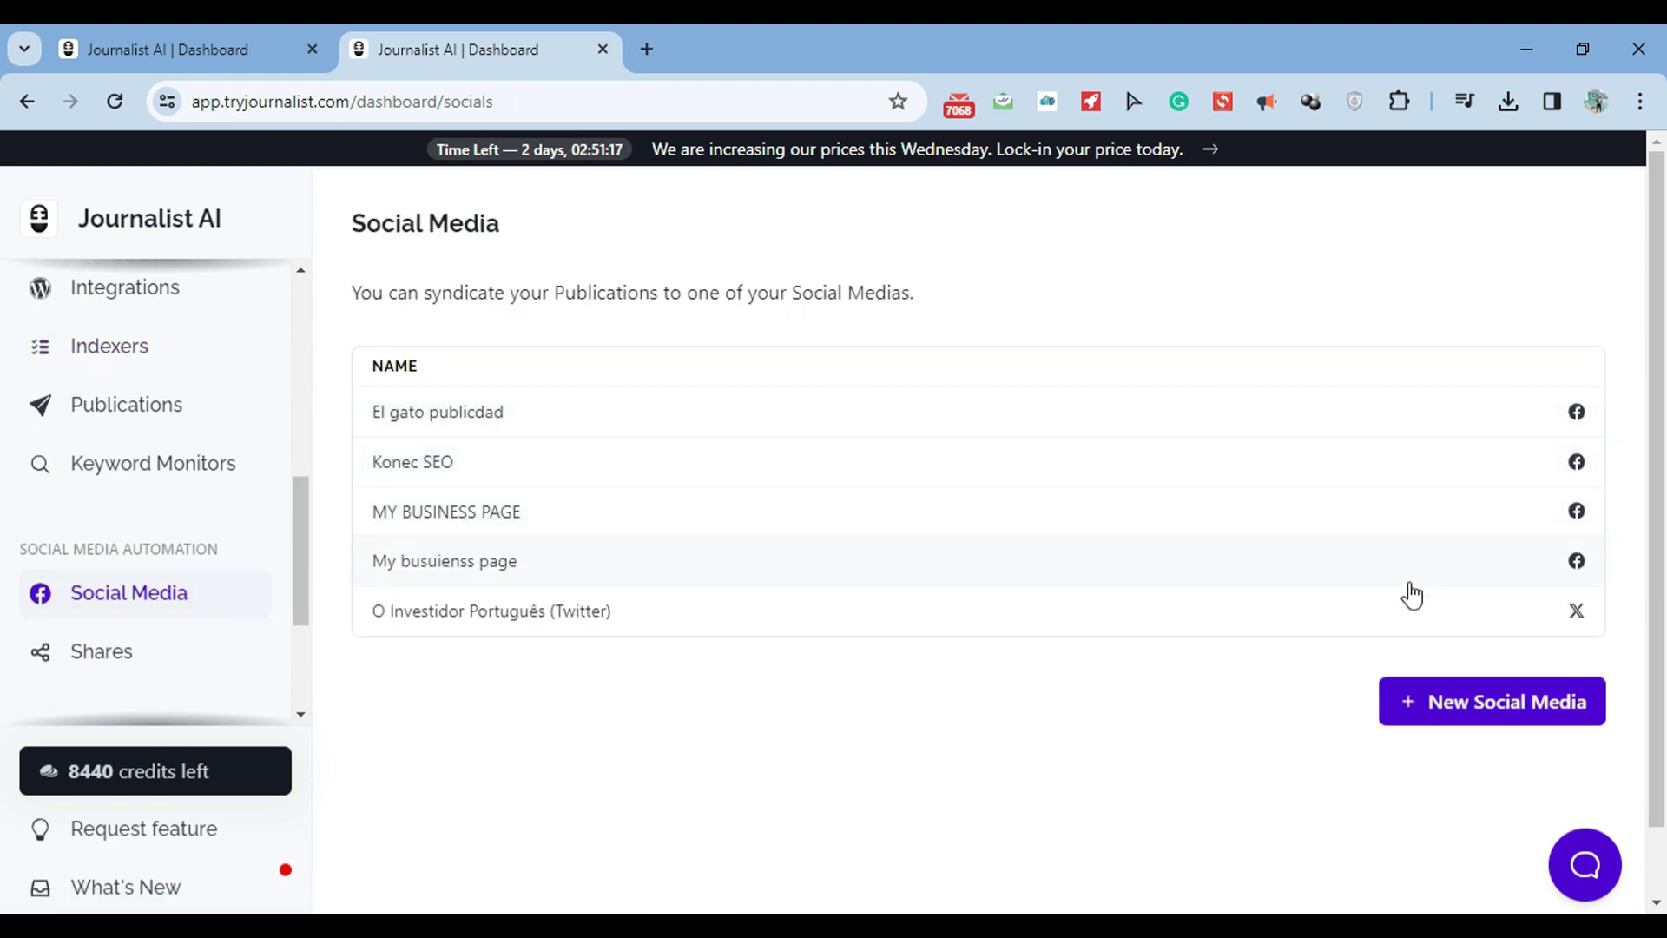
click(1496, 699)
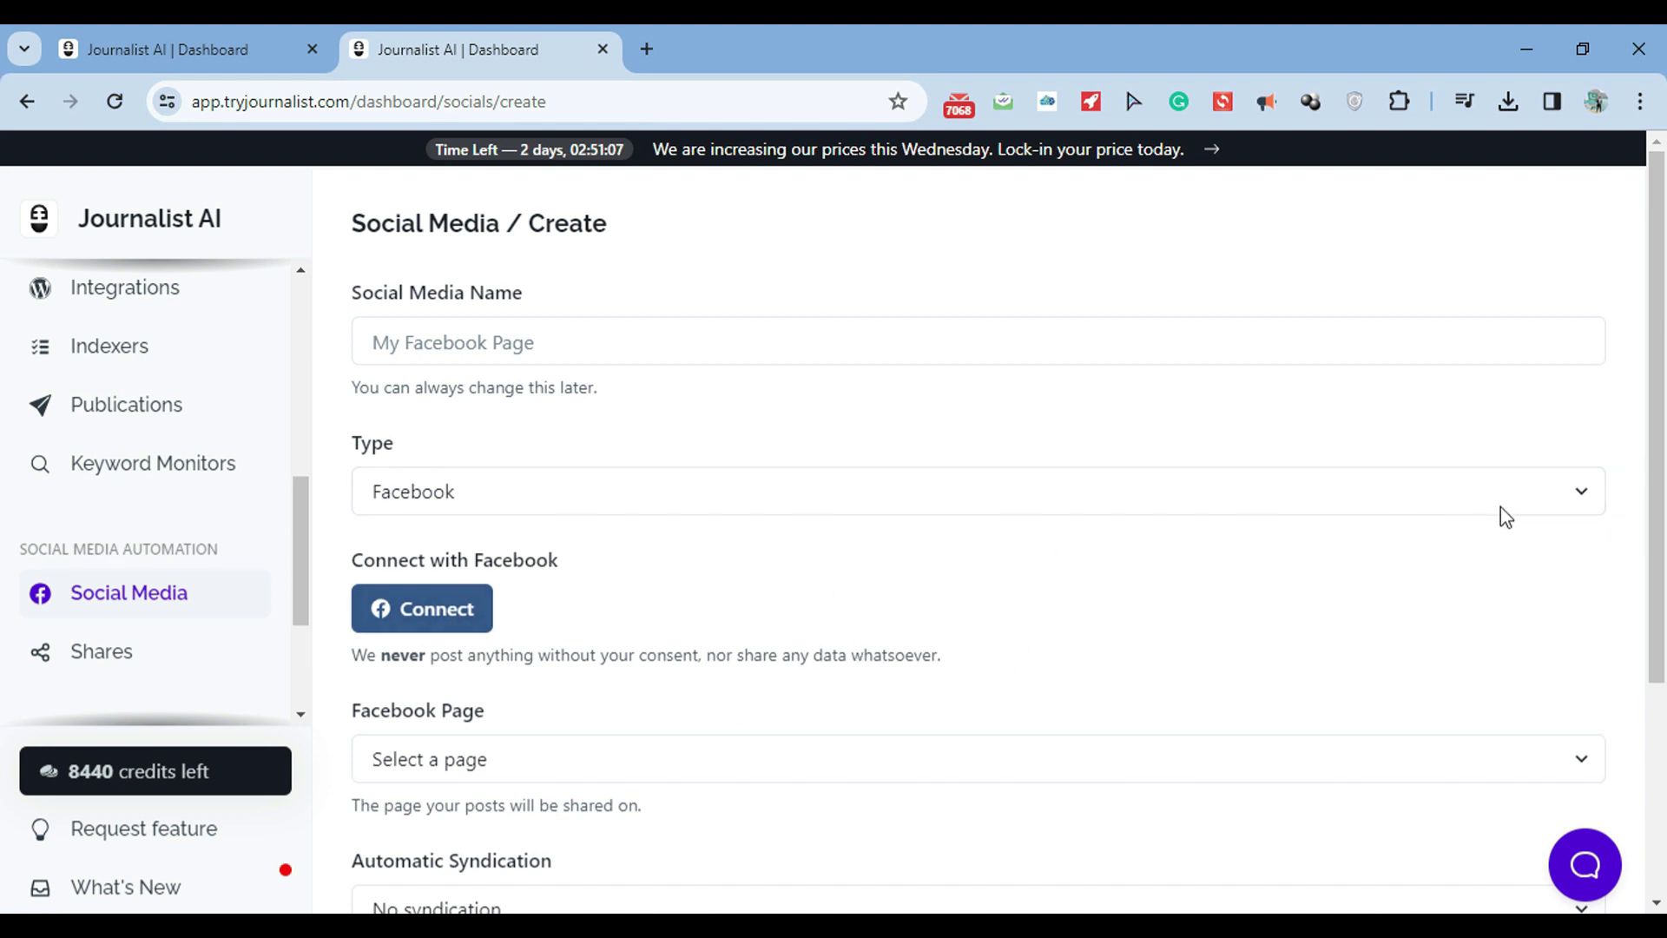
mouse_move(1659, 474)
mouse_down()
mouse_move(1663, 690)
mouse_move(1662, 481)
mouse_up()
drag(297, 584, 316, 376)
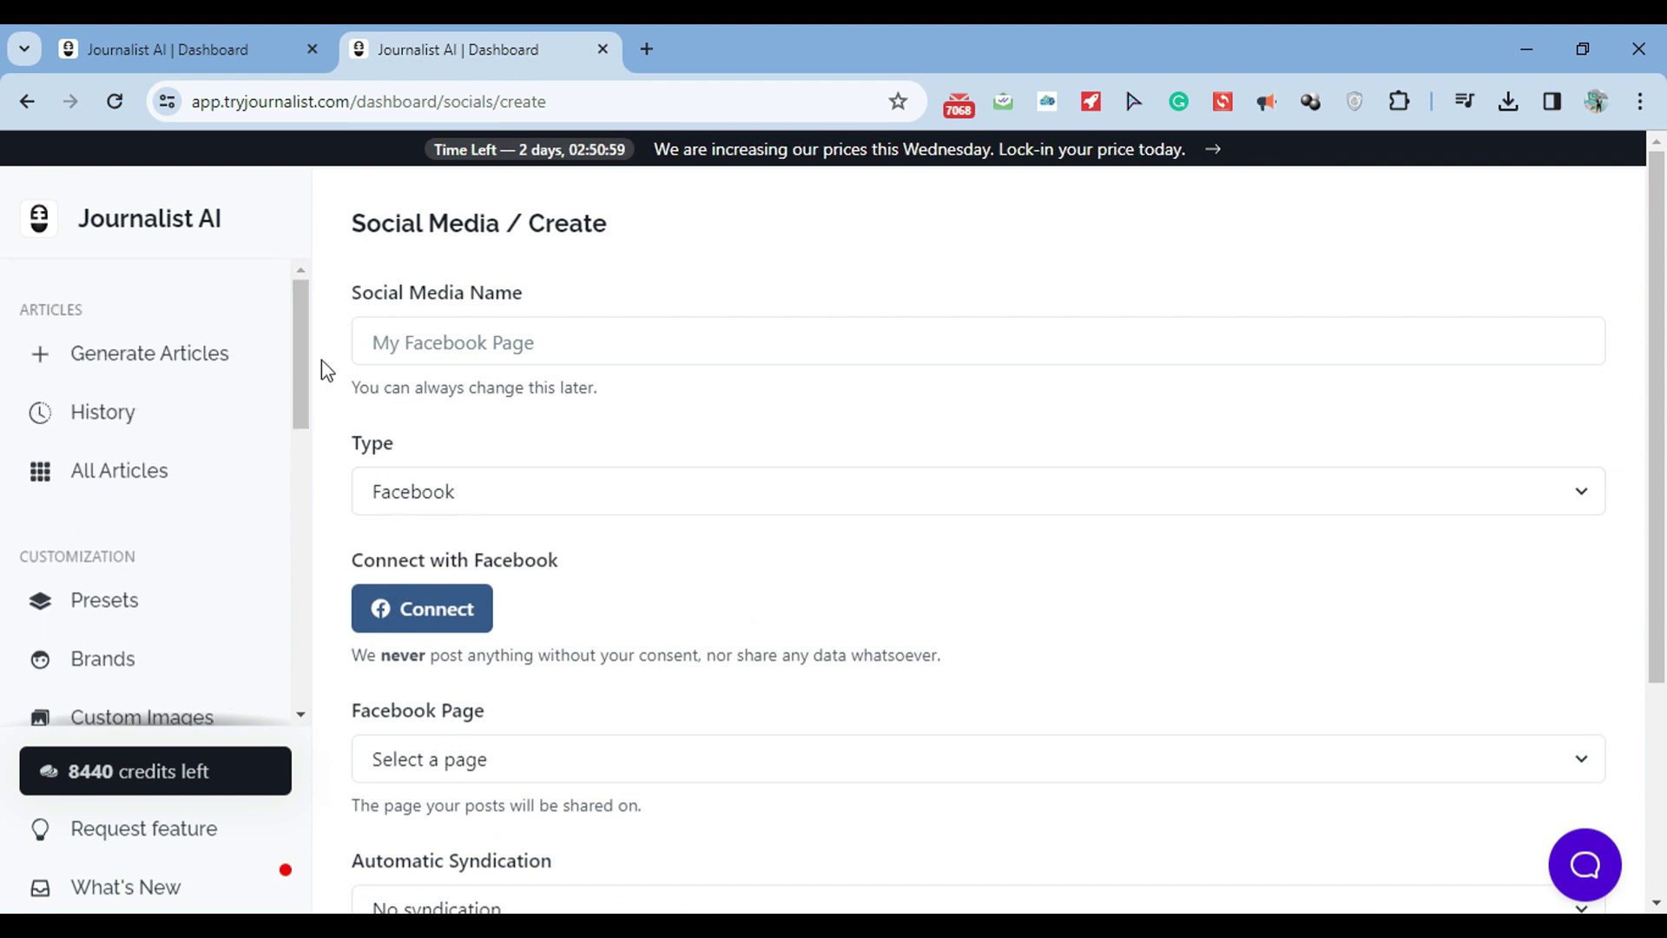
- Back on Generate Articles, keep the article quantity at 1 and scroll through the form
click(131, 236)
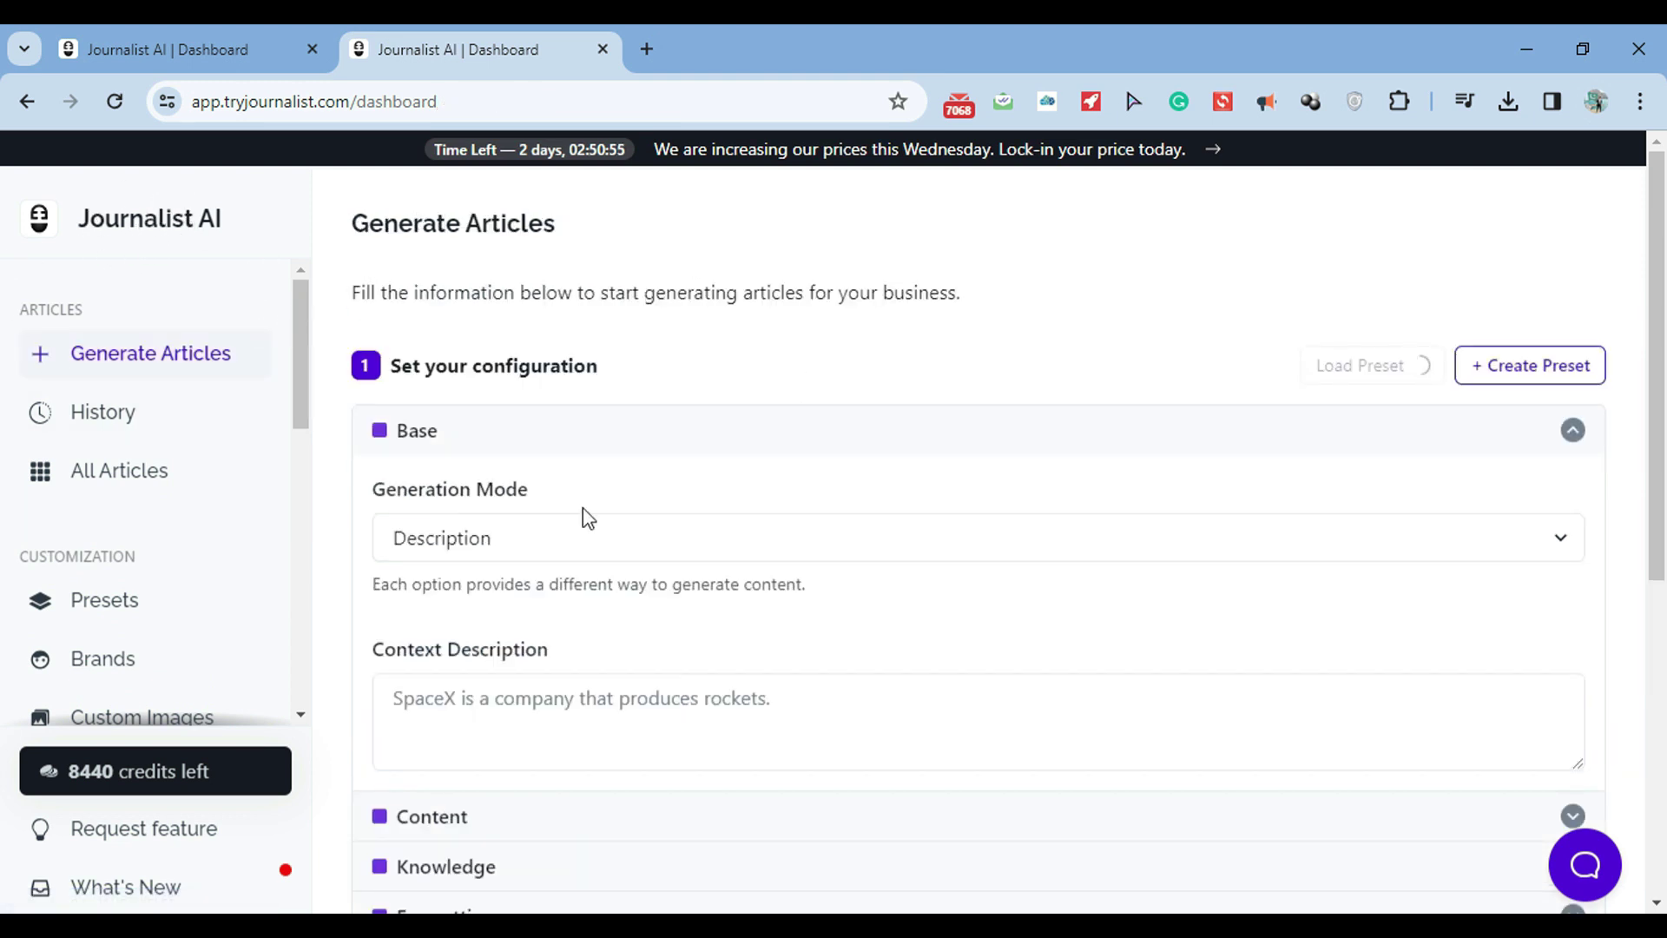
click(1063, 450)
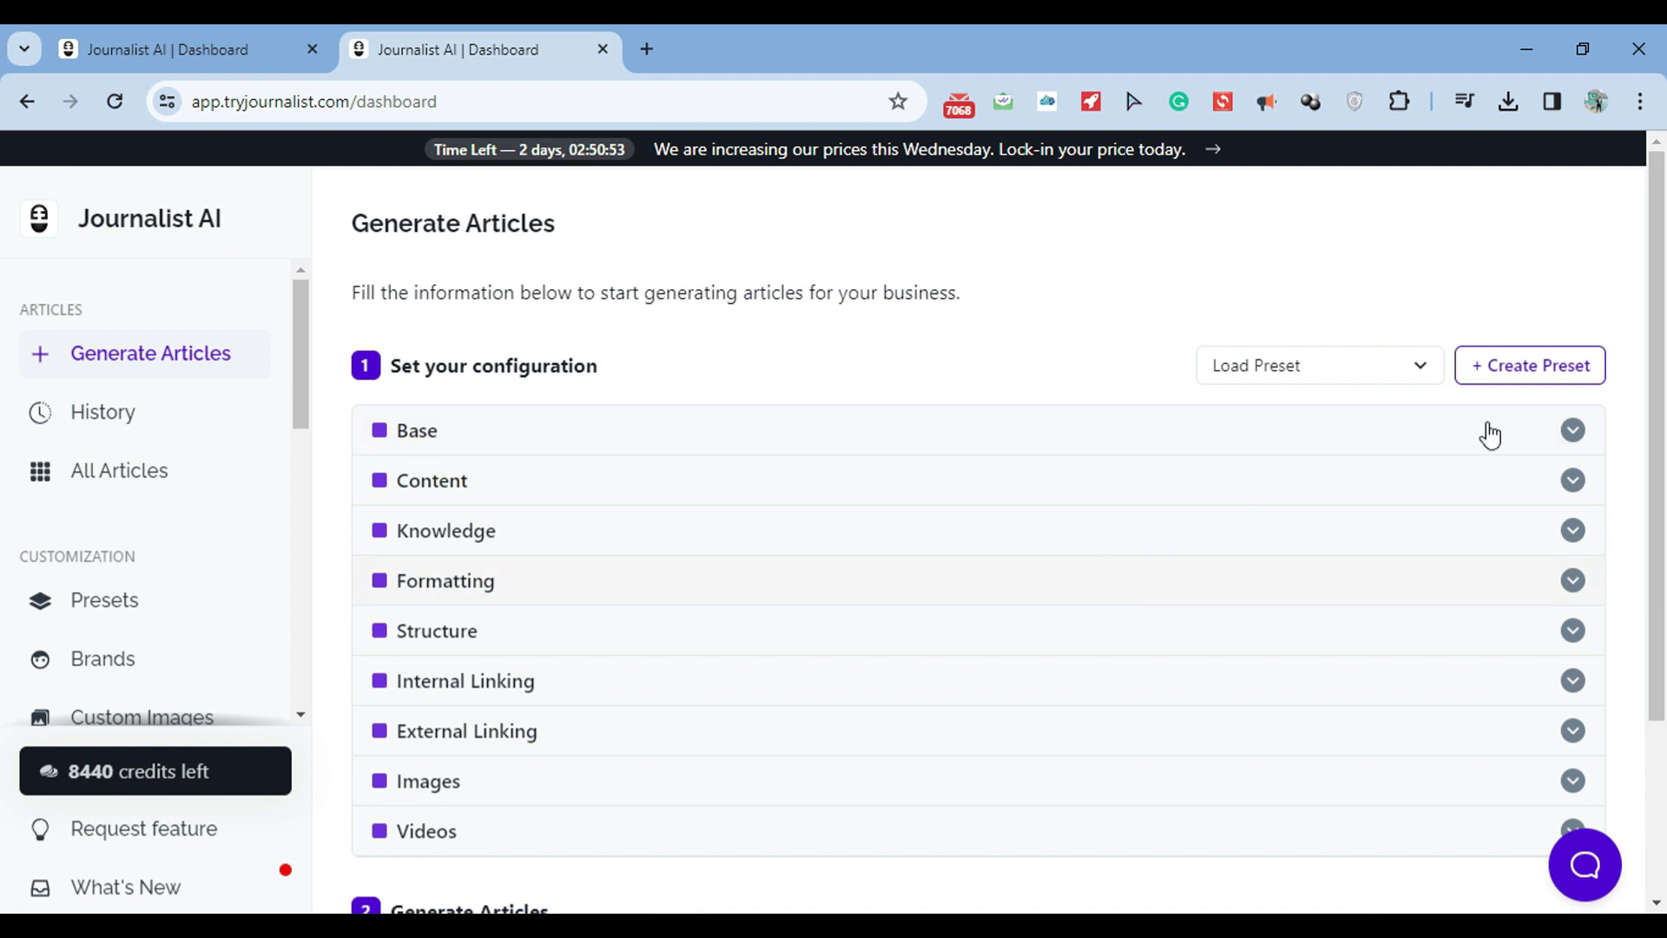
drag(1658, 488, 1664, 632)
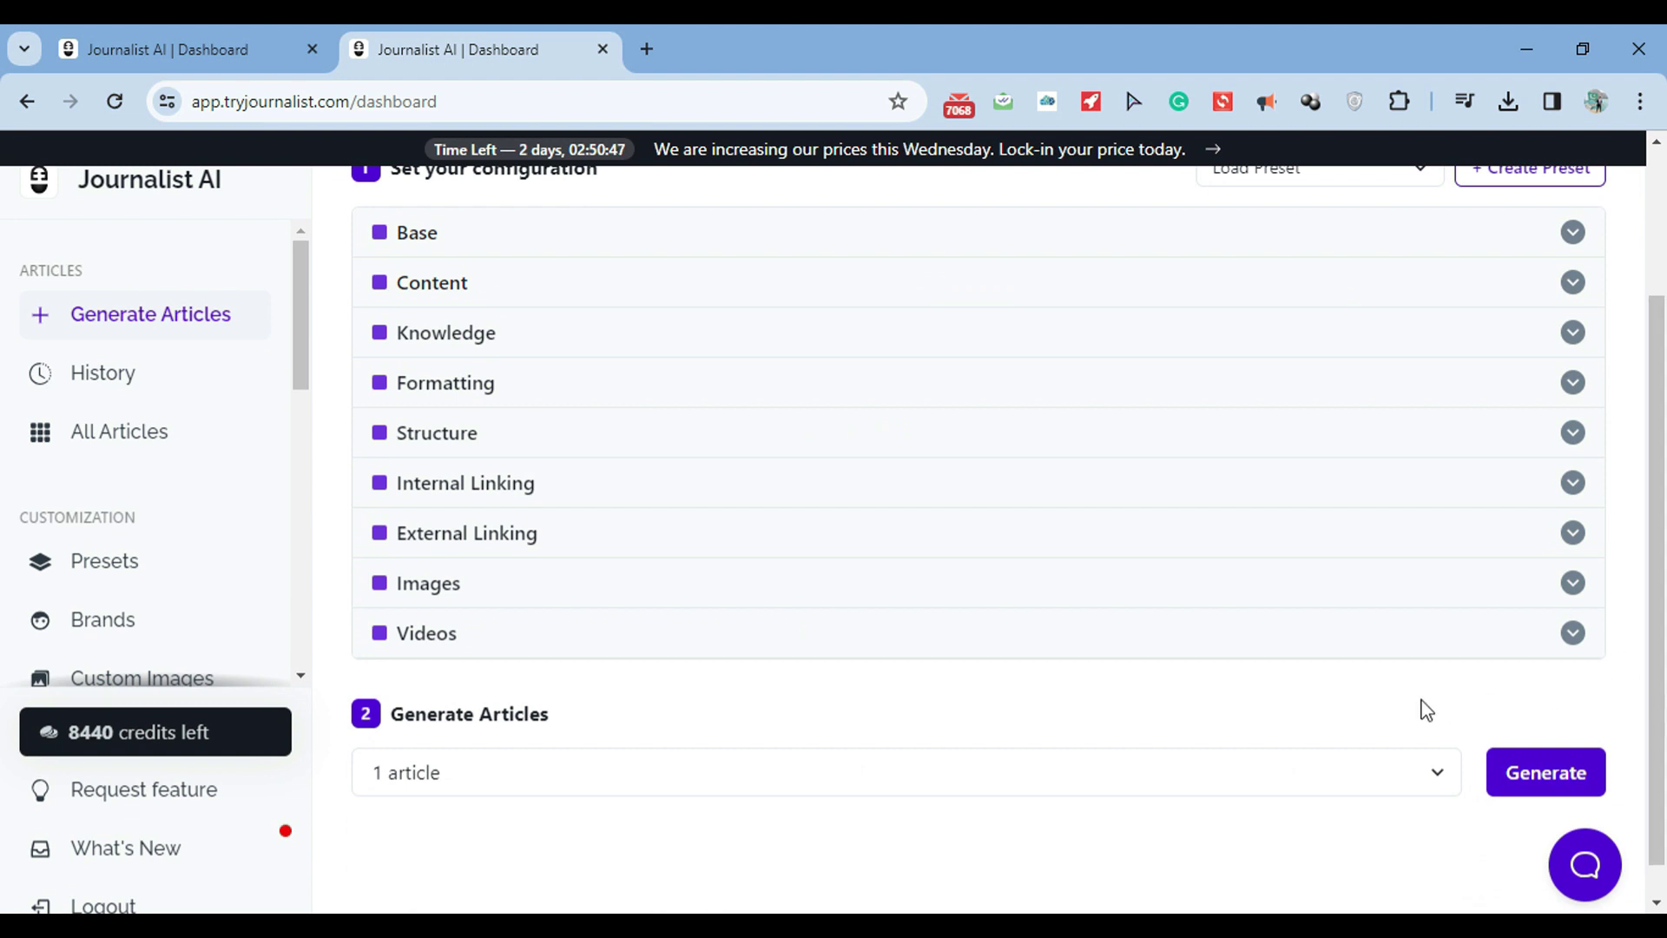
click(1366, 767)
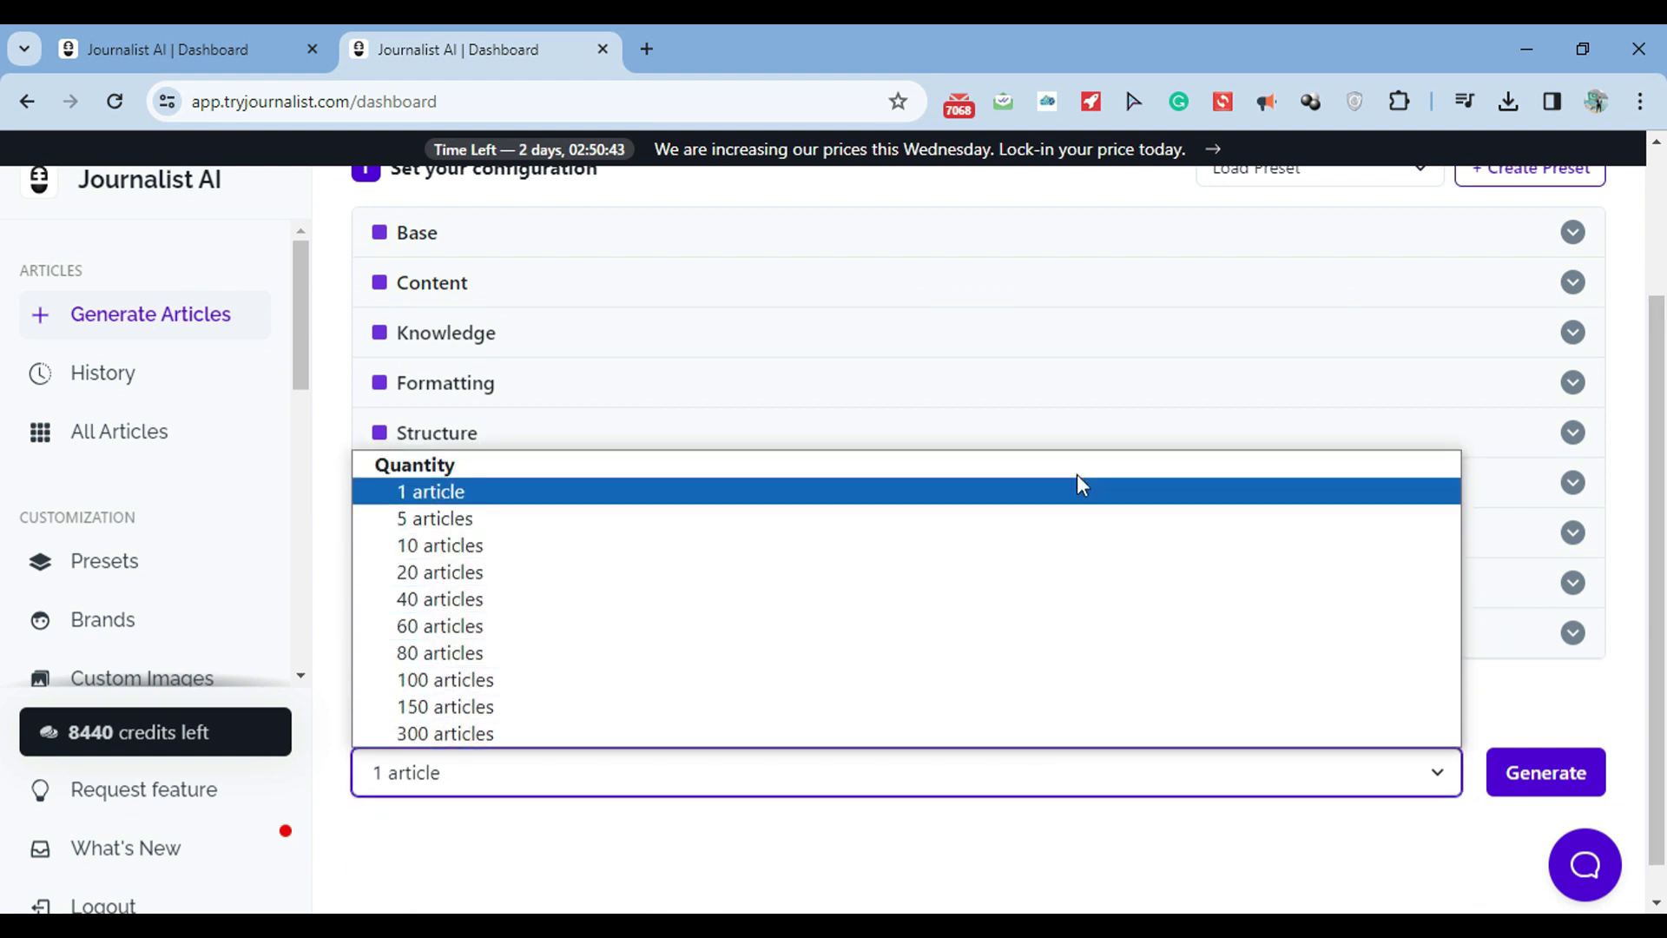
click(1076, 485)
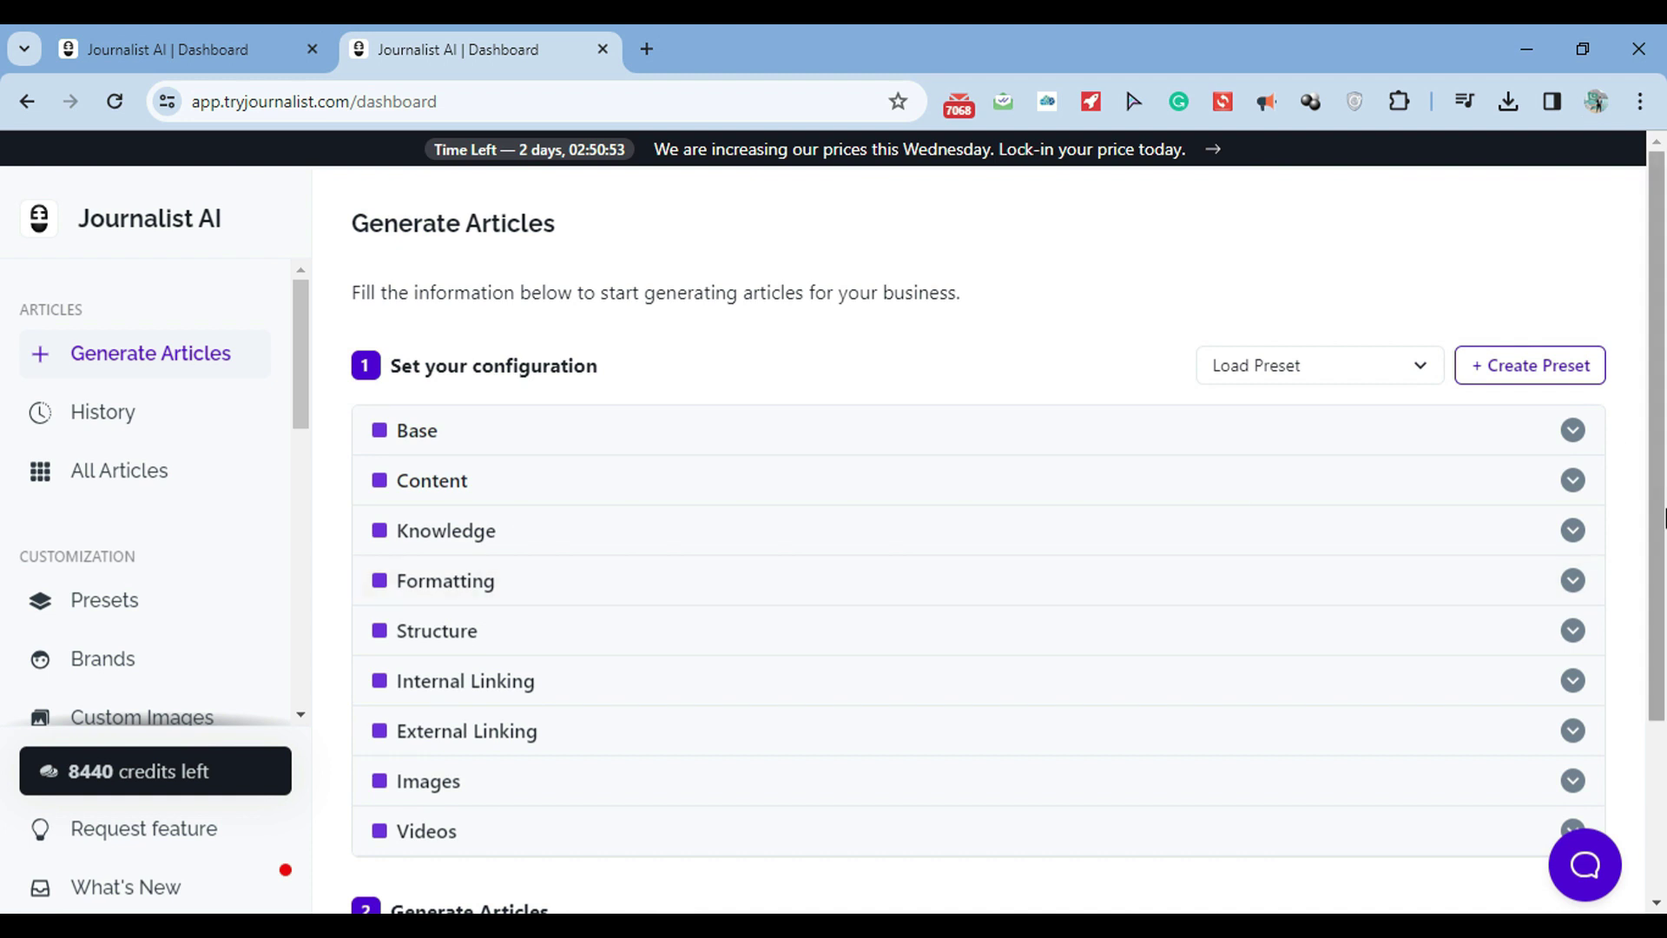
scroll(1665, 549, down, 2)
scroll(1665, 549, down, 2)
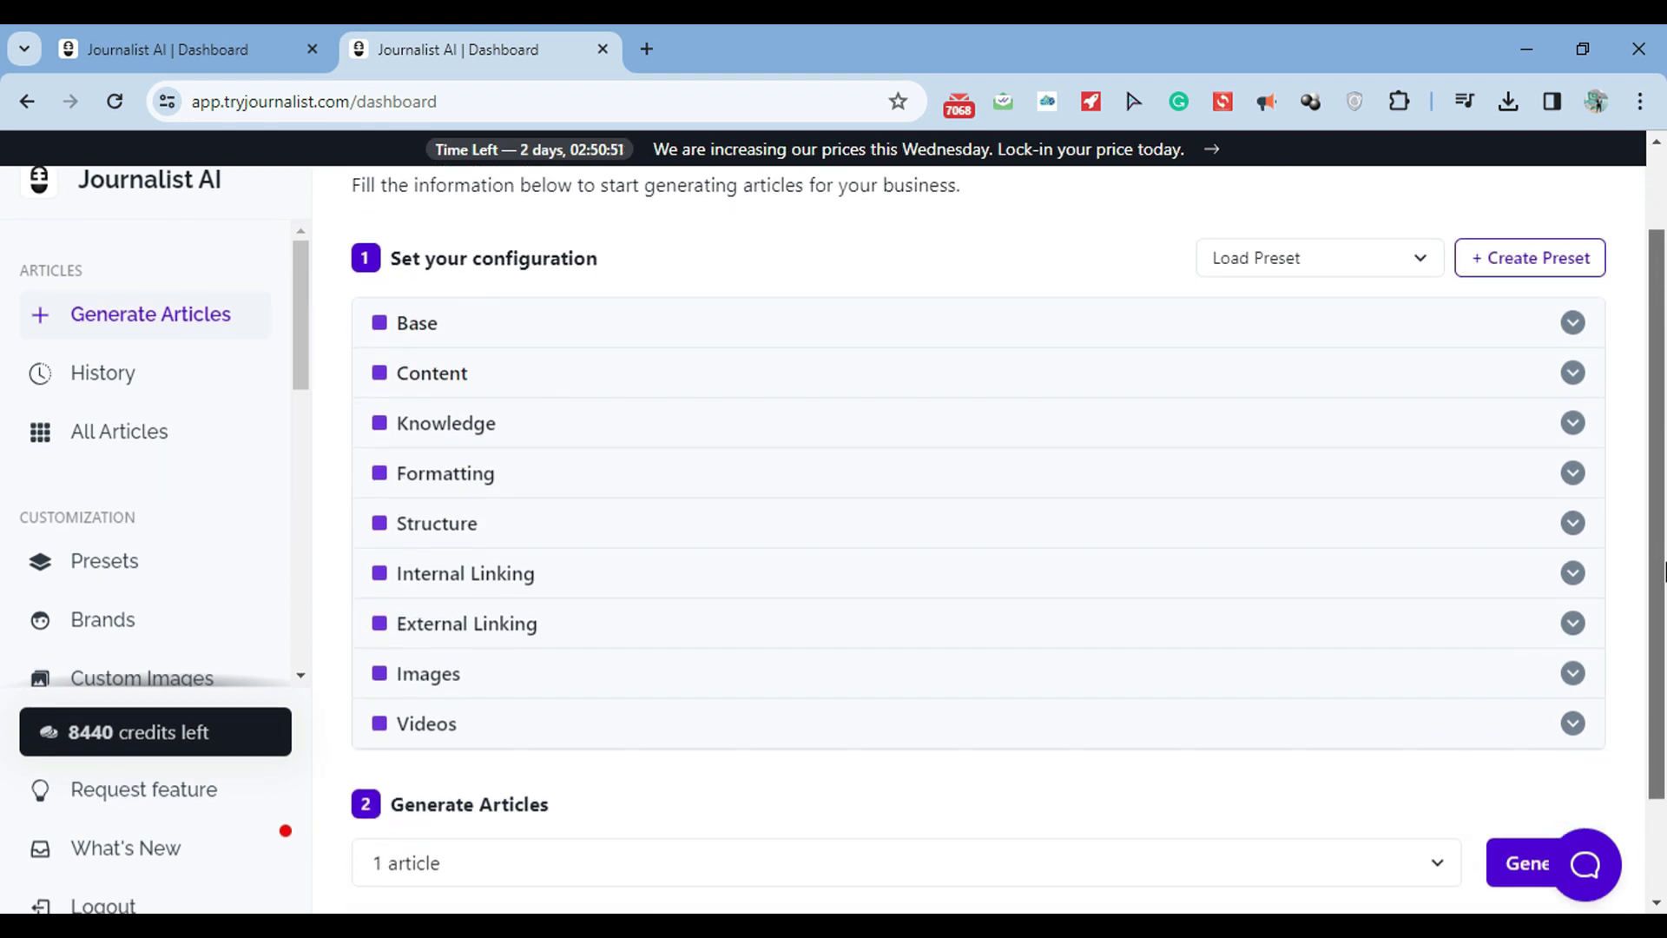
scroll(1665, 521, up, 3)
scroll(1665, 519, down, 2)
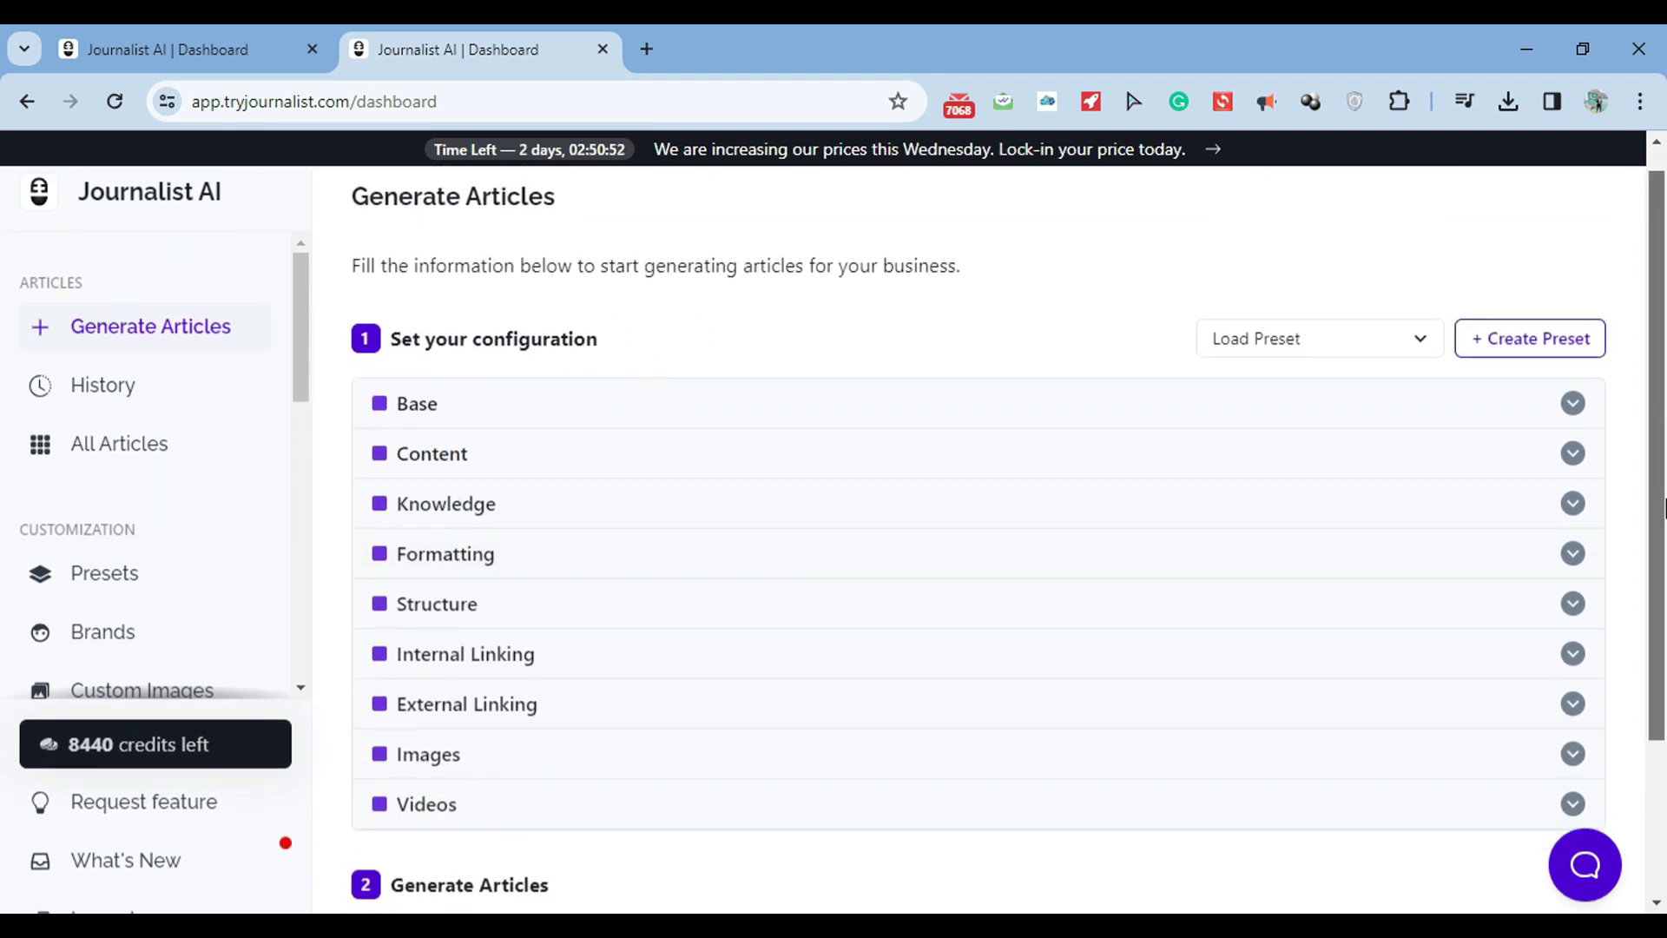
scroll(1665, 573, down, 2)
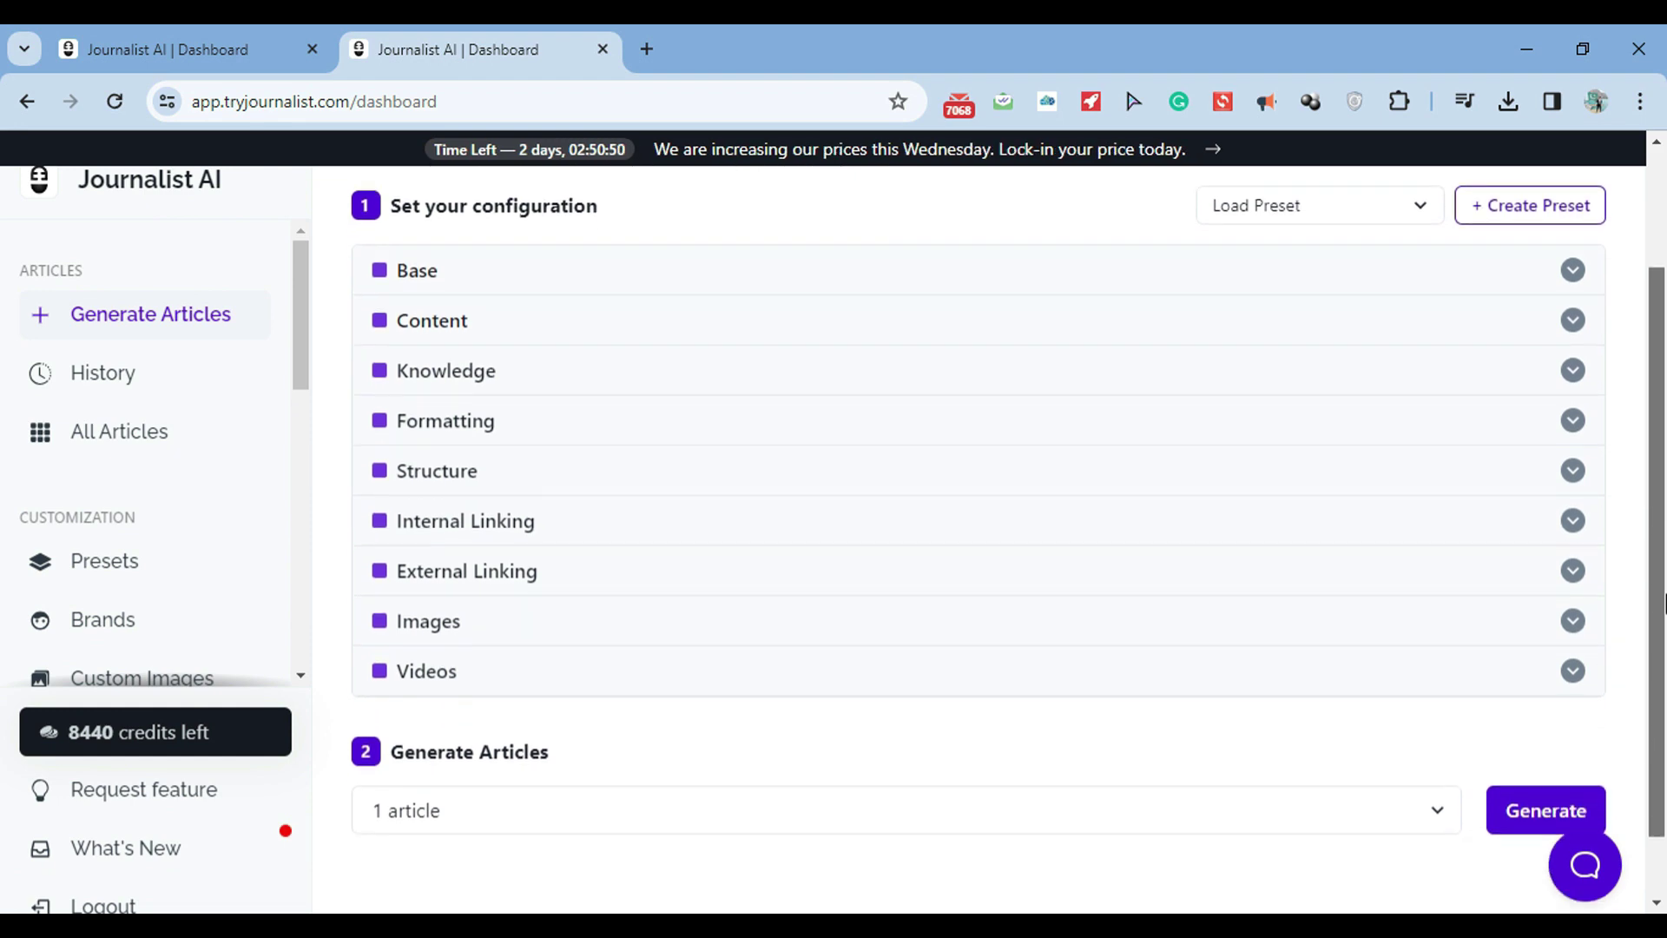